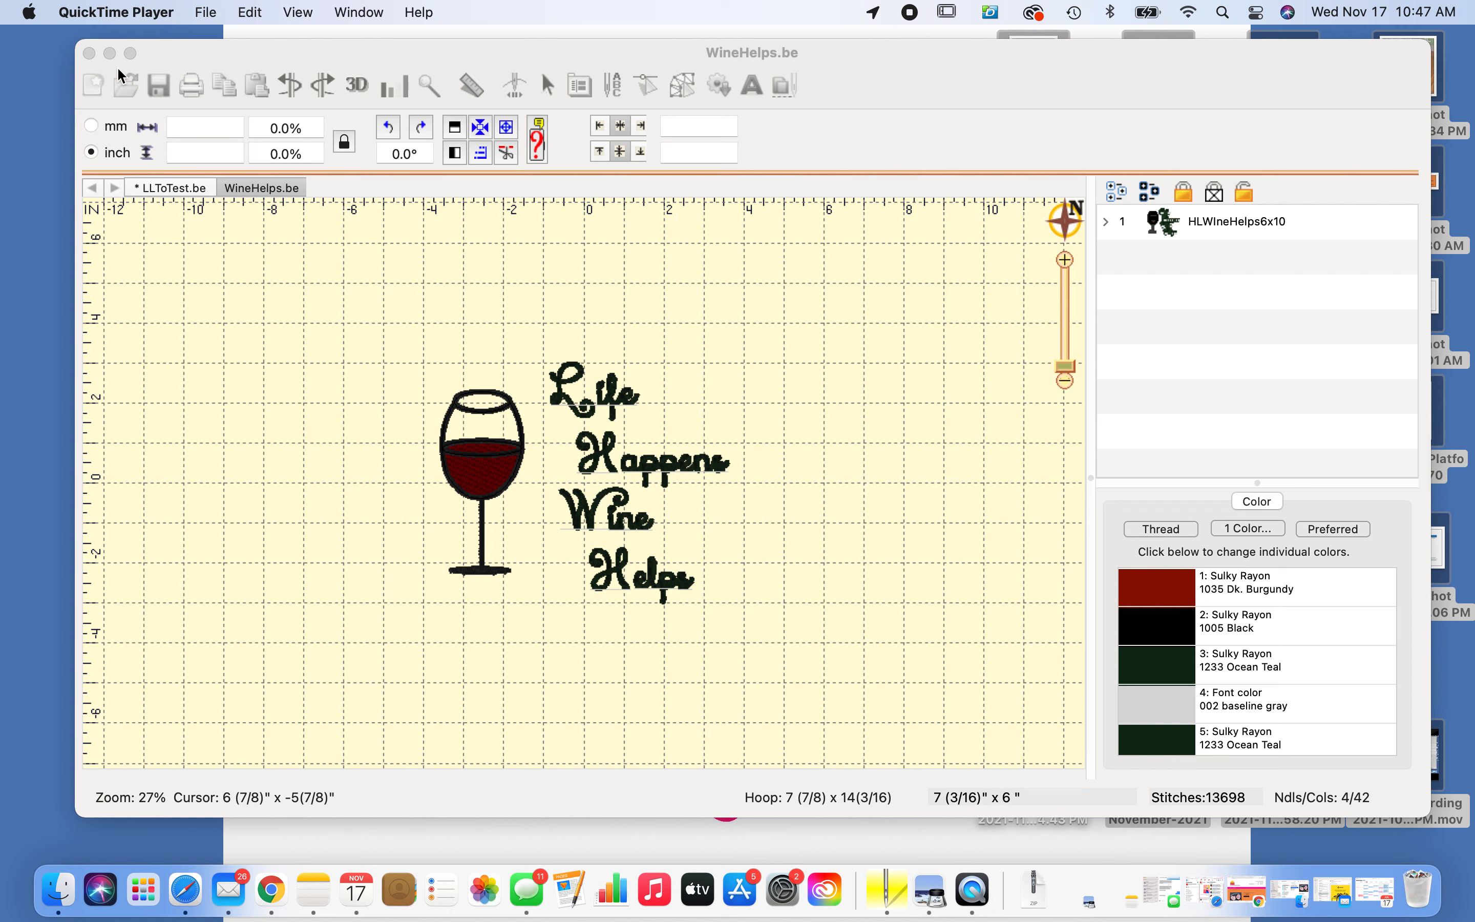
# Show the digitizing toolbar and create a new blank design
pyautogui.click(127, 53)
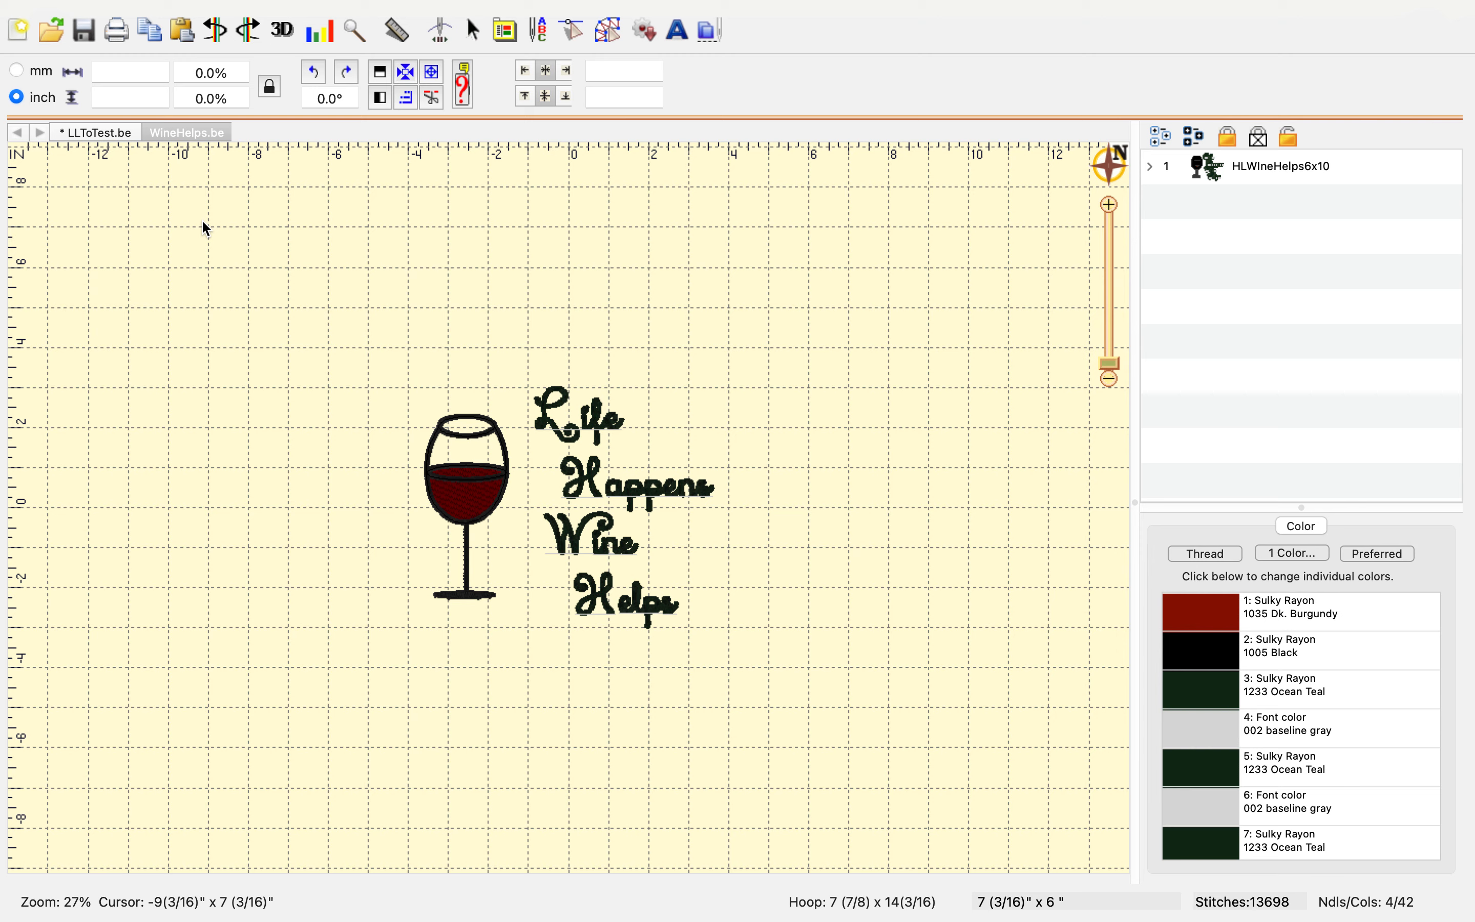
pyautogui.click(615, 26)
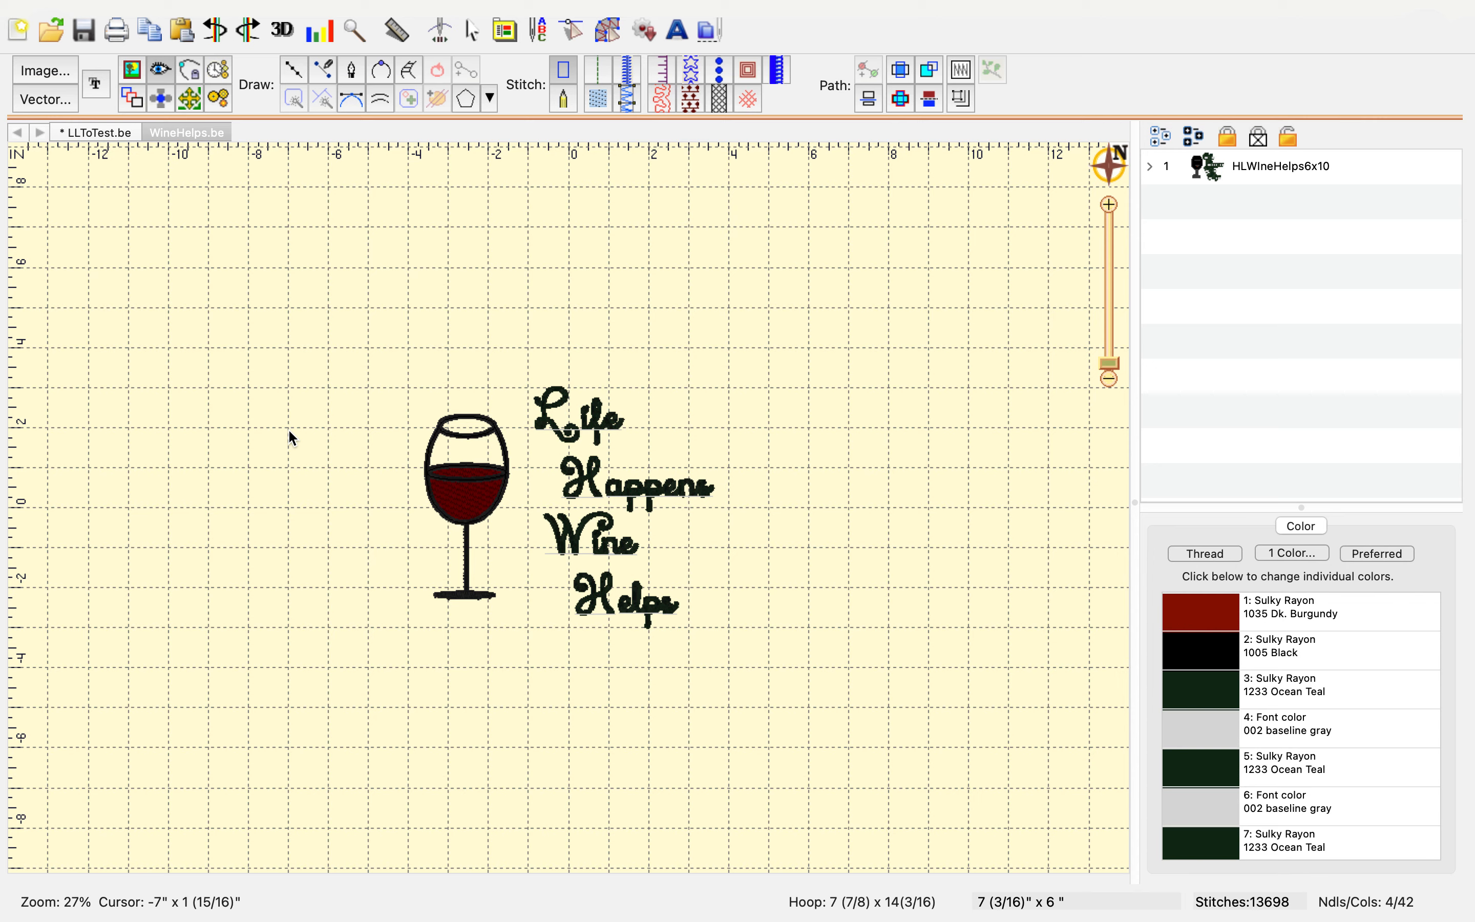
pyautogui.moveTo(119, 7)
pyautogui.press('super+n')
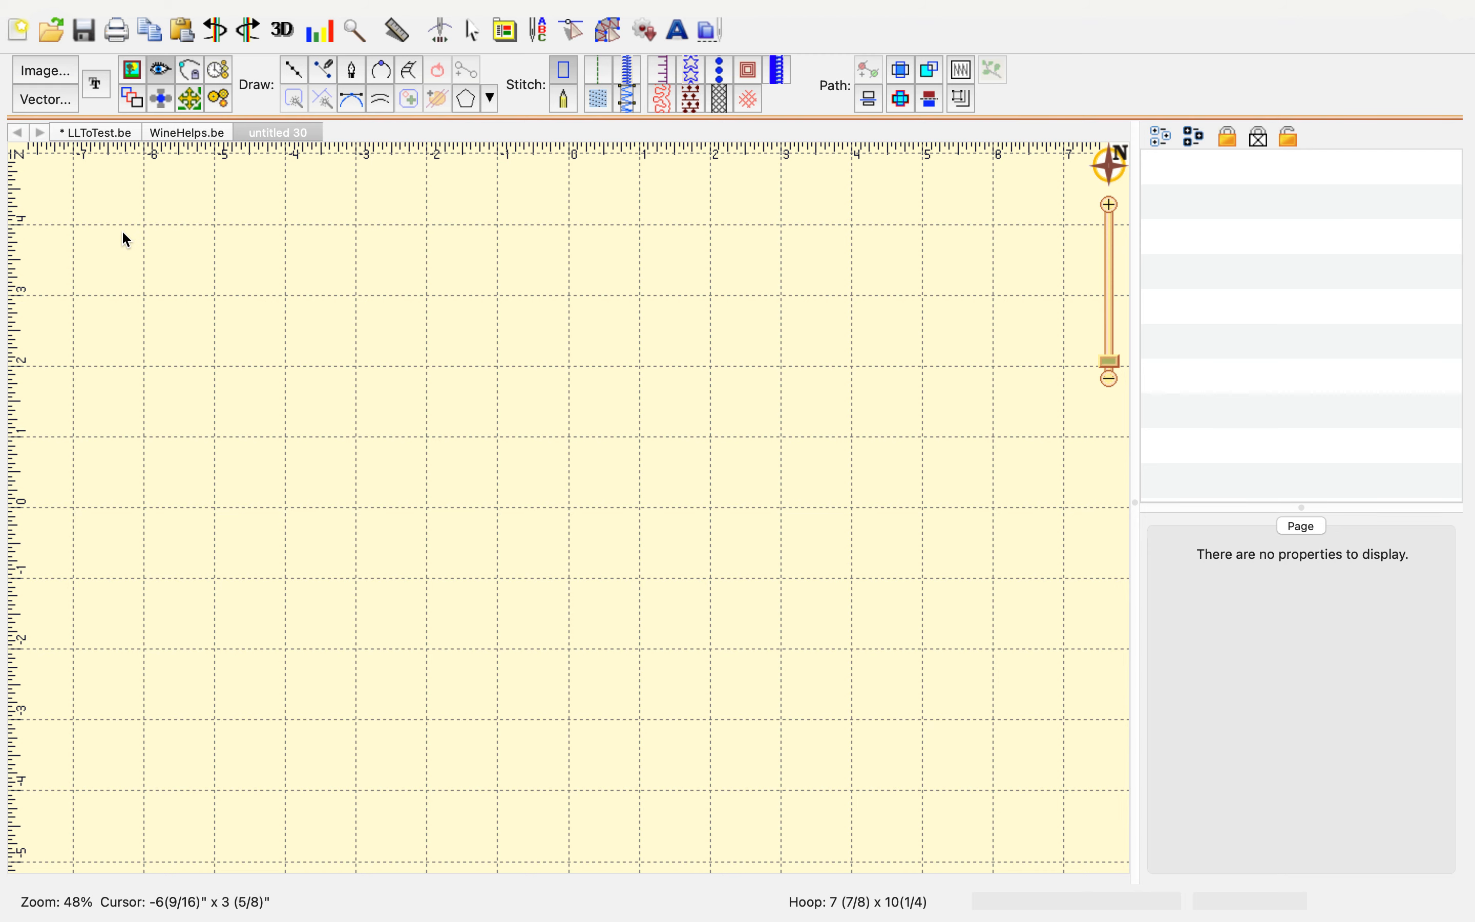
# Insert Heart 1 from the Embrilliance: Outlines library's Hearts catalog
pyautogui.click(648, 30)
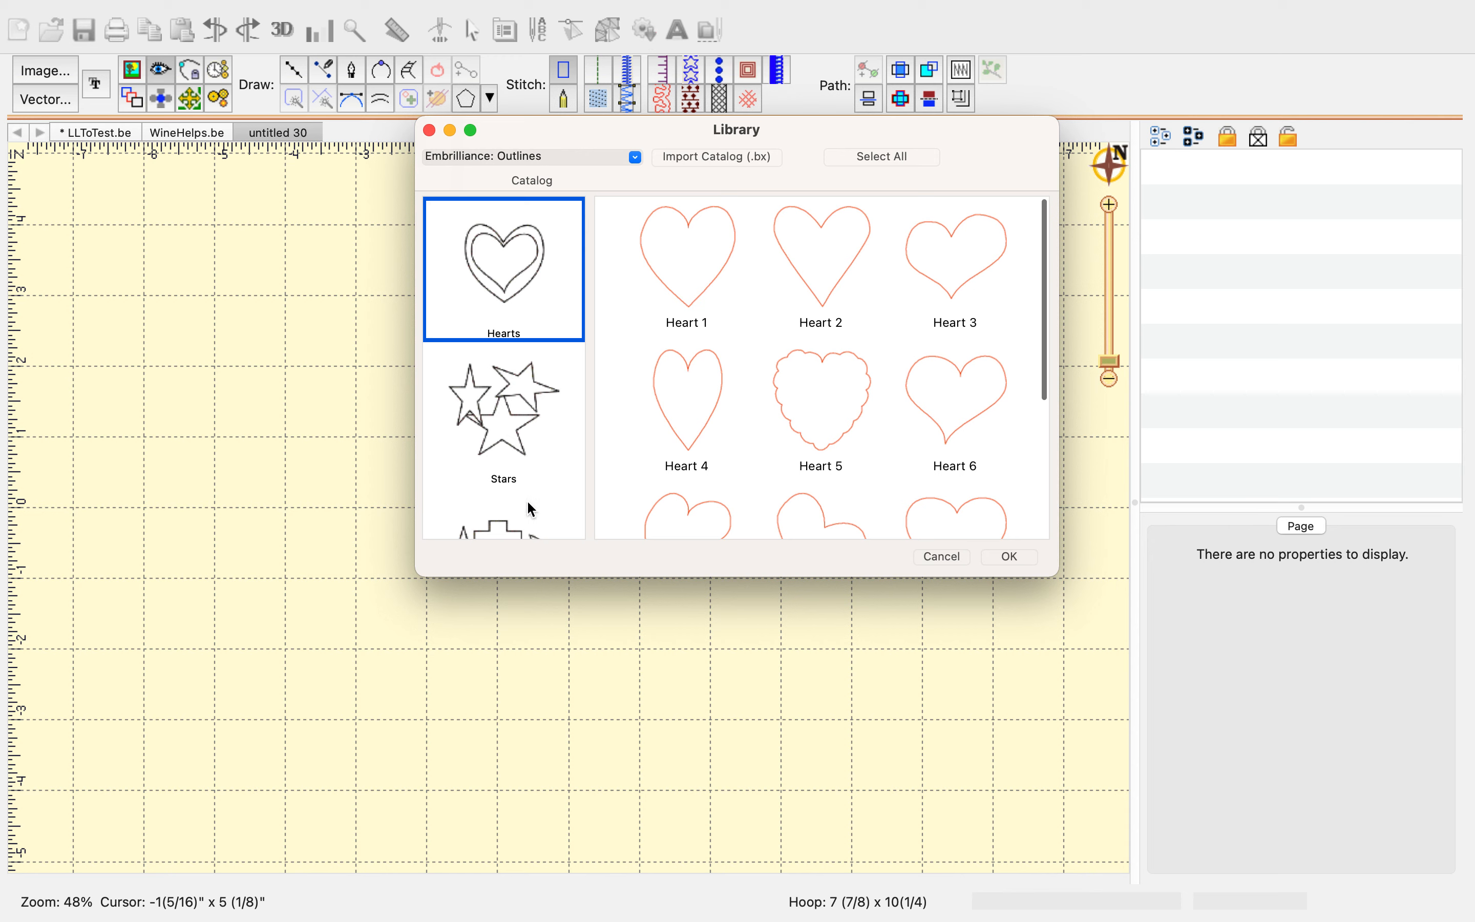
pyautogui.scroll(-2, 526, 499)
pyautogui.click(712, 304)
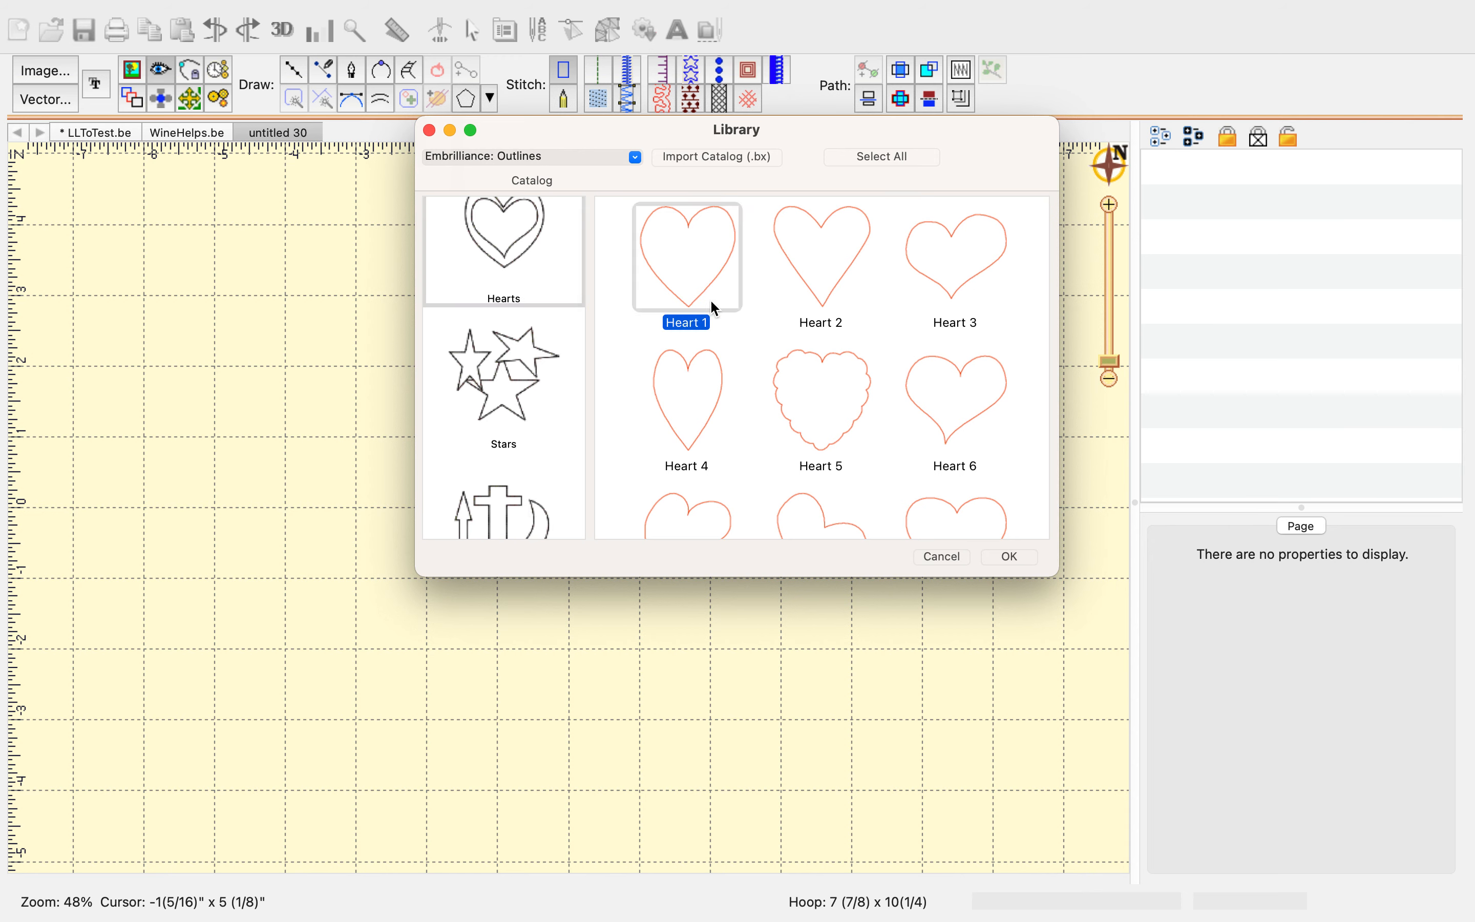
pyautogui.click(1015, 555)
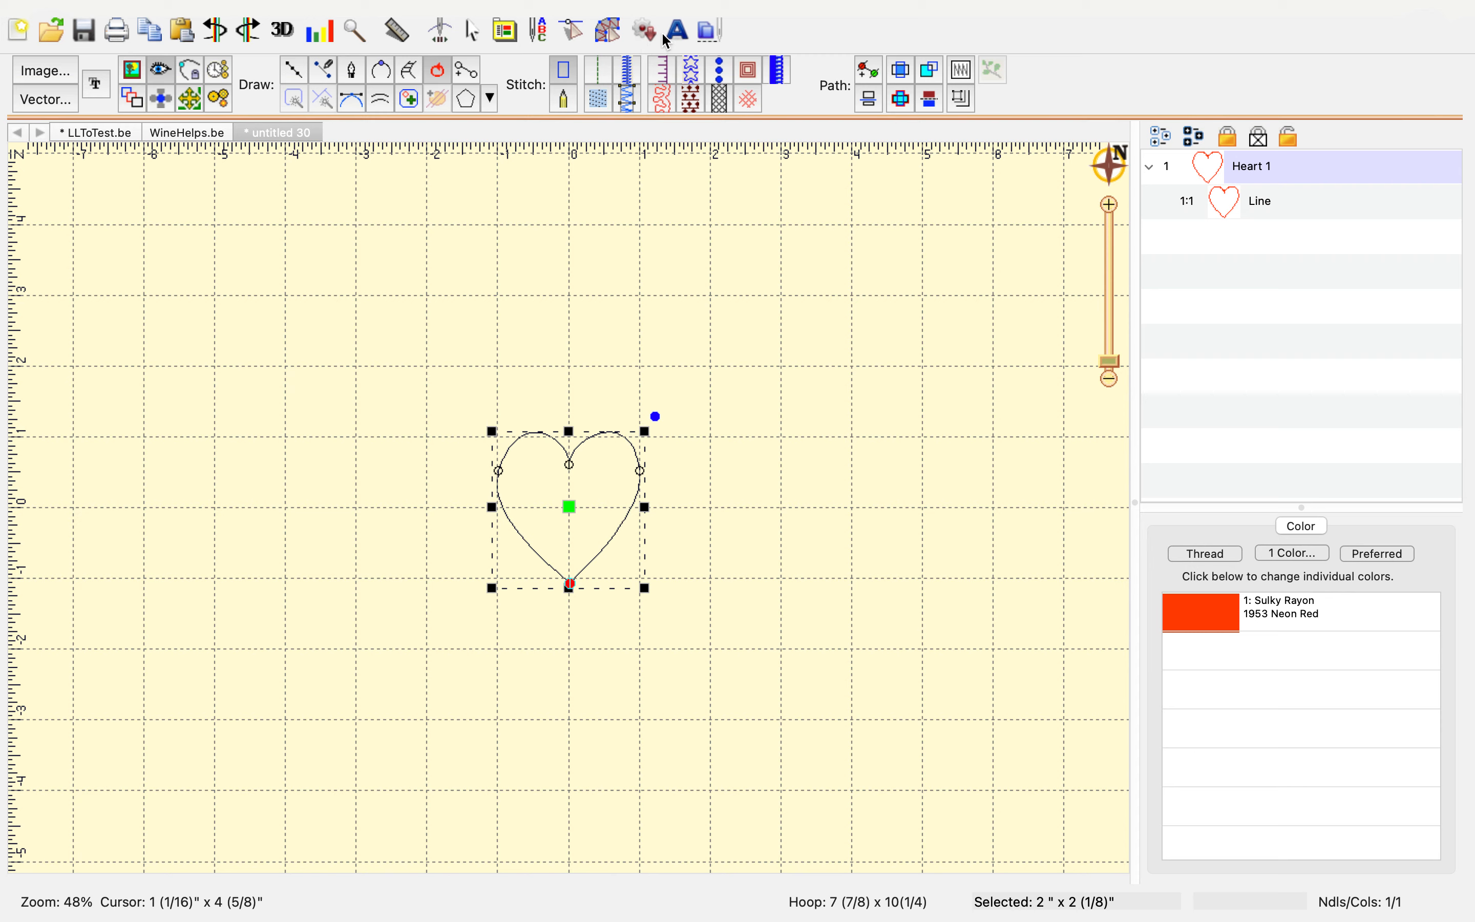
# Convert the heart outline to a fill stitch and set its density to 4.0 pt
pyautogui.click(598, 99)
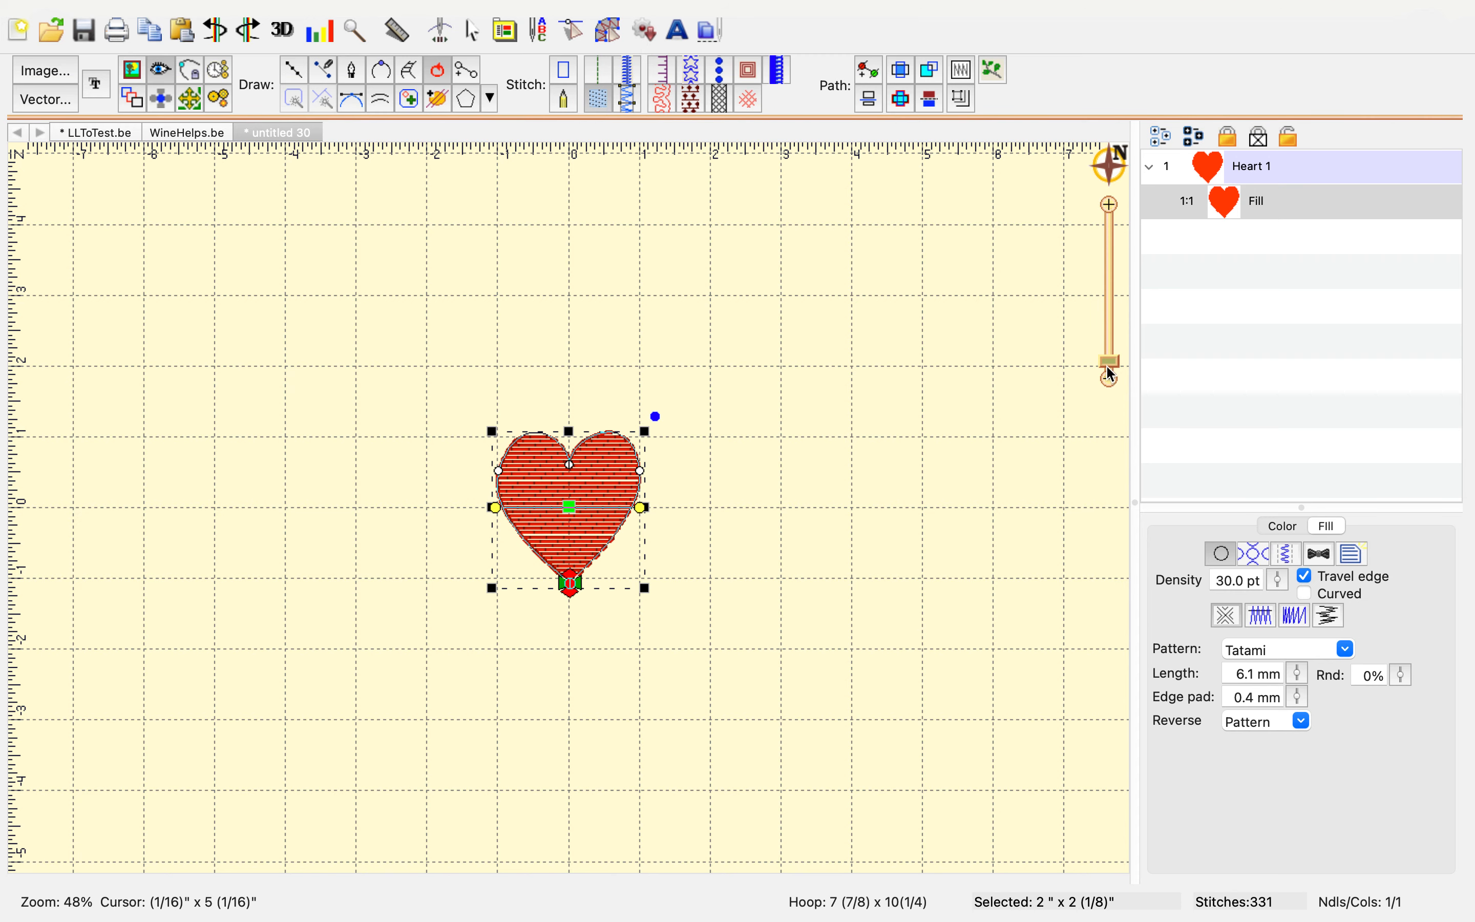
pyautogui.moveTo(1280, 586); pyautogui.dragTo(1283, 727)
# Enable Contour and Perpendicular underlay for the heart fill
pyautogui.click(1254, 556)
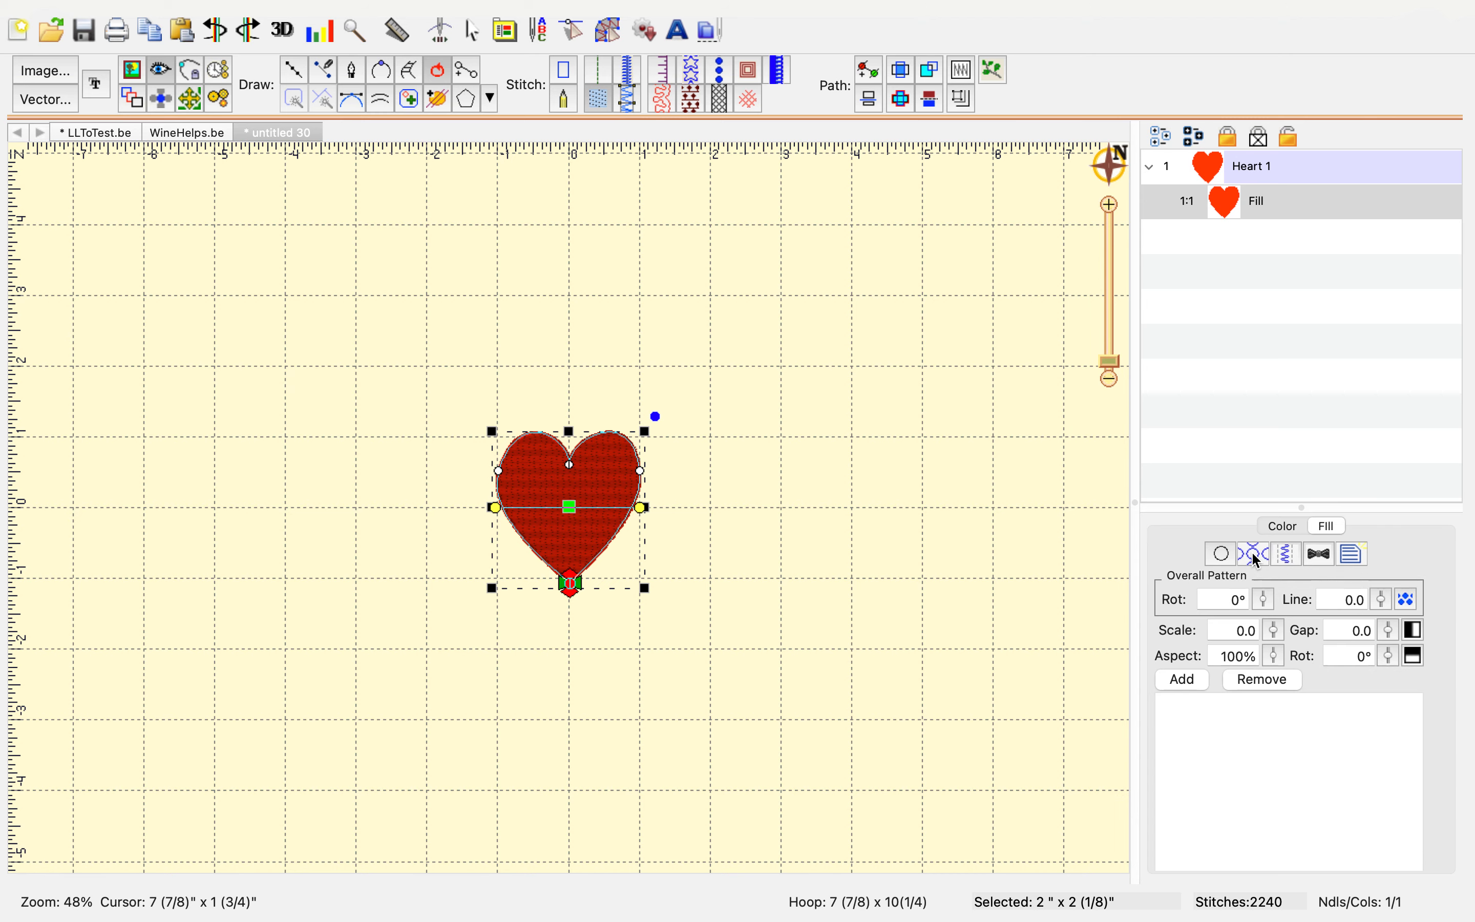
pyautogui.click(1286, 556)
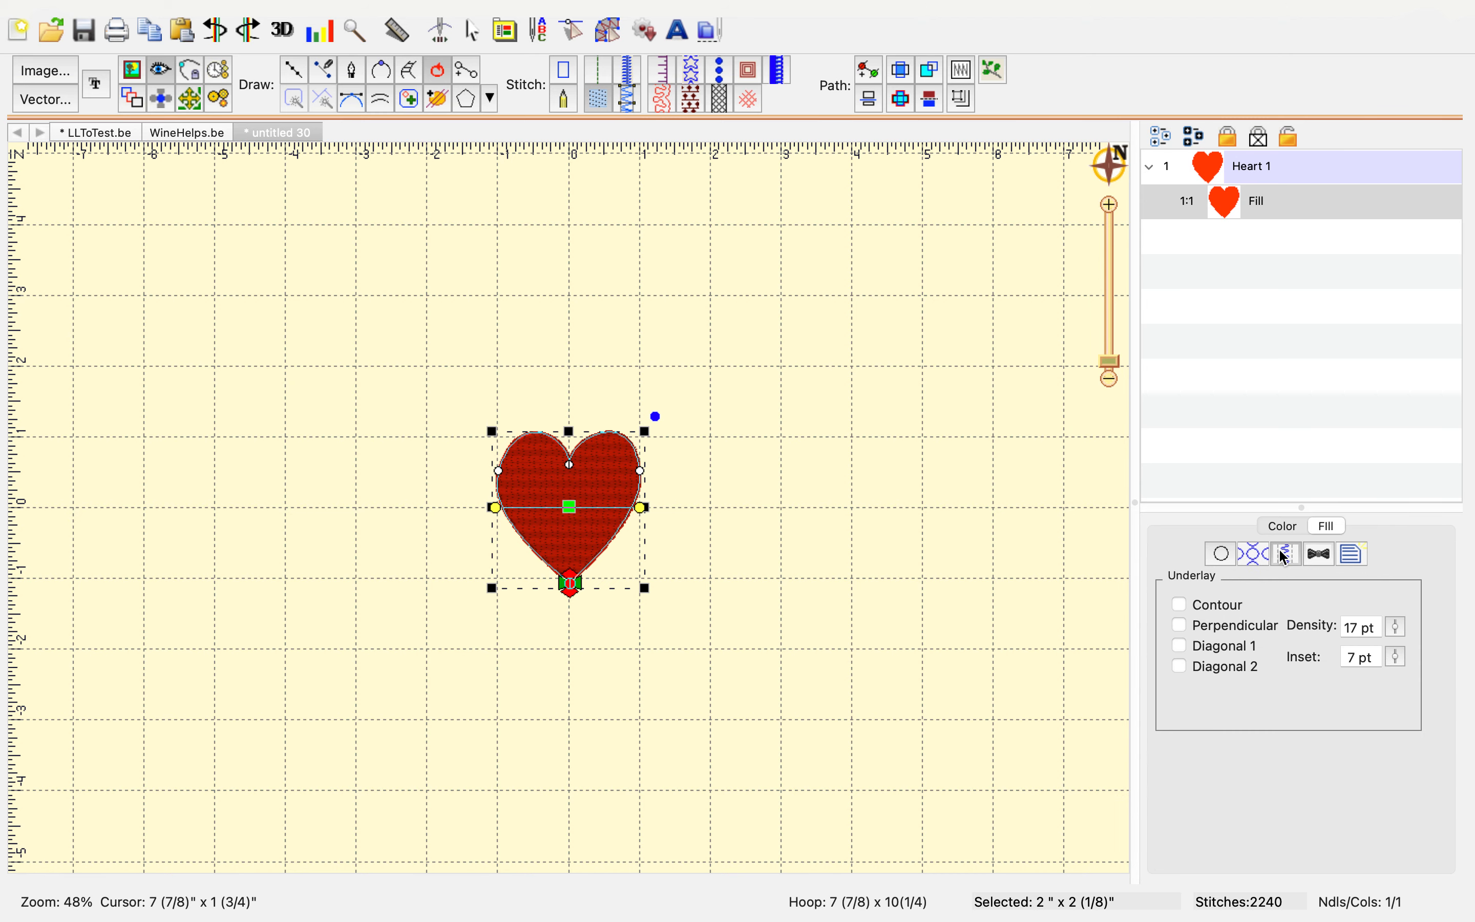
pyautogui.click(1181, 604)
pyautogui.click(1181, 625)
pyautogui.click(1019, 719)
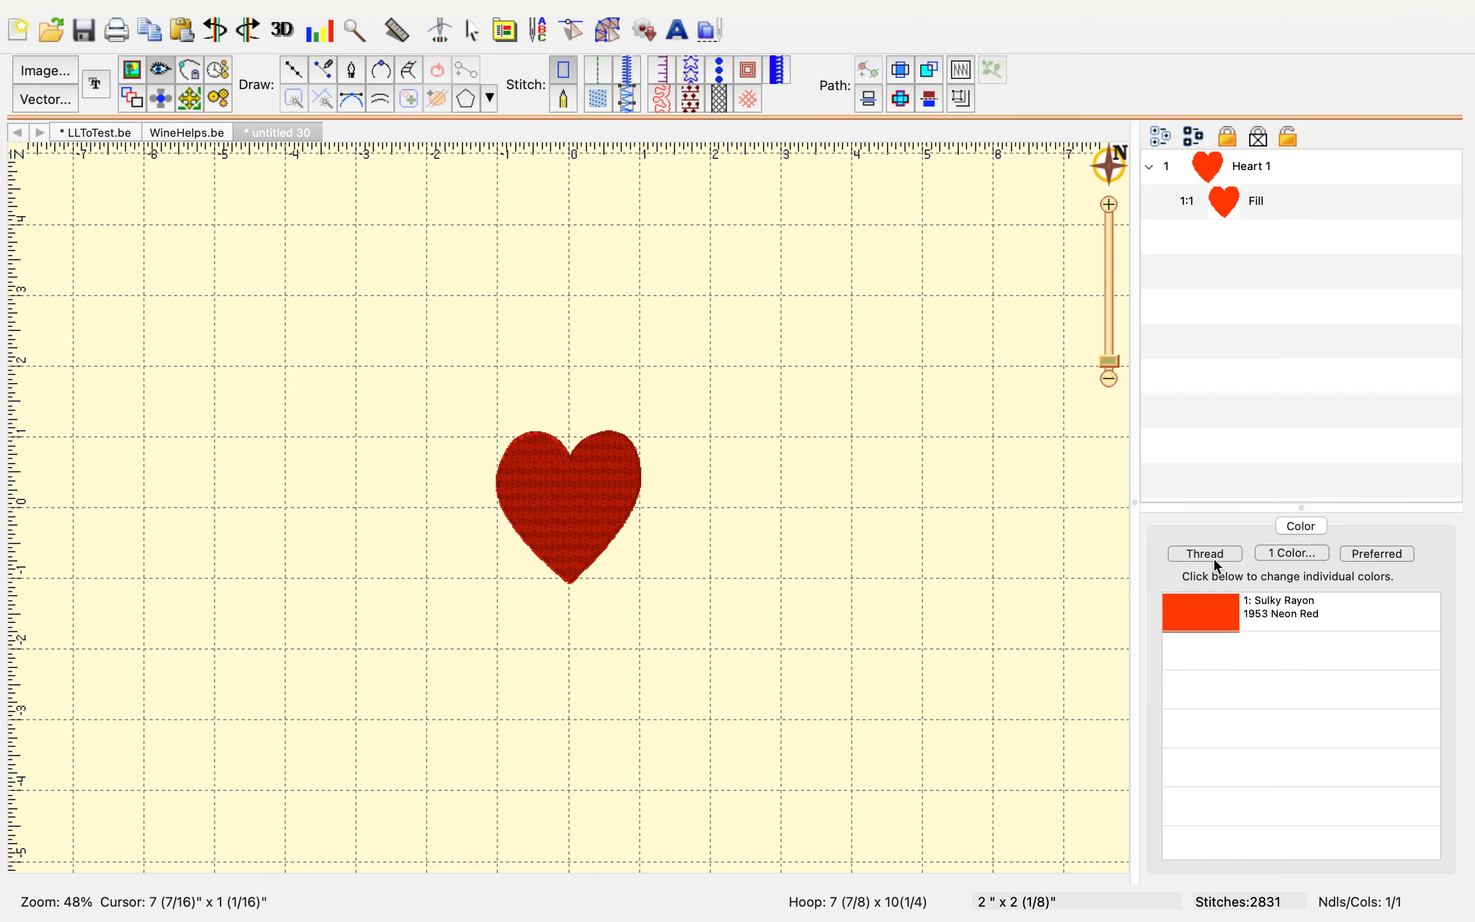
# Add the Heart 2 embossing pattern from the Shapes category to the heart fill
pyautogui.click(1239, 200)
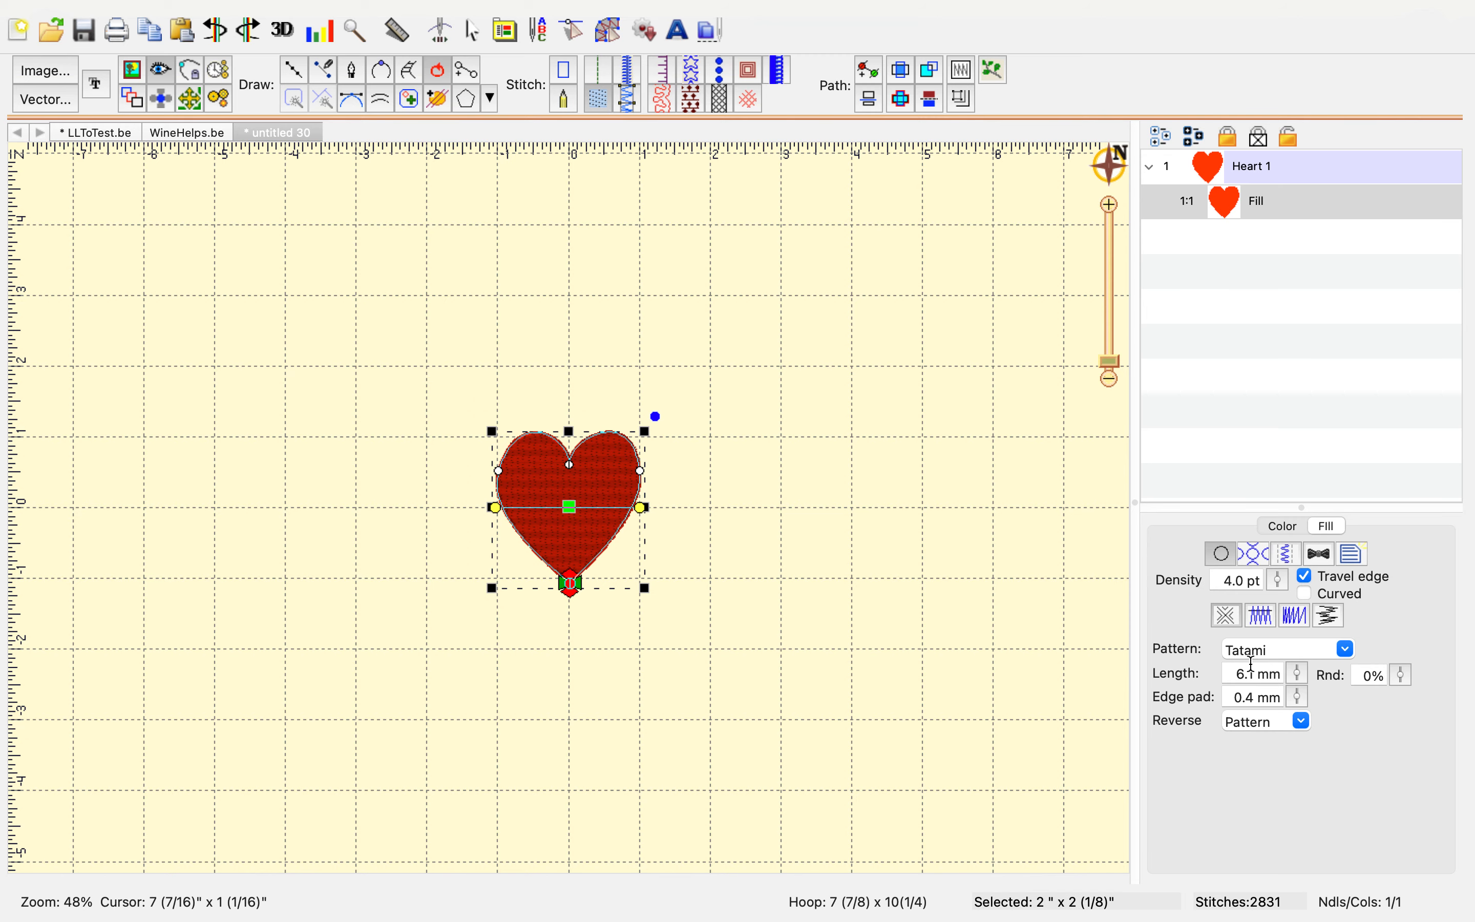
pyautogui.click(1256, 548)
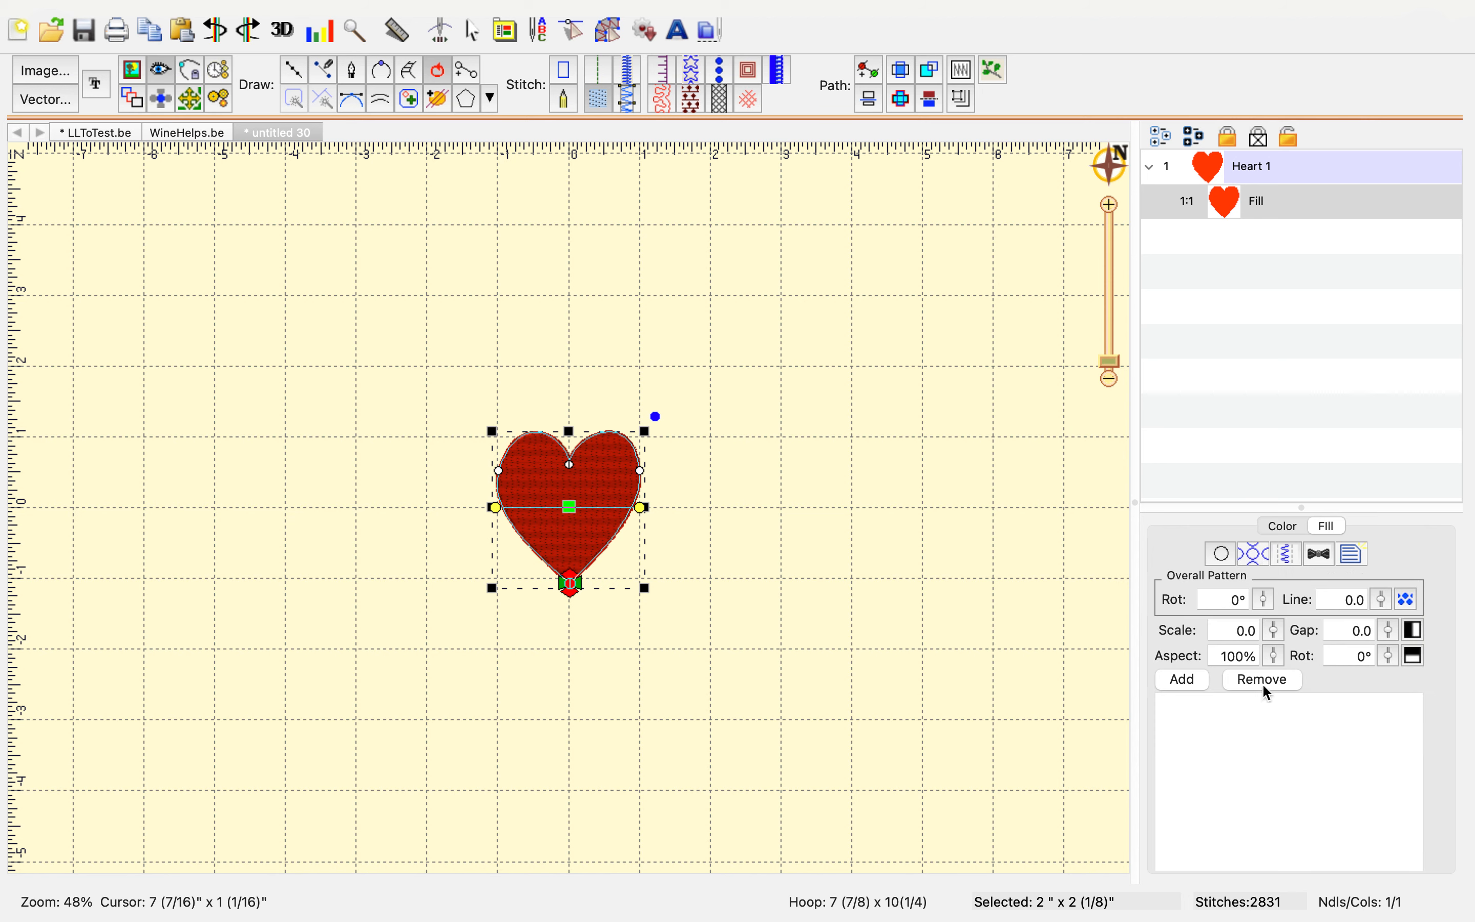
pyautogui.click(1184, 679)
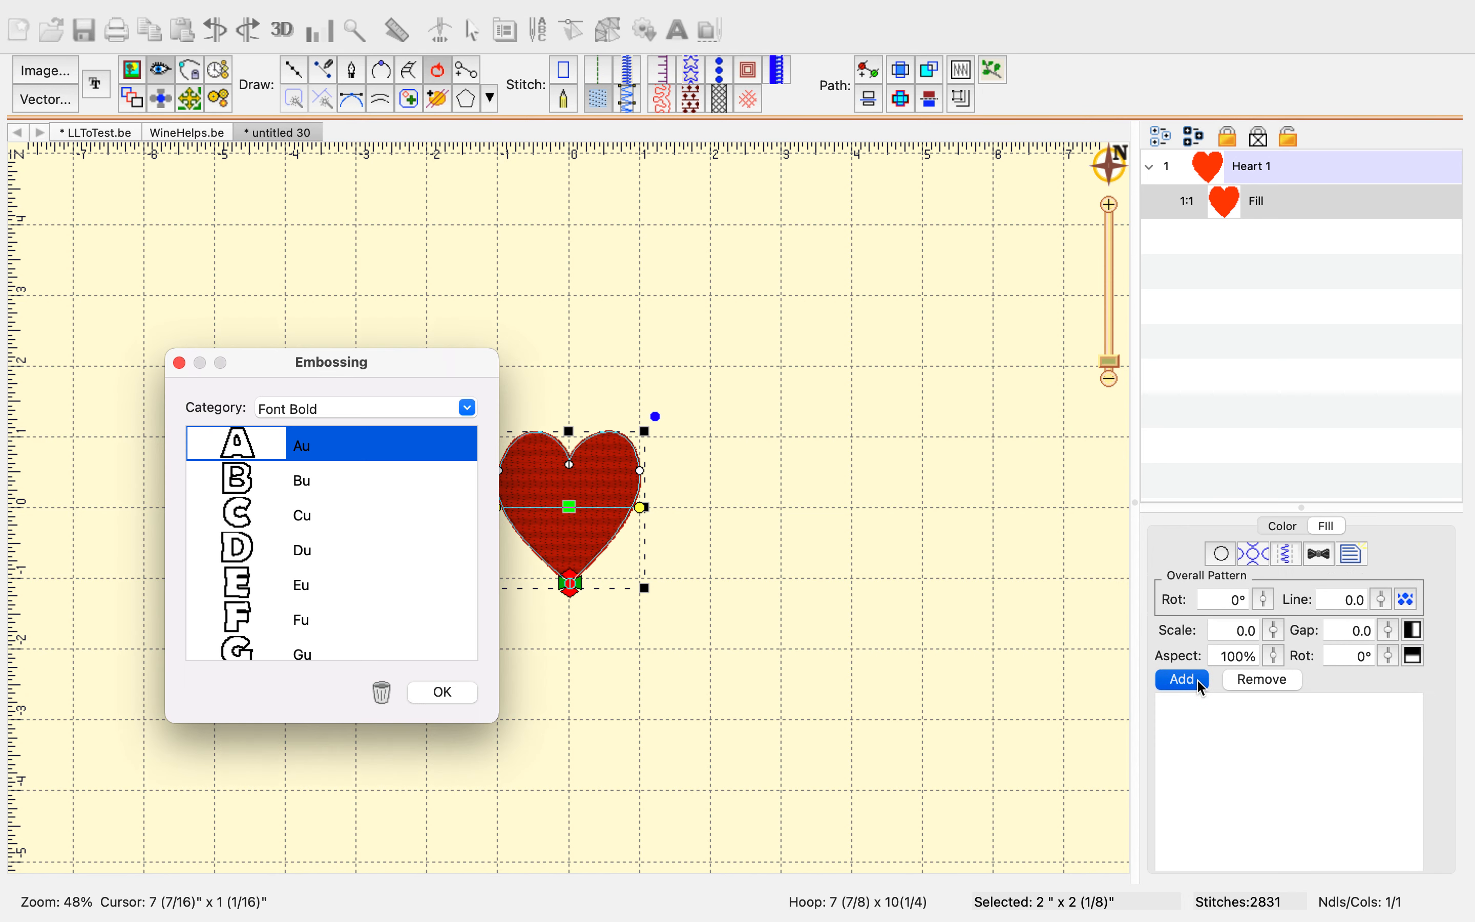
pyautogui.click(467, 409)
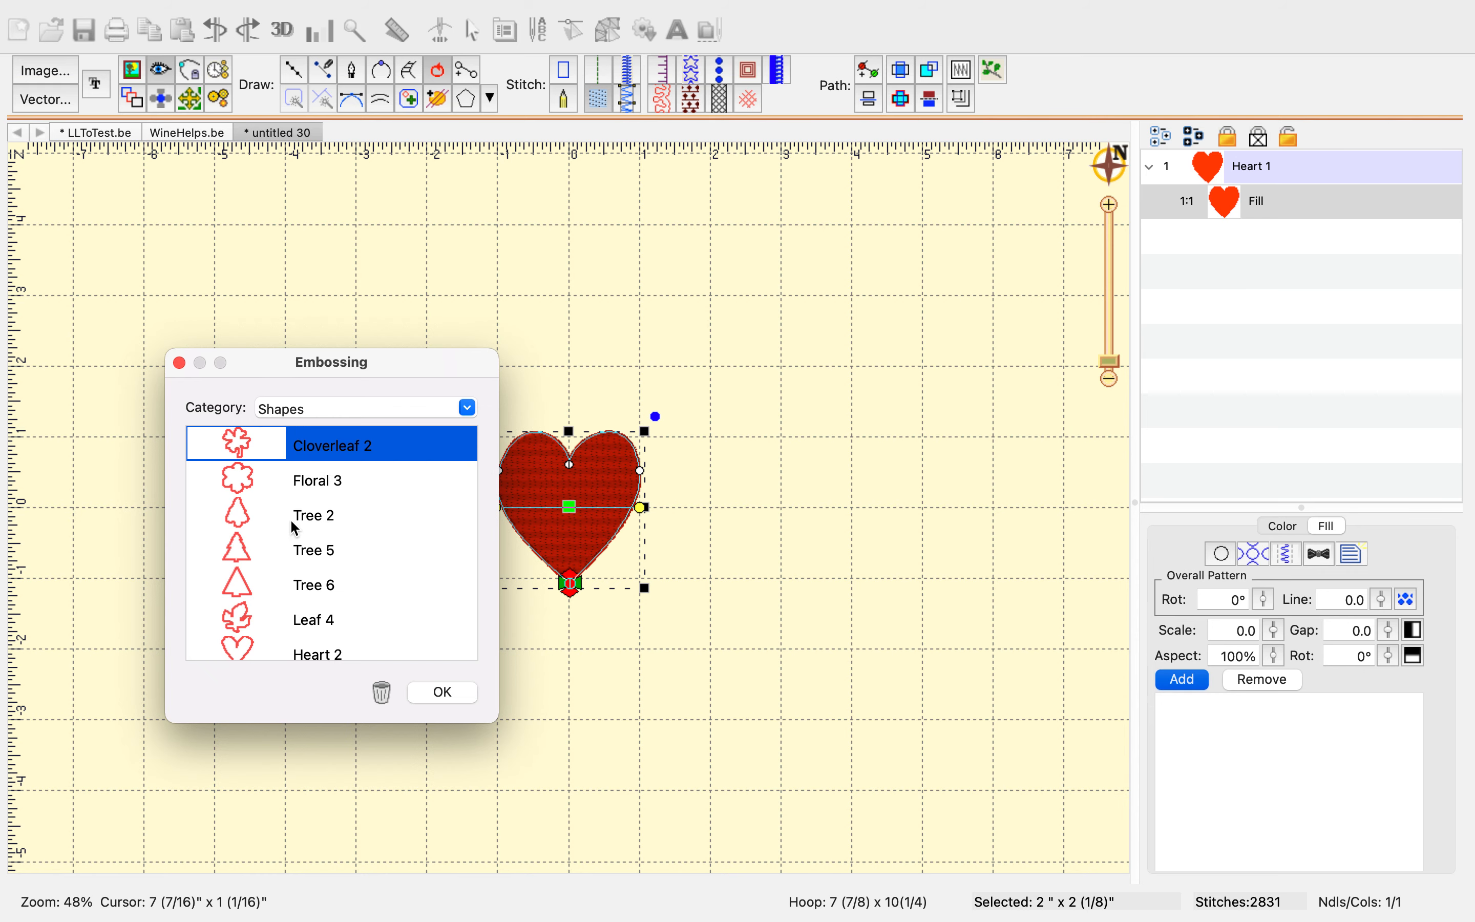
pyautogui.scroll(-3, 292, 529)
pyautogui.click(341, 525)
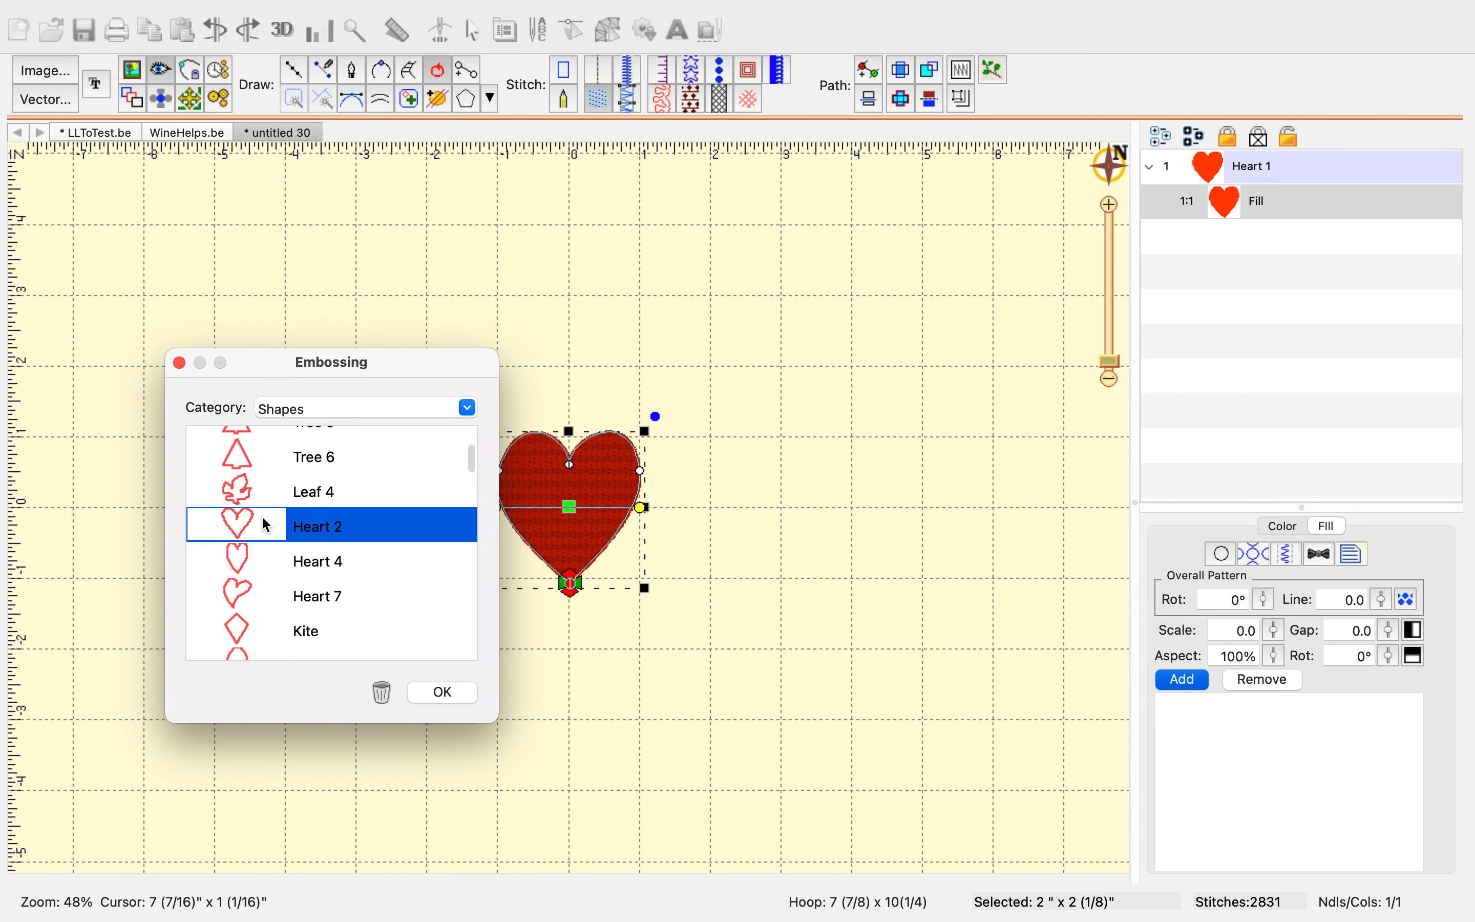
pyautogui.click(455, 694)
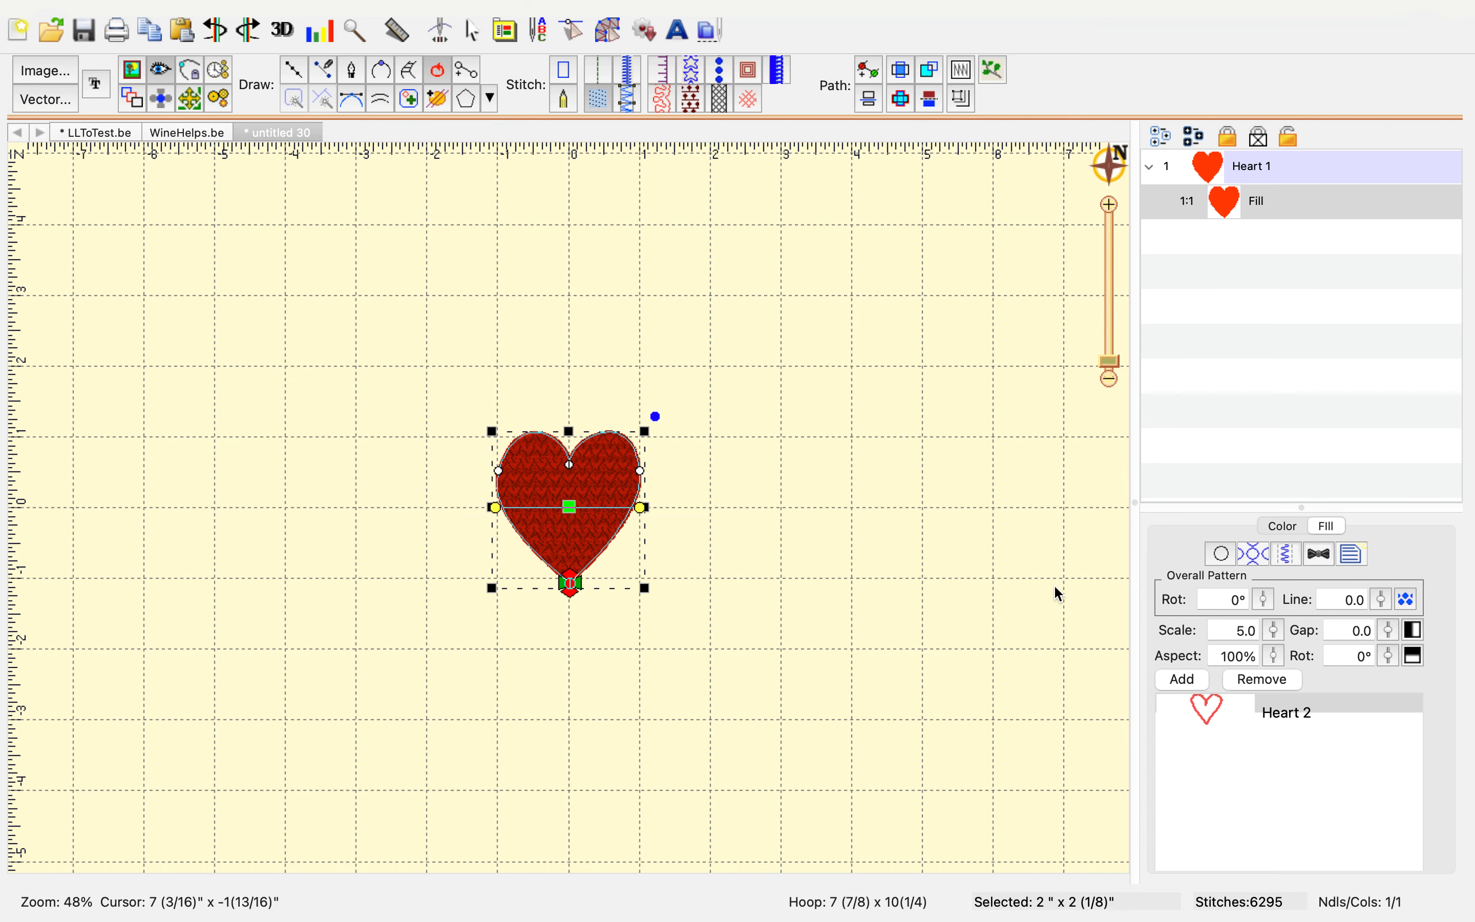
# Change the fill's thread colour to Sulky Rayon 1558 Tea Rose, sorting threads by number
pyautogui.click(1221, 554)
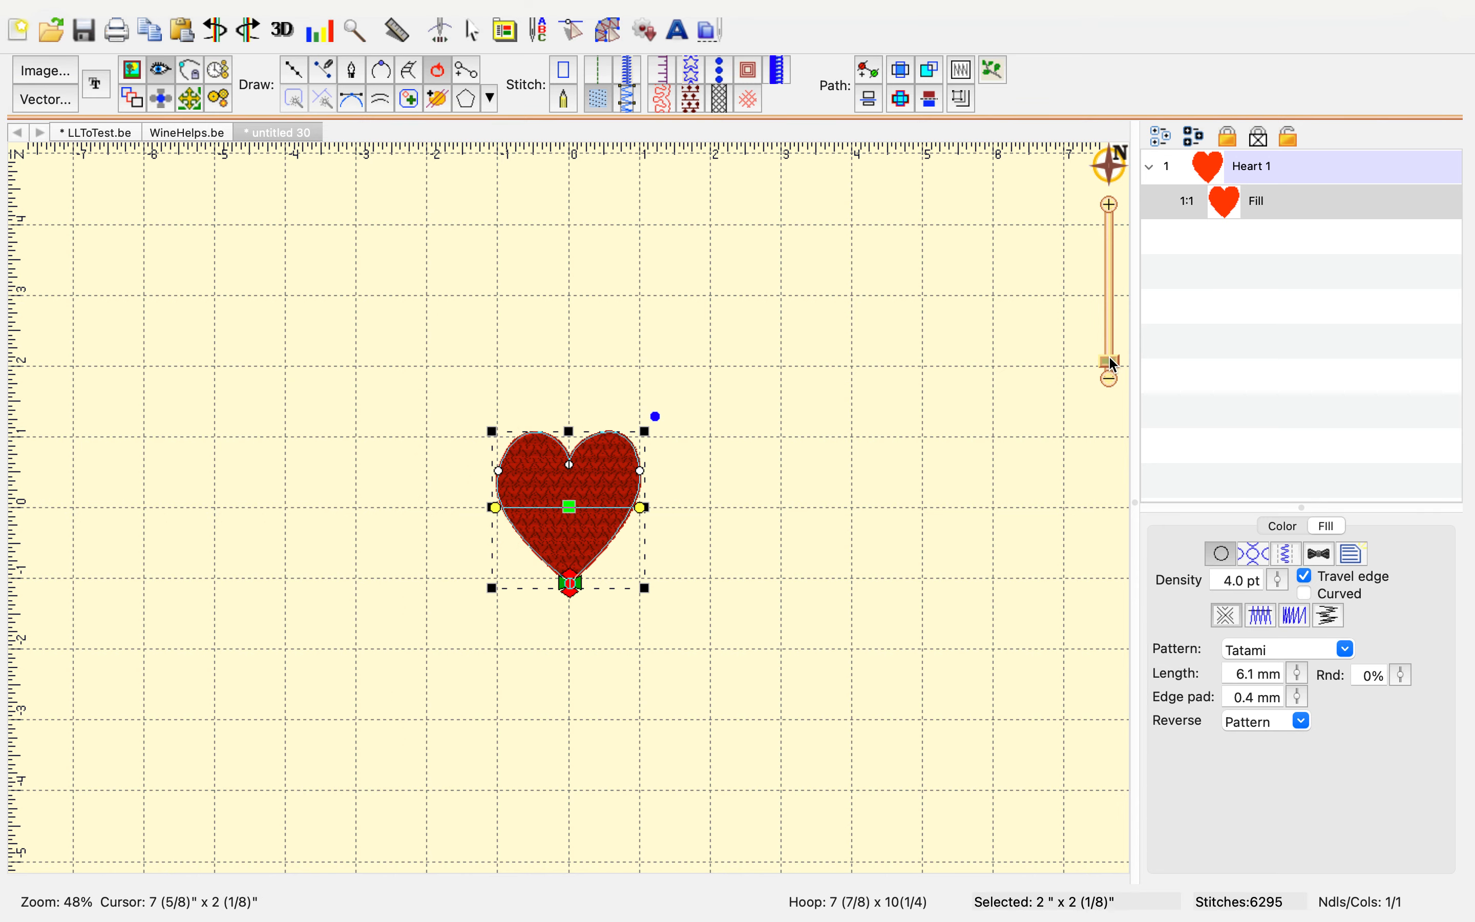
pyautogui.moveTo(1109, 359); pyautogui.dragTo(1109, 354)
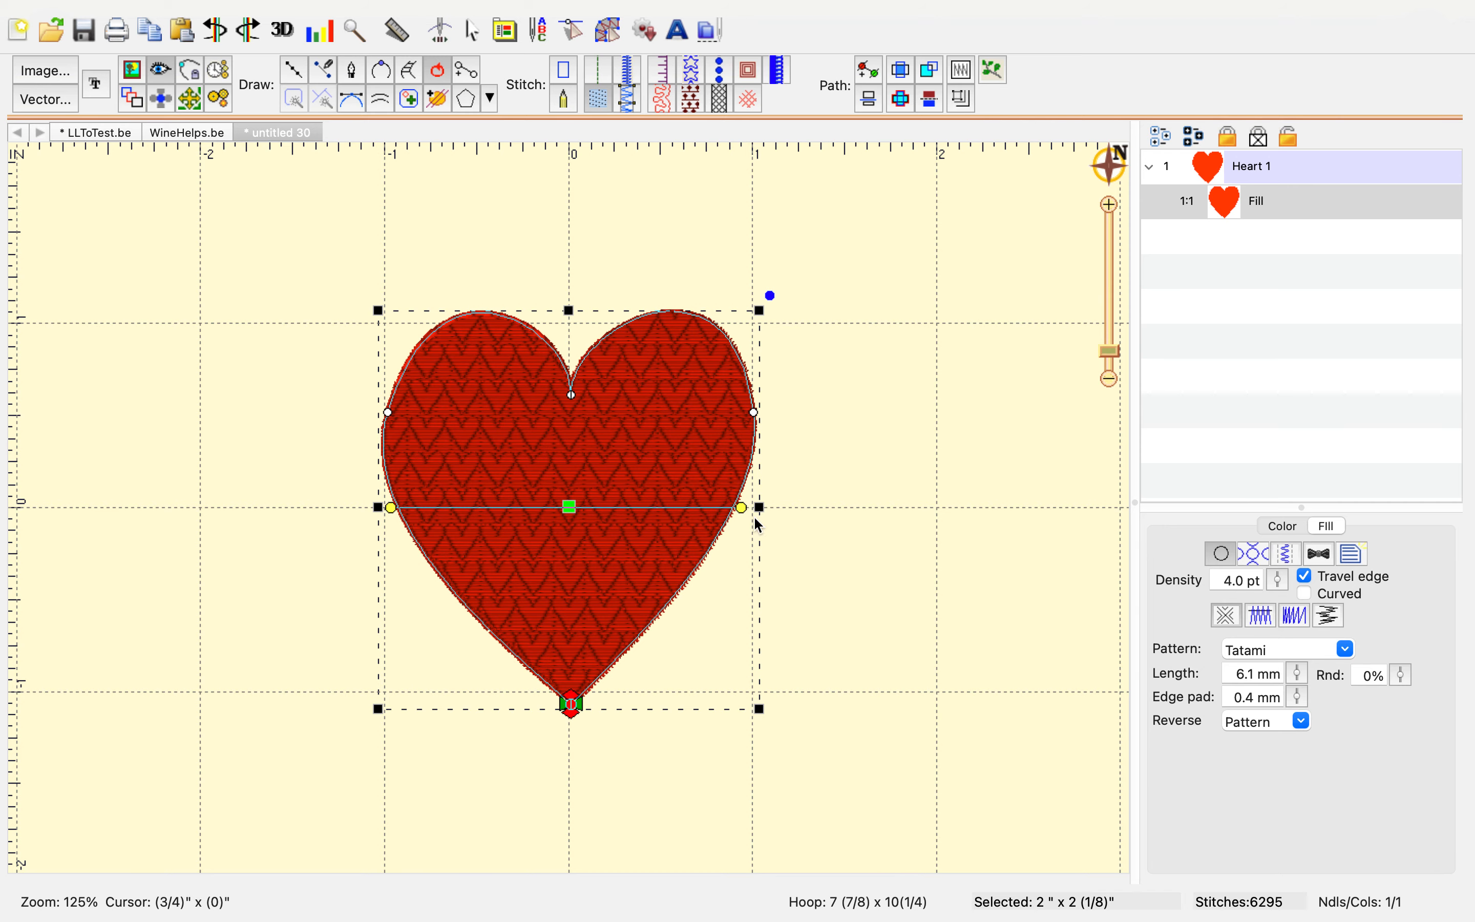
pyautogui.click(1284, 528)
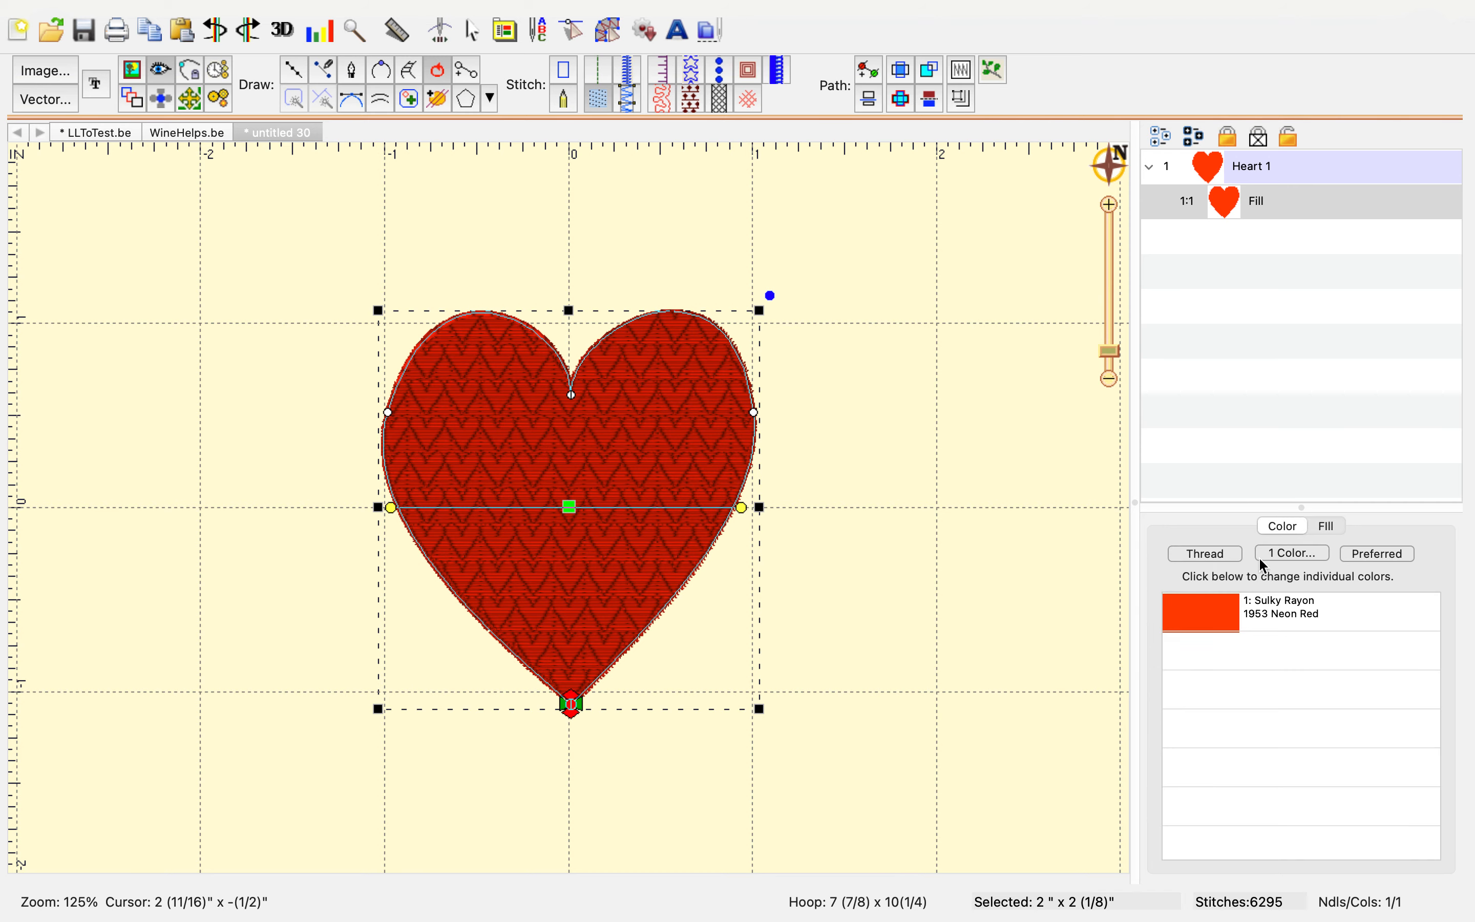
pyautogui.click(1226, 623)
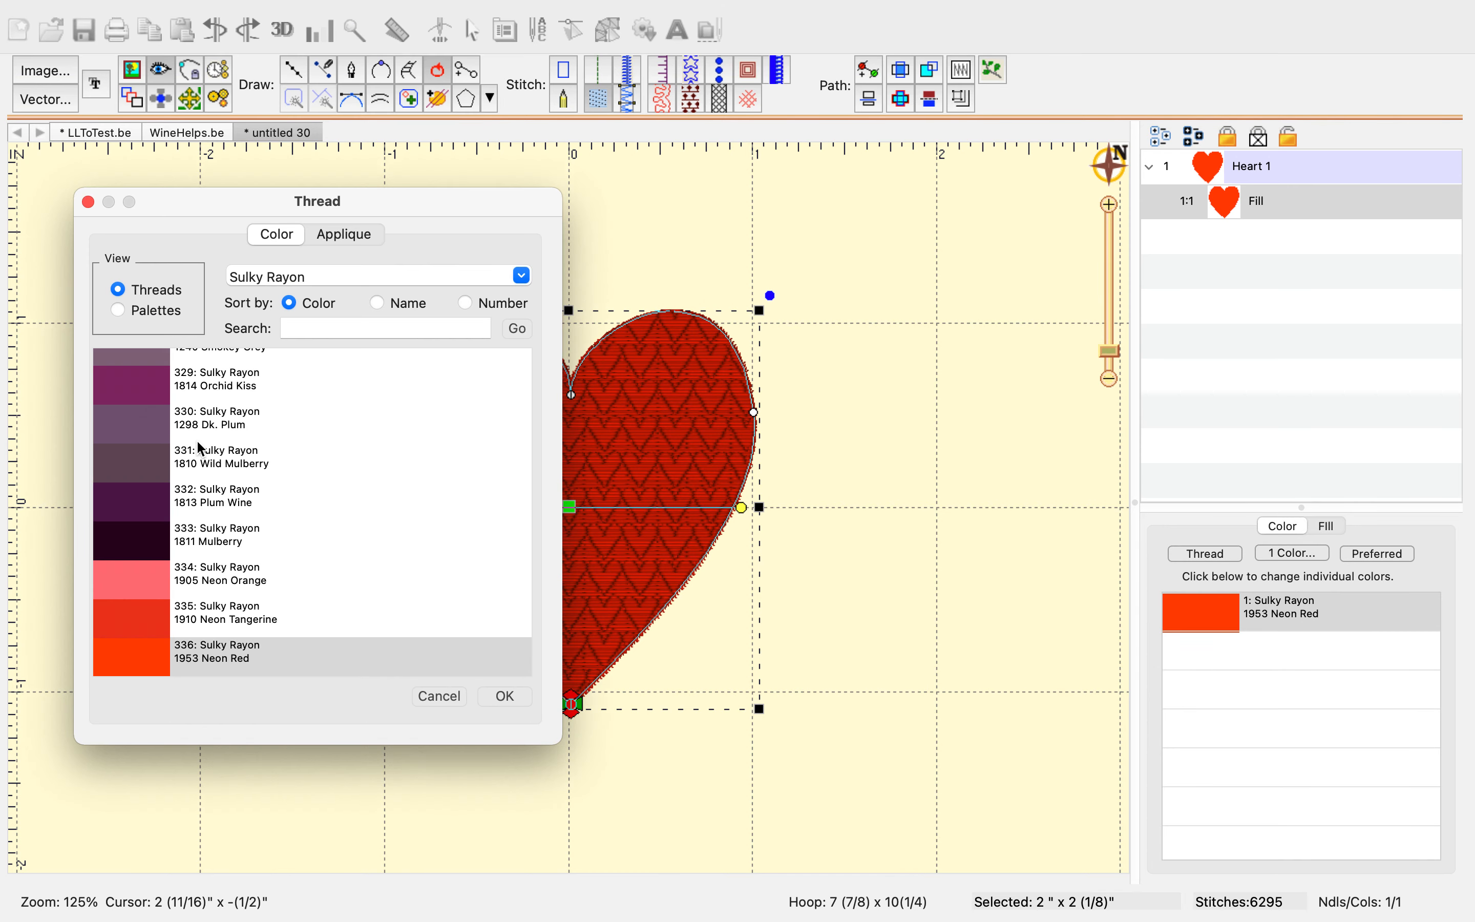
pyautogui.click(464, 303)
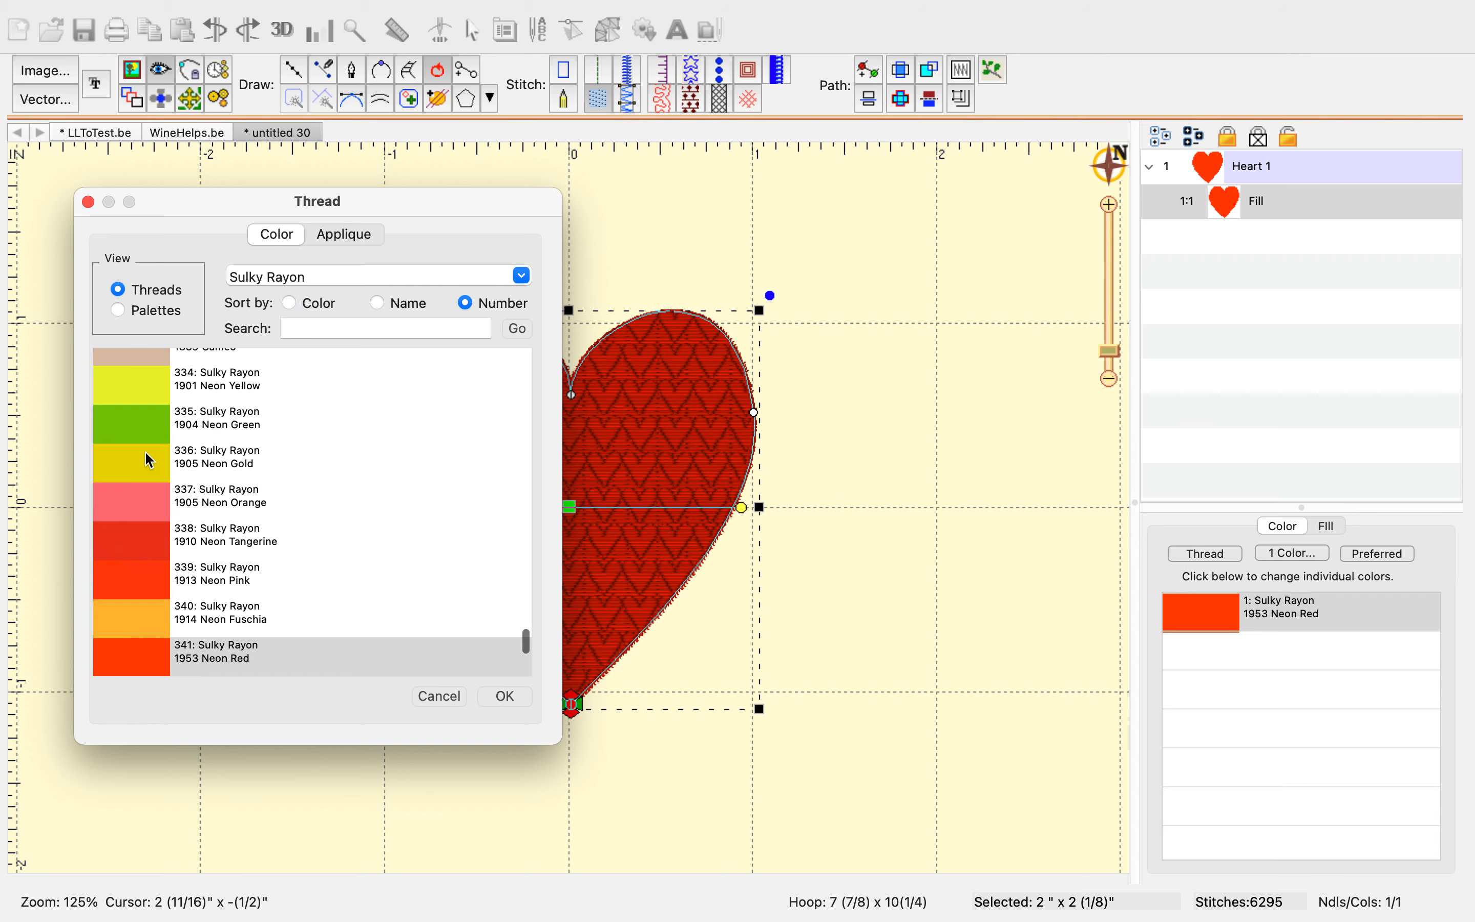
pyautogui.click(151, 509)
pyautogui.scroll(10, 151, 519)
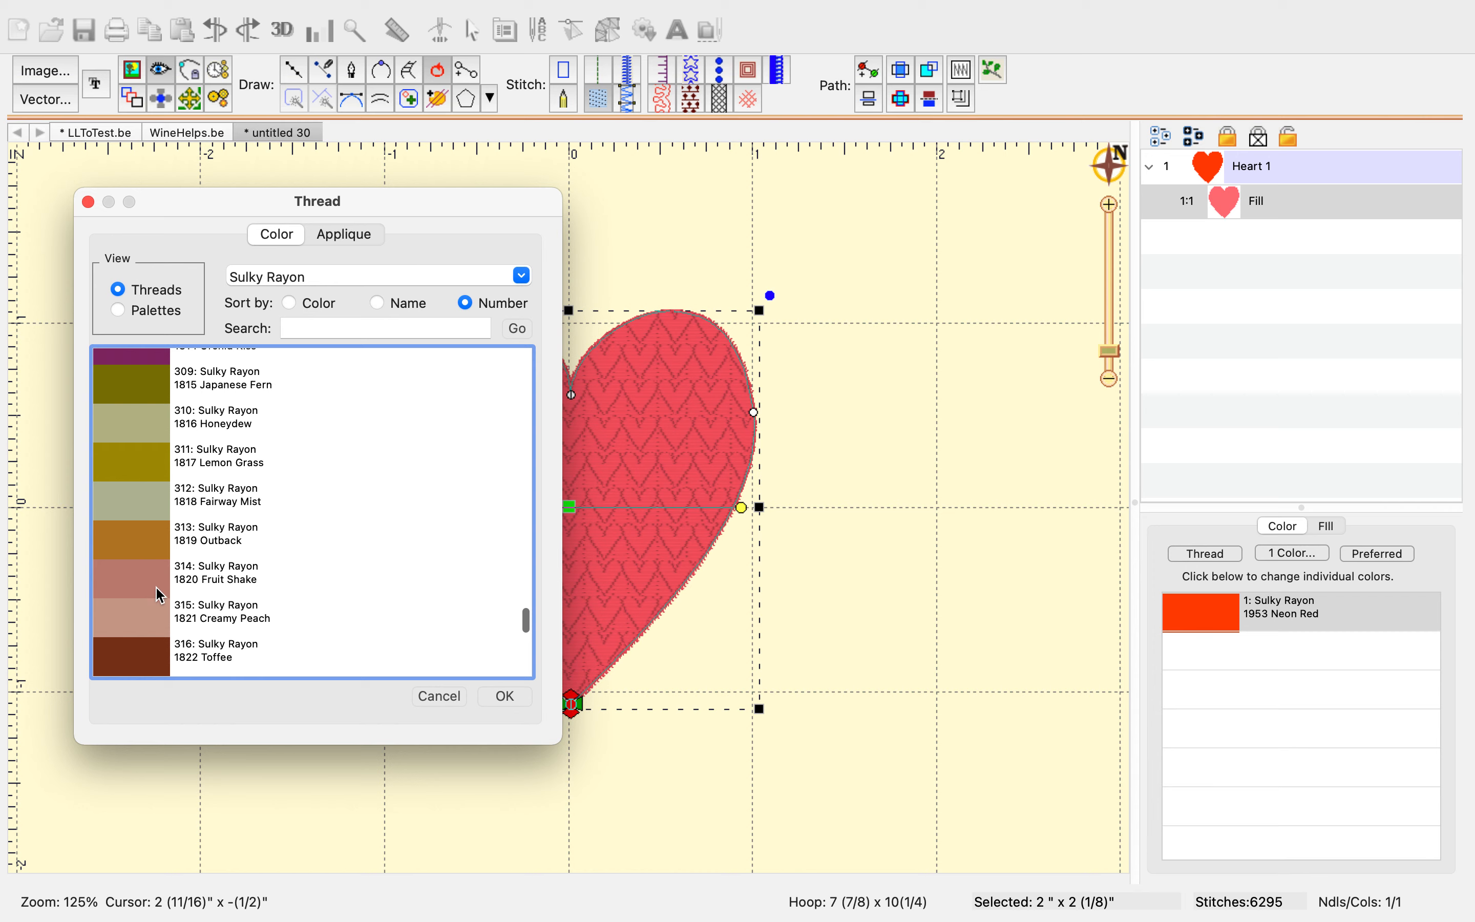
pyautogui.scroll(9, 164, 582)
pyautogui.scroll(2, 166, 583)
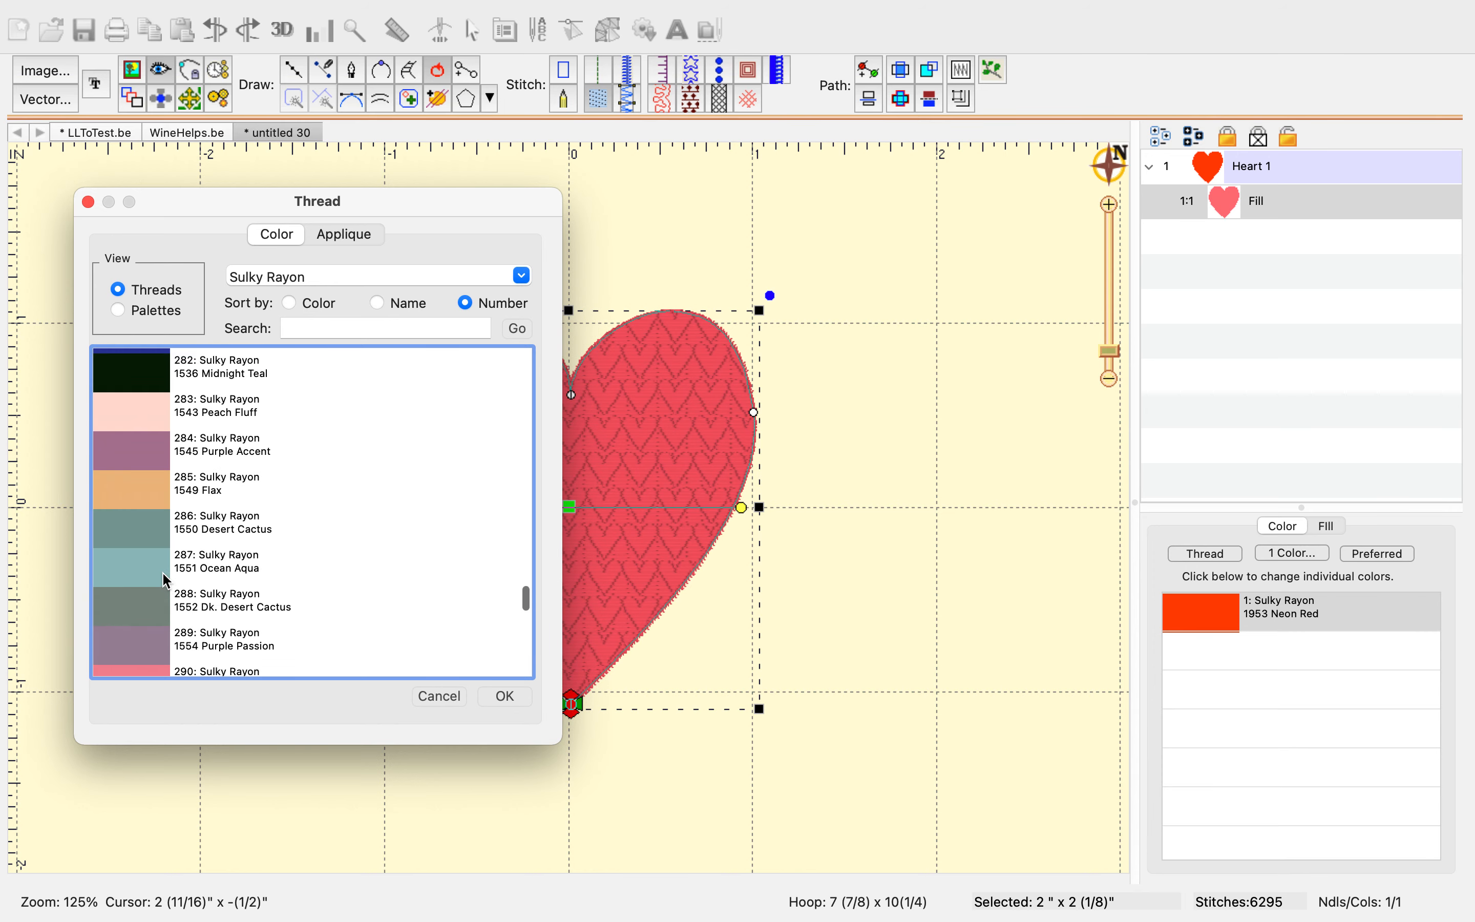
pyautogui.scroll(-1, 140, 595)
pyautogui.click(137, 593)
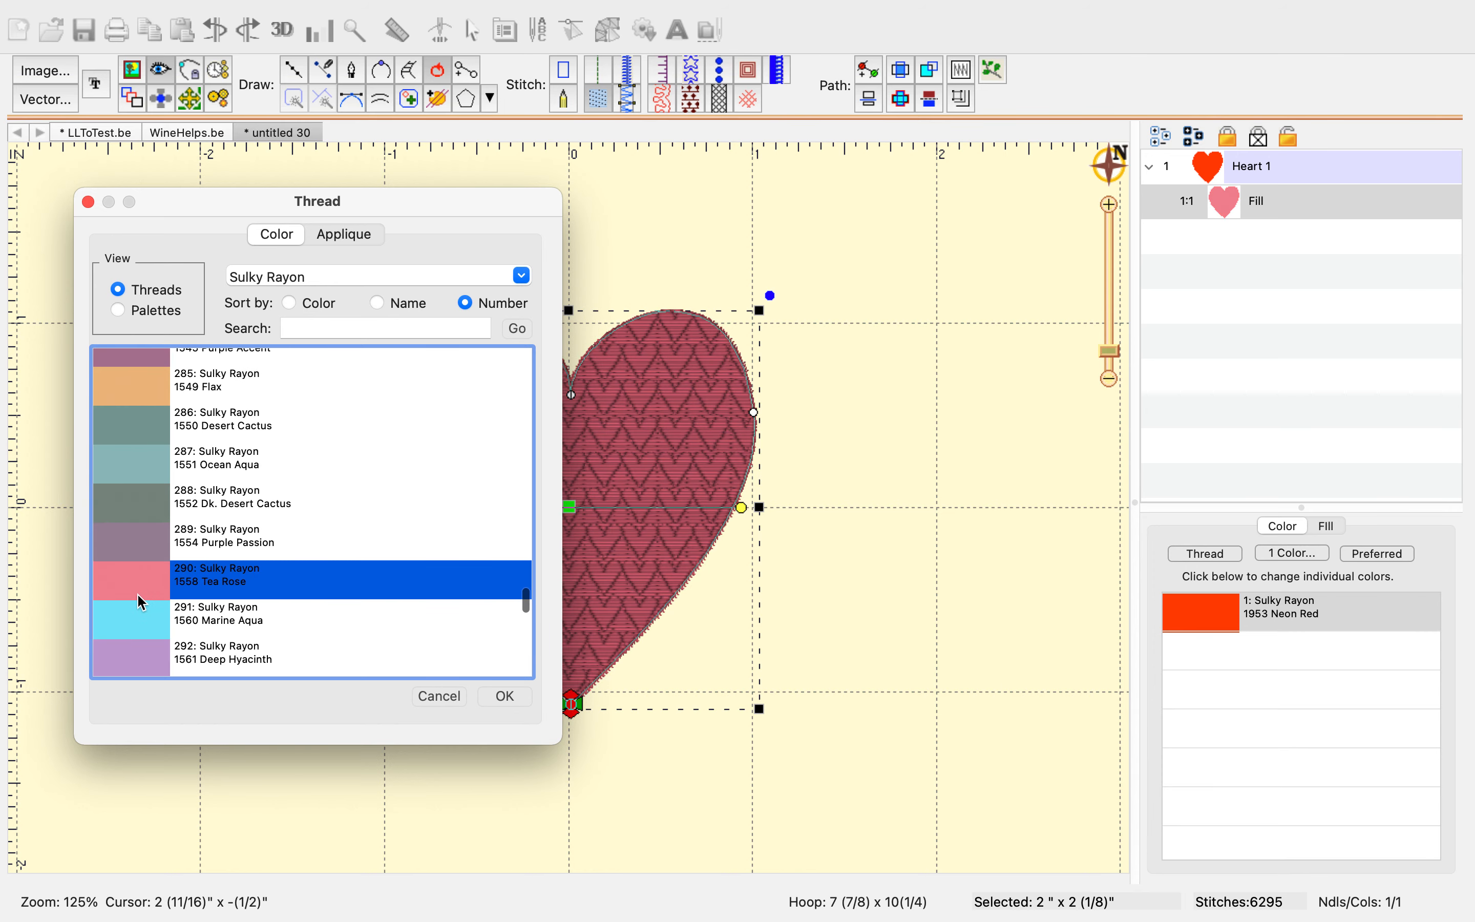
pyautogui.click(505, 694)
pyautogui.click(949, 614)
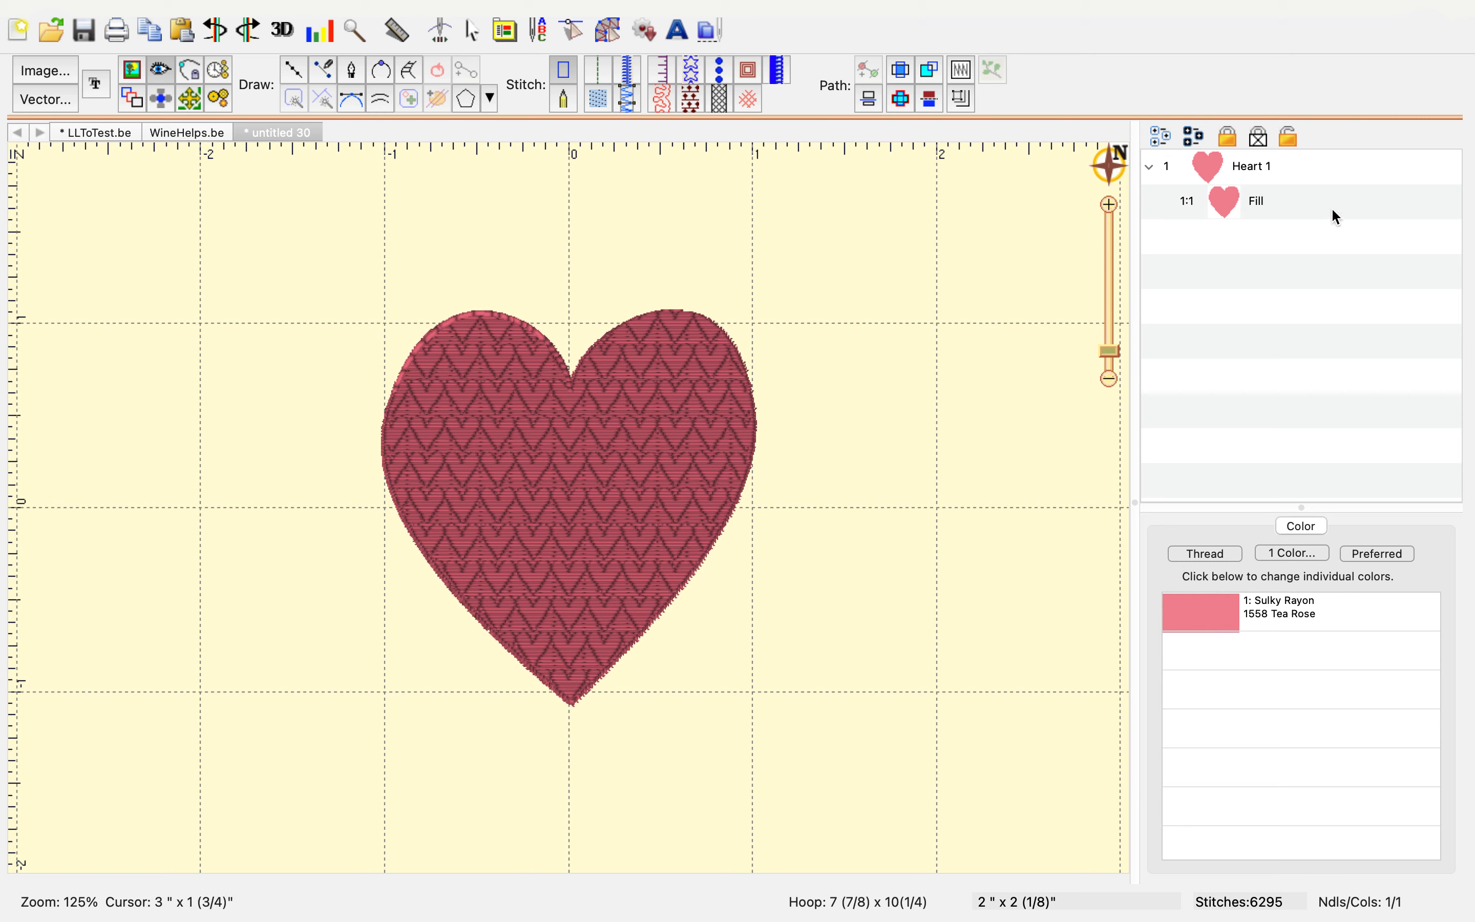
# Paste a duplicate of the heart fill object into the design
pyautogui.click(1256, 208)
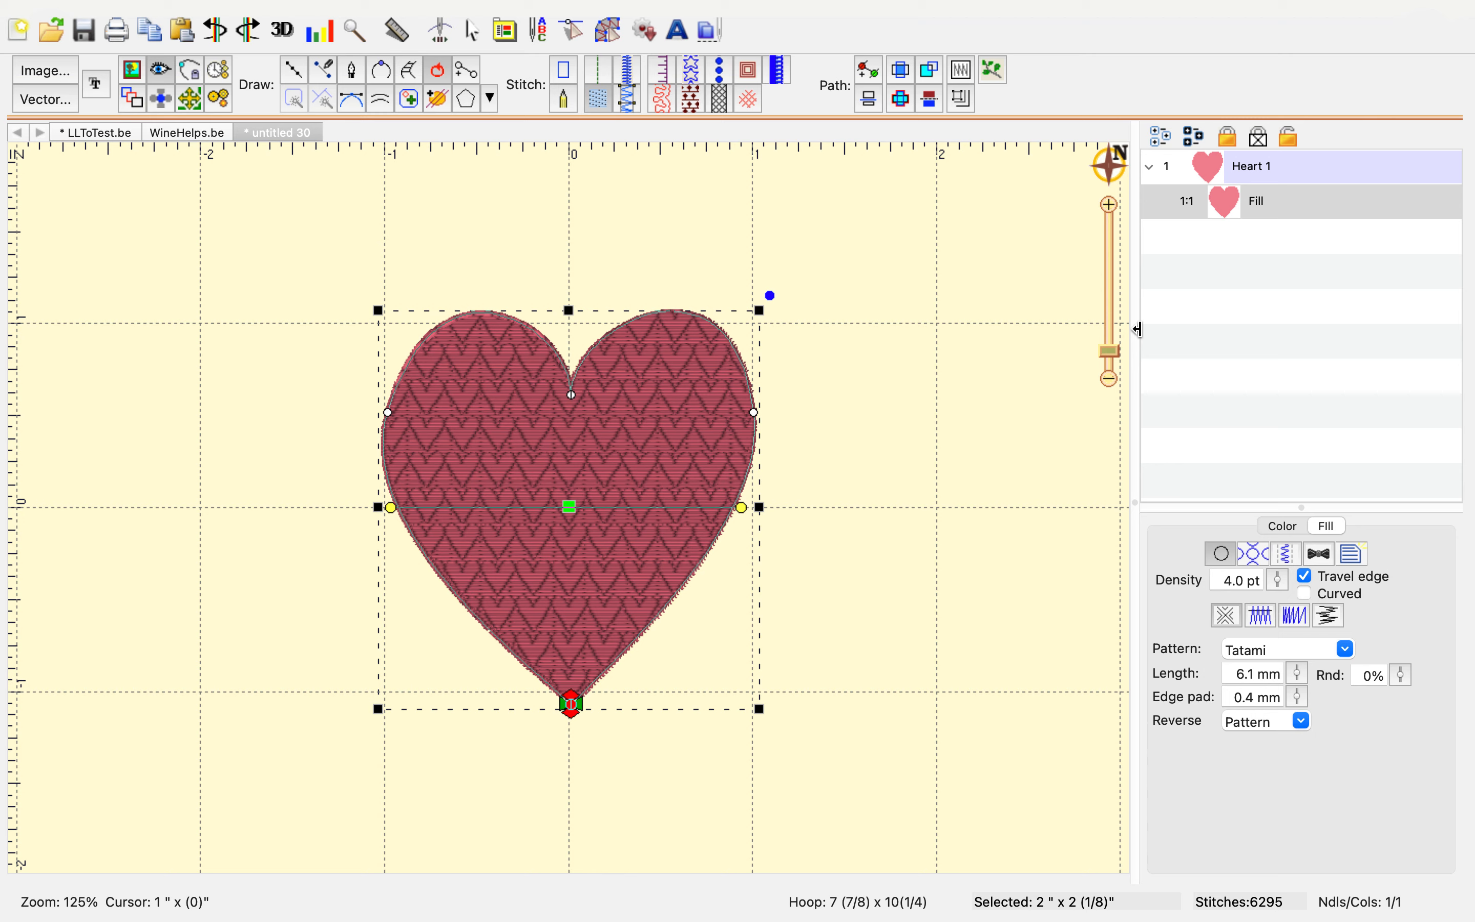
pyautogui.press('super+v')
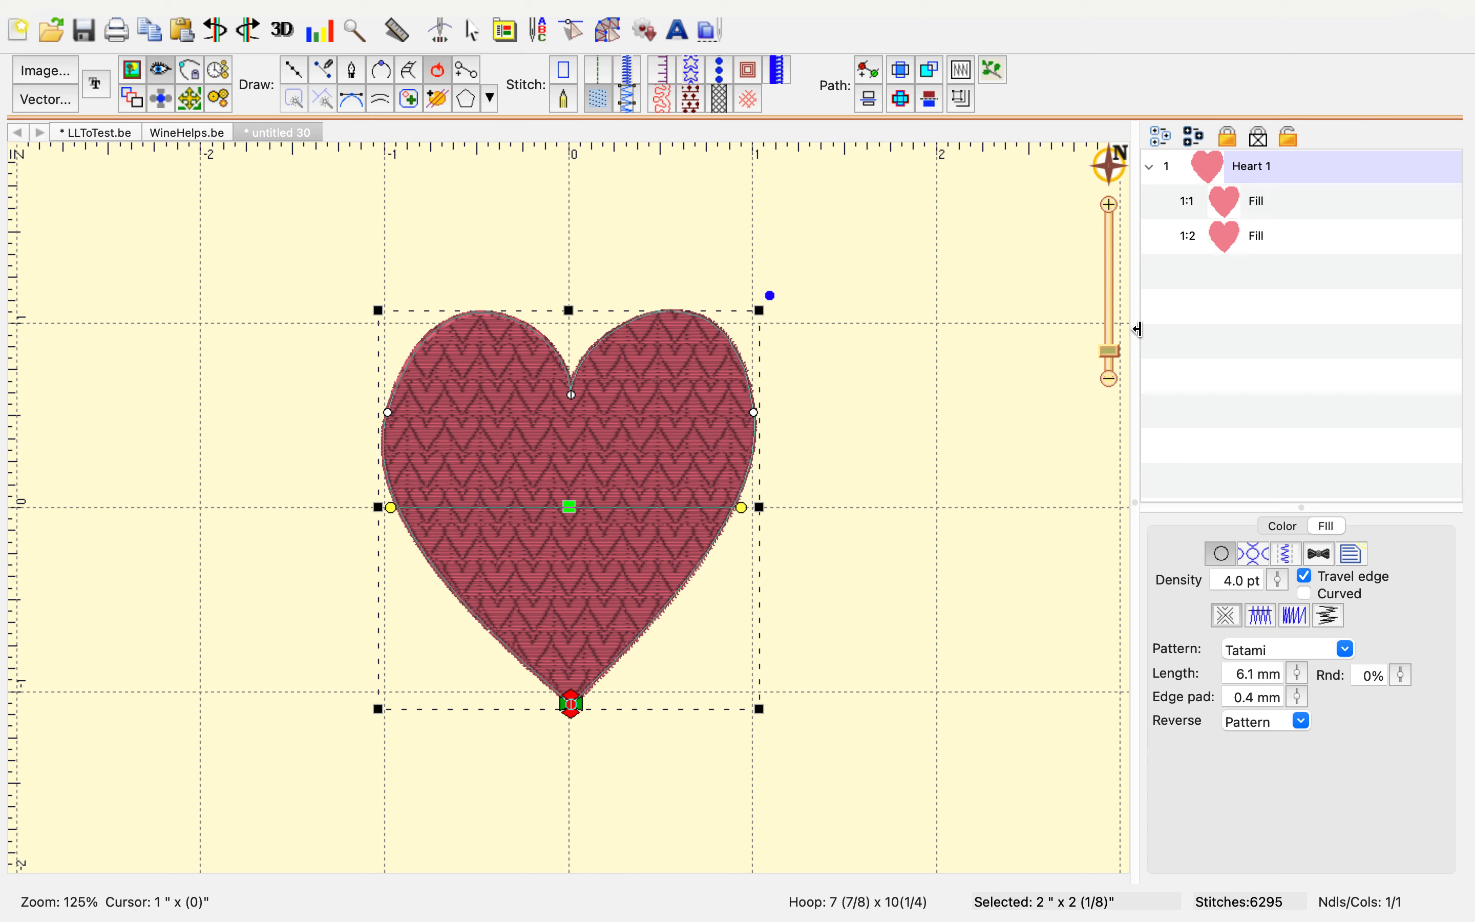
pyautogui.doubleClick(1279, 249)
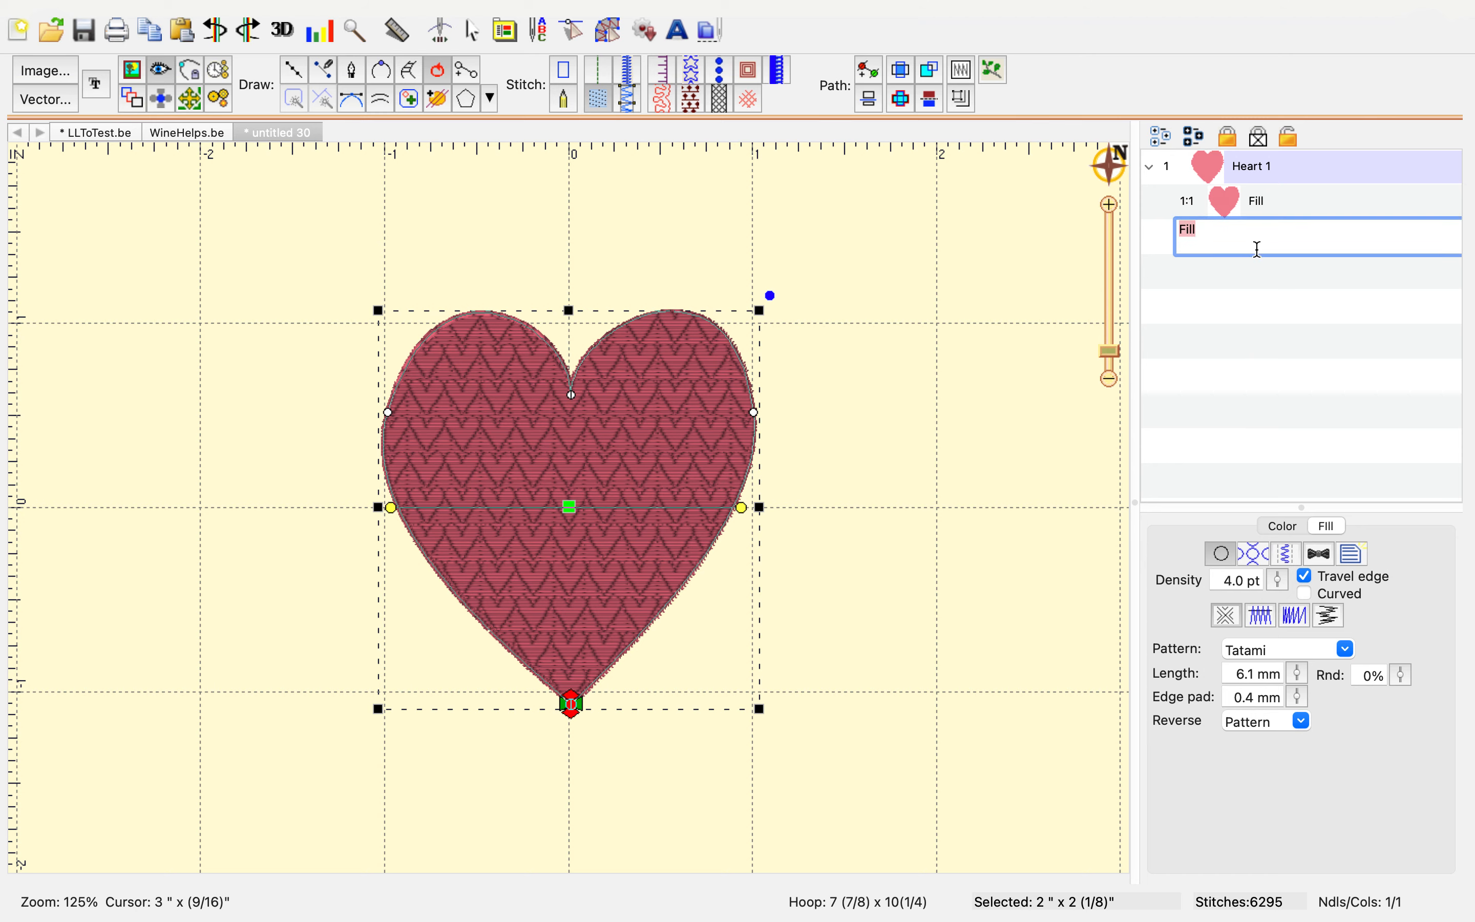
pyautogui.click(1154, 249)
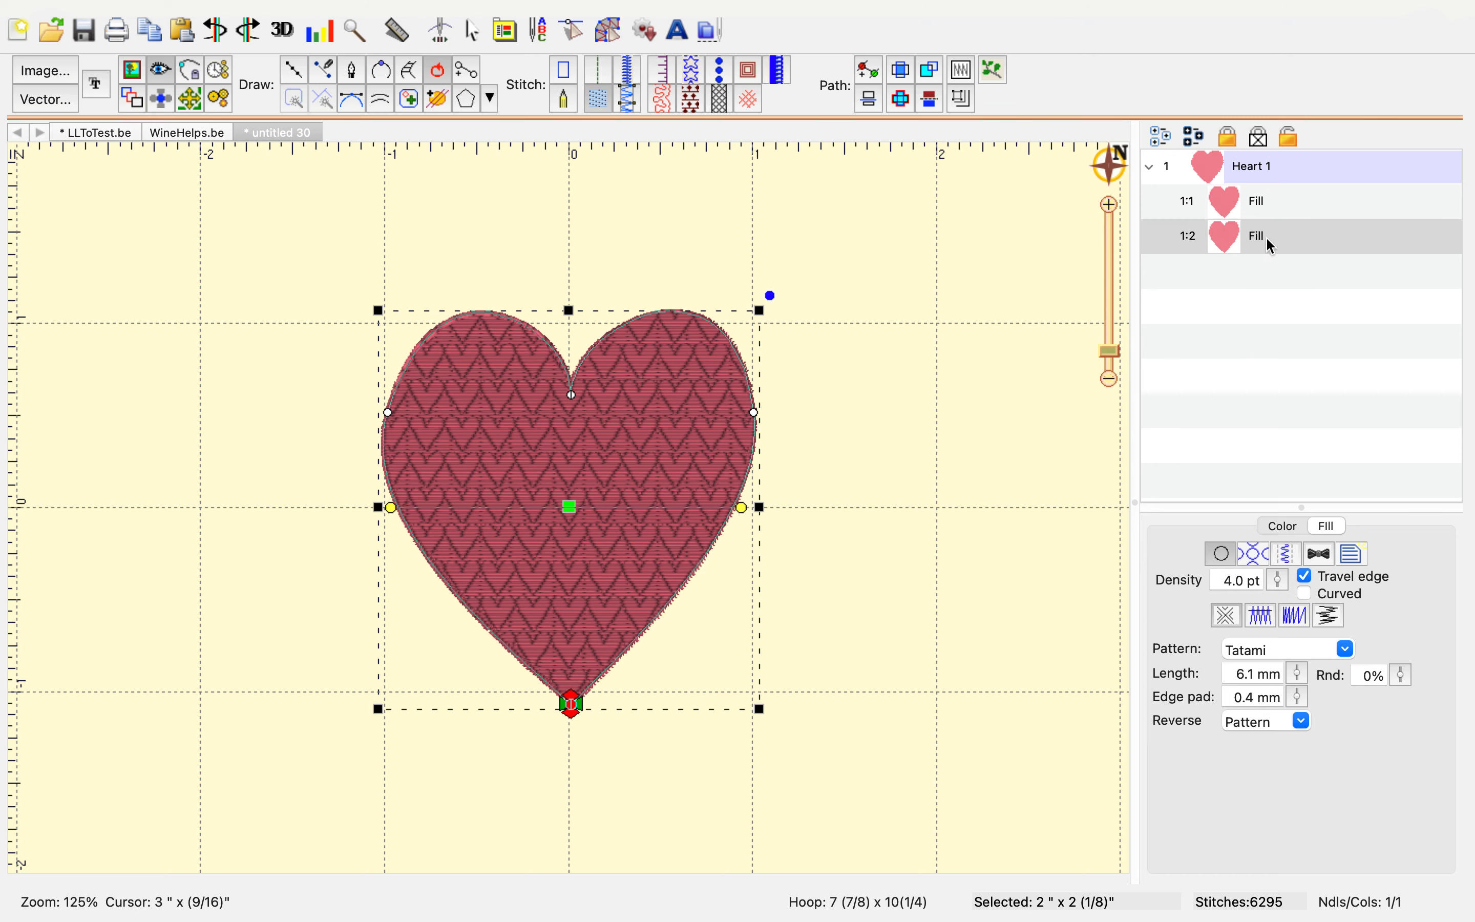
# Convert the duplicate into a satin border and set its width to 2.5 mm
pyautogui.click(630, 71)
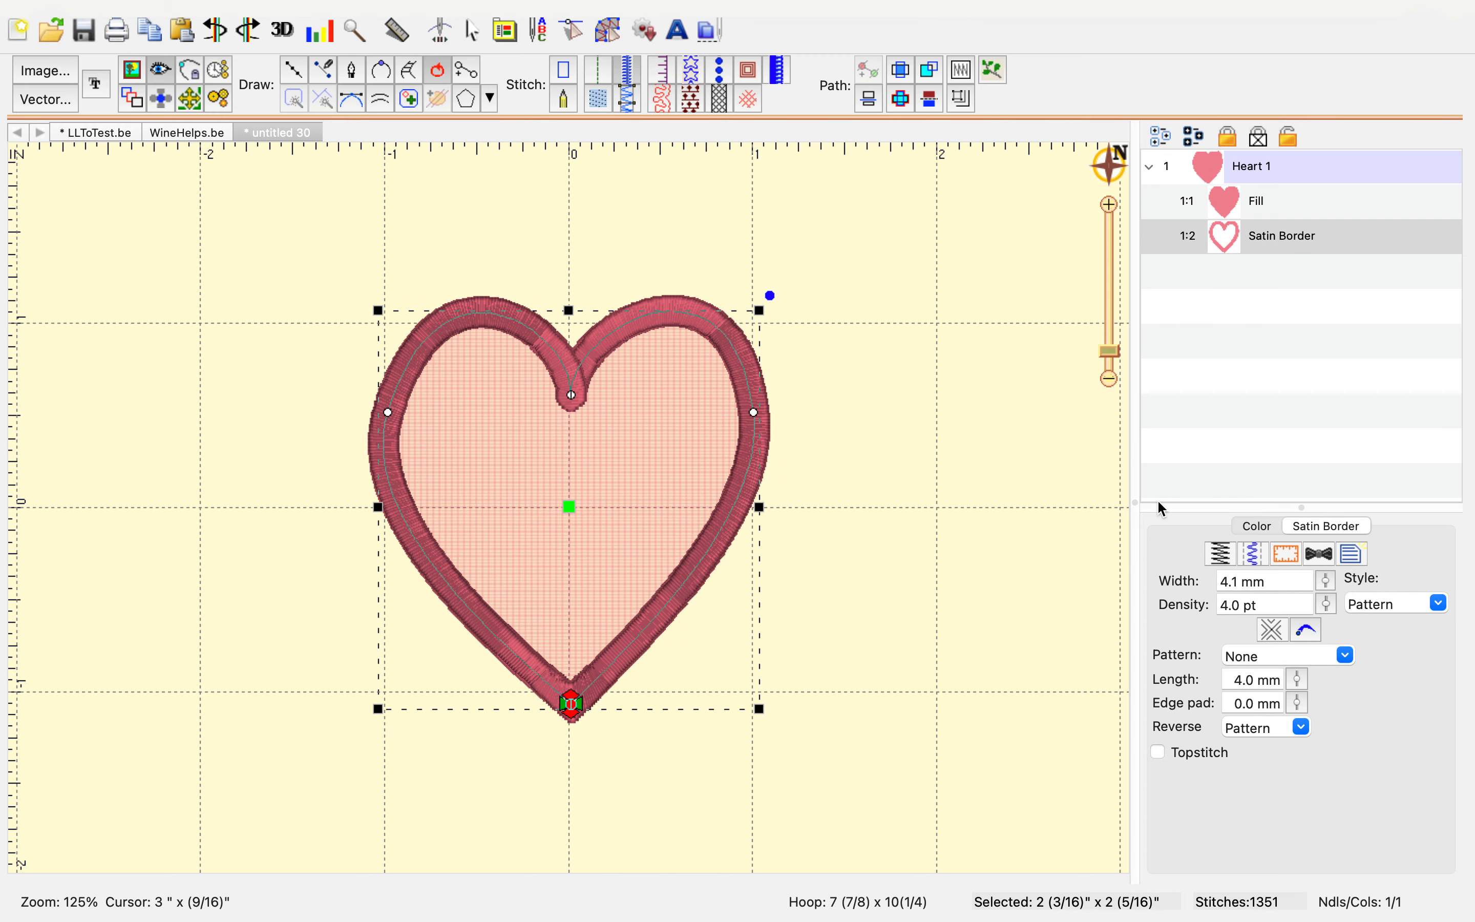
pyautogui.click(1327, 581)
pyautogui.moveTo(1331, 587); pyautogui.dragTo(1331, 637)
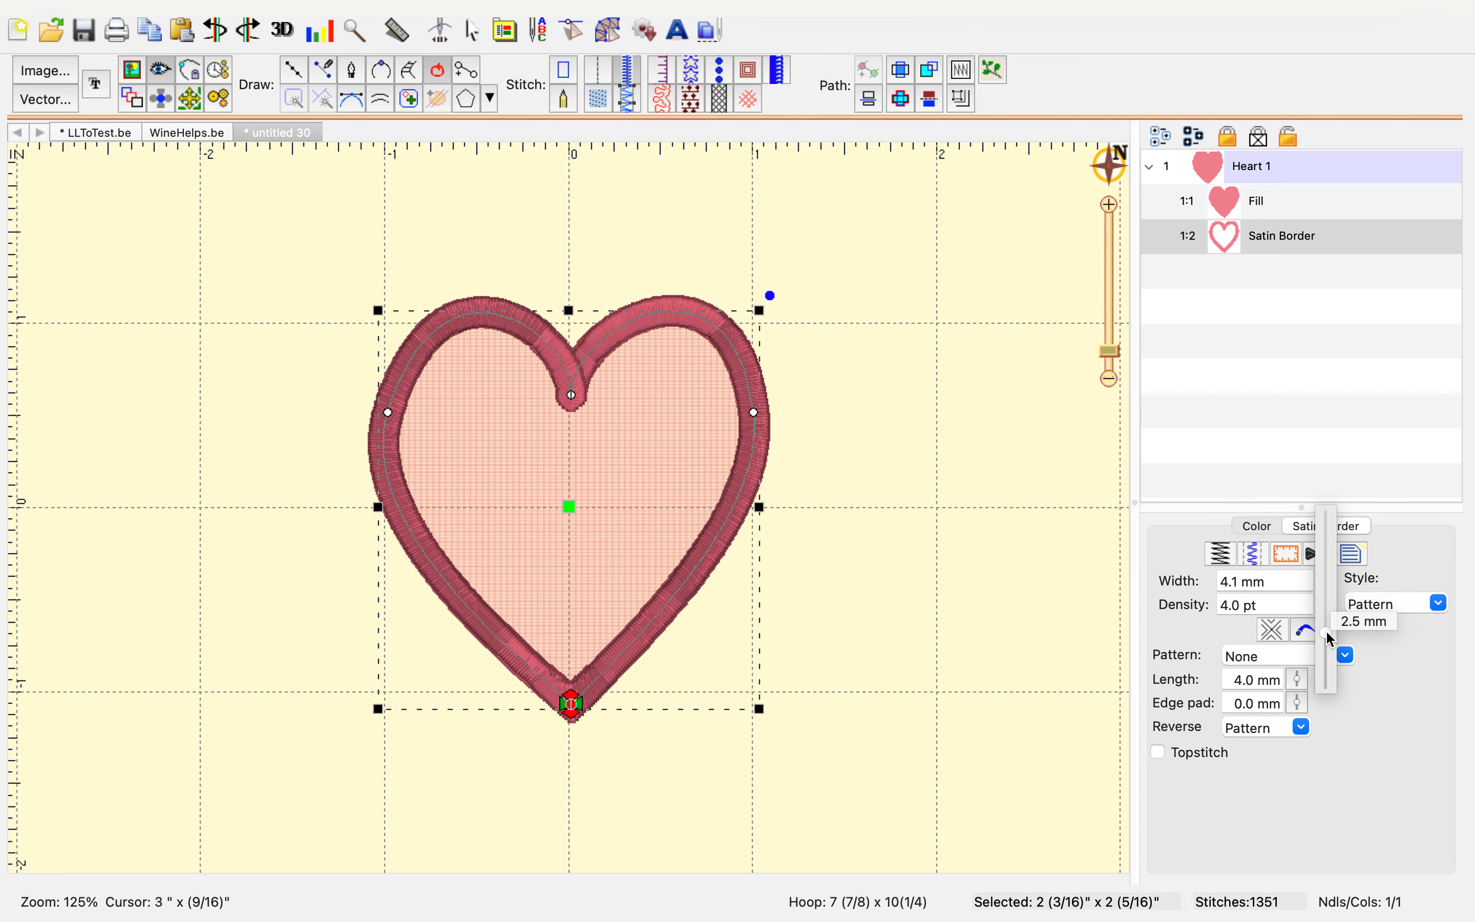
# Set the satin border's thread colour to Sulky Rayon 1545 Purple Accent
pyautogui.click(1255, 527)
pyautogui.click(1215, 615)
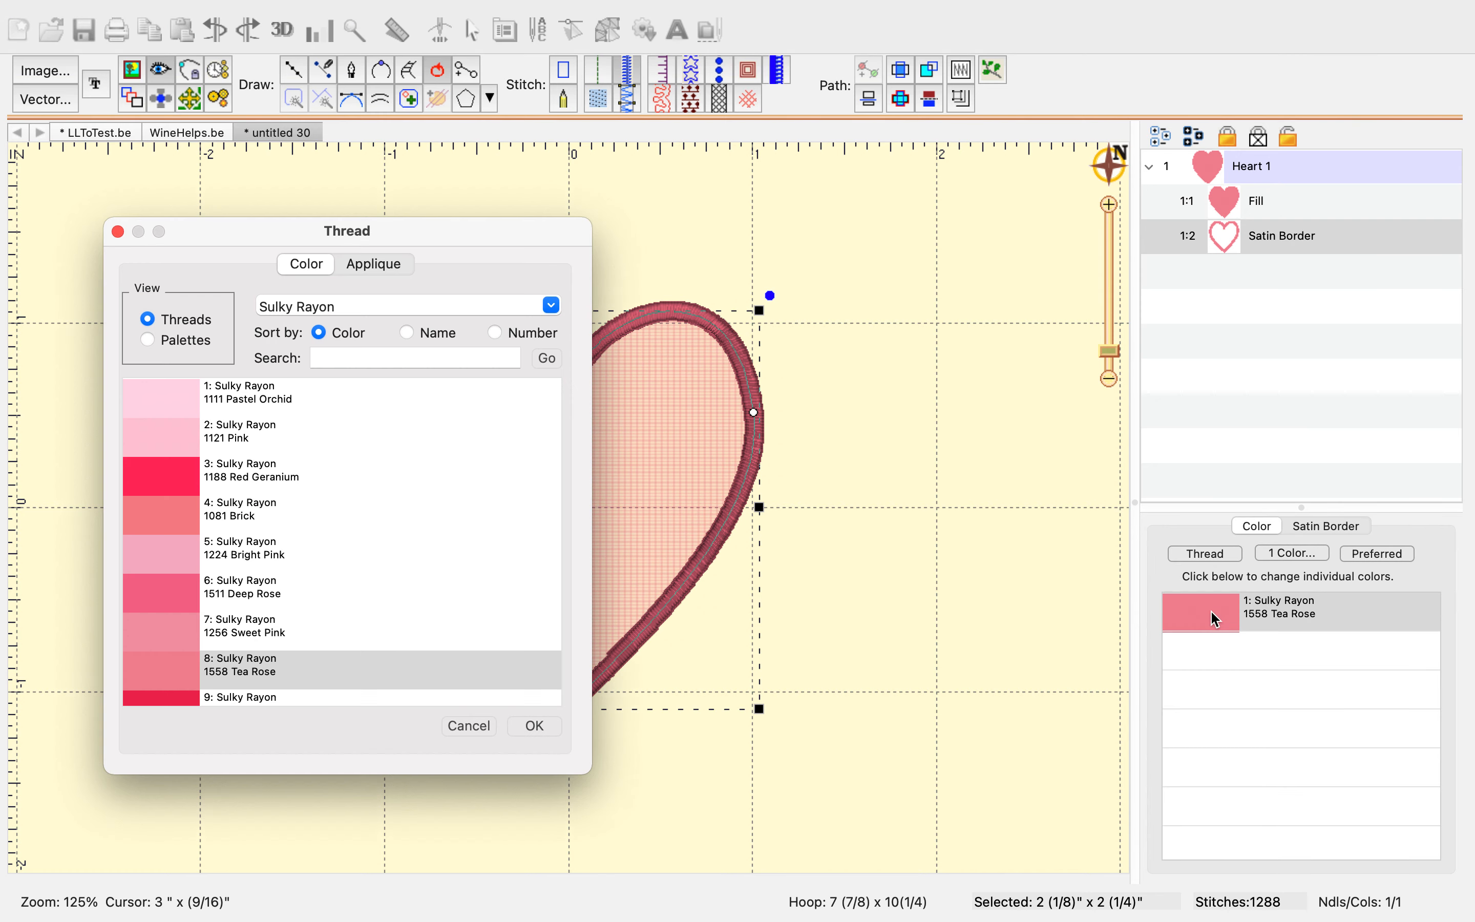
pyautogui.click(496, 334)
pyautogui.scroll(3, 238, 495)
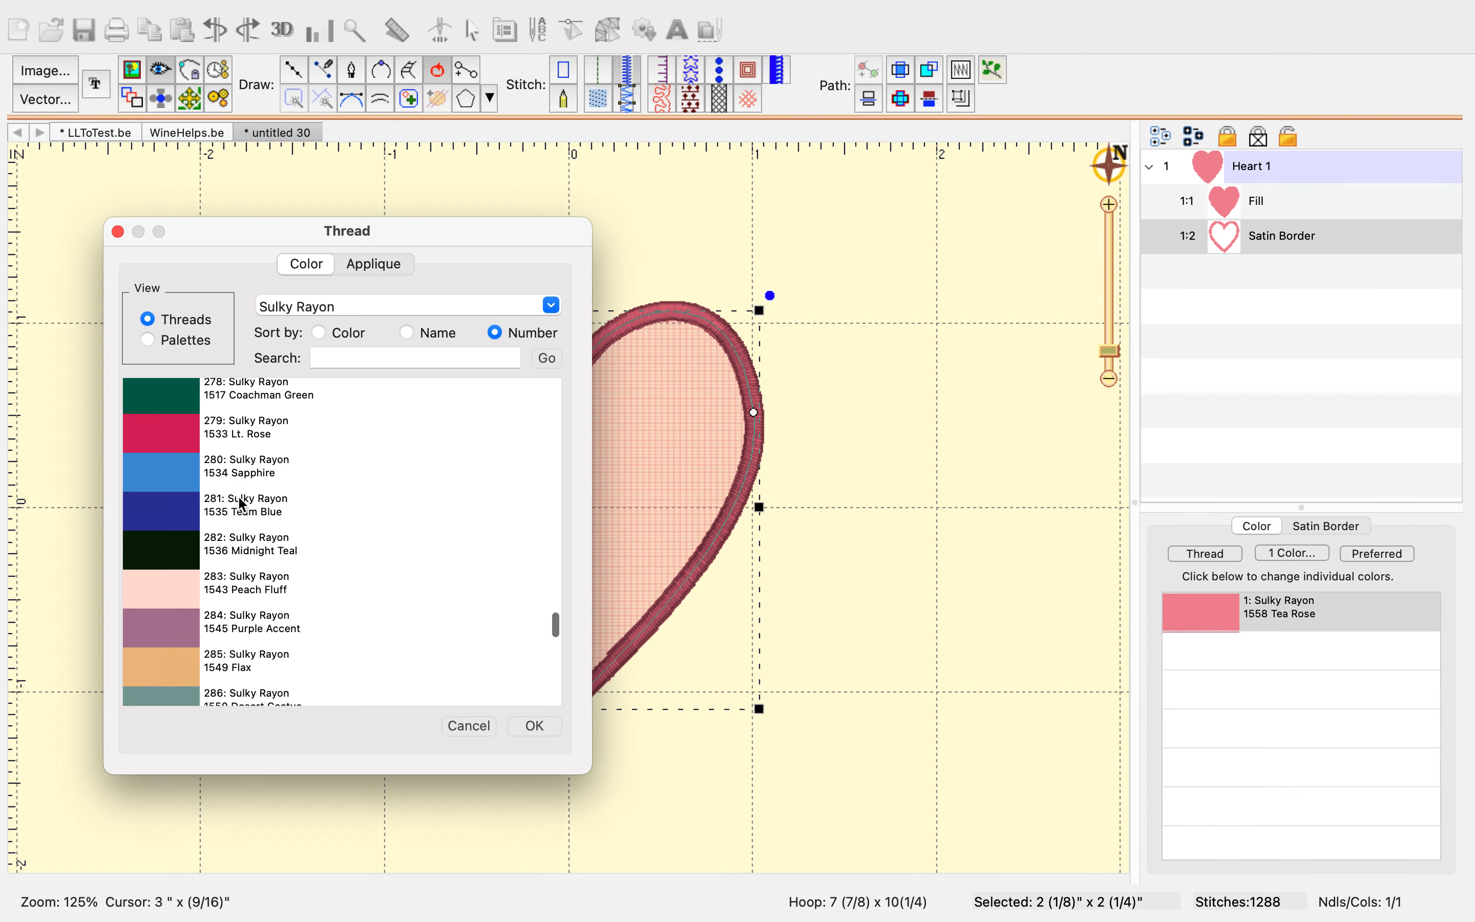
pyautogui.click(176, 608)
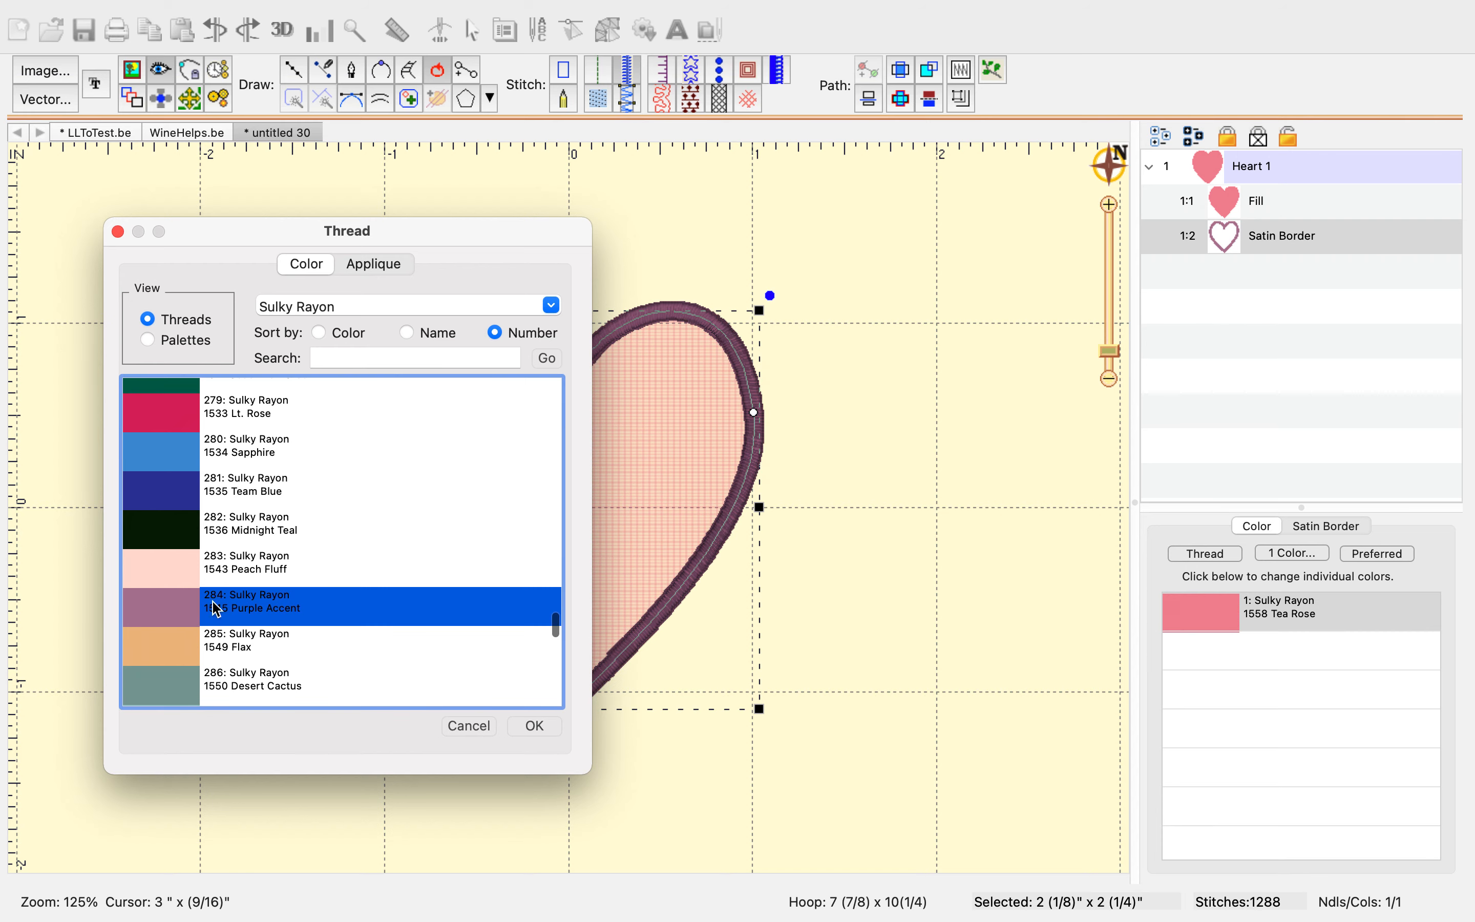
pyautogui.click(546, 722)
pyautogui.click(988, 573)
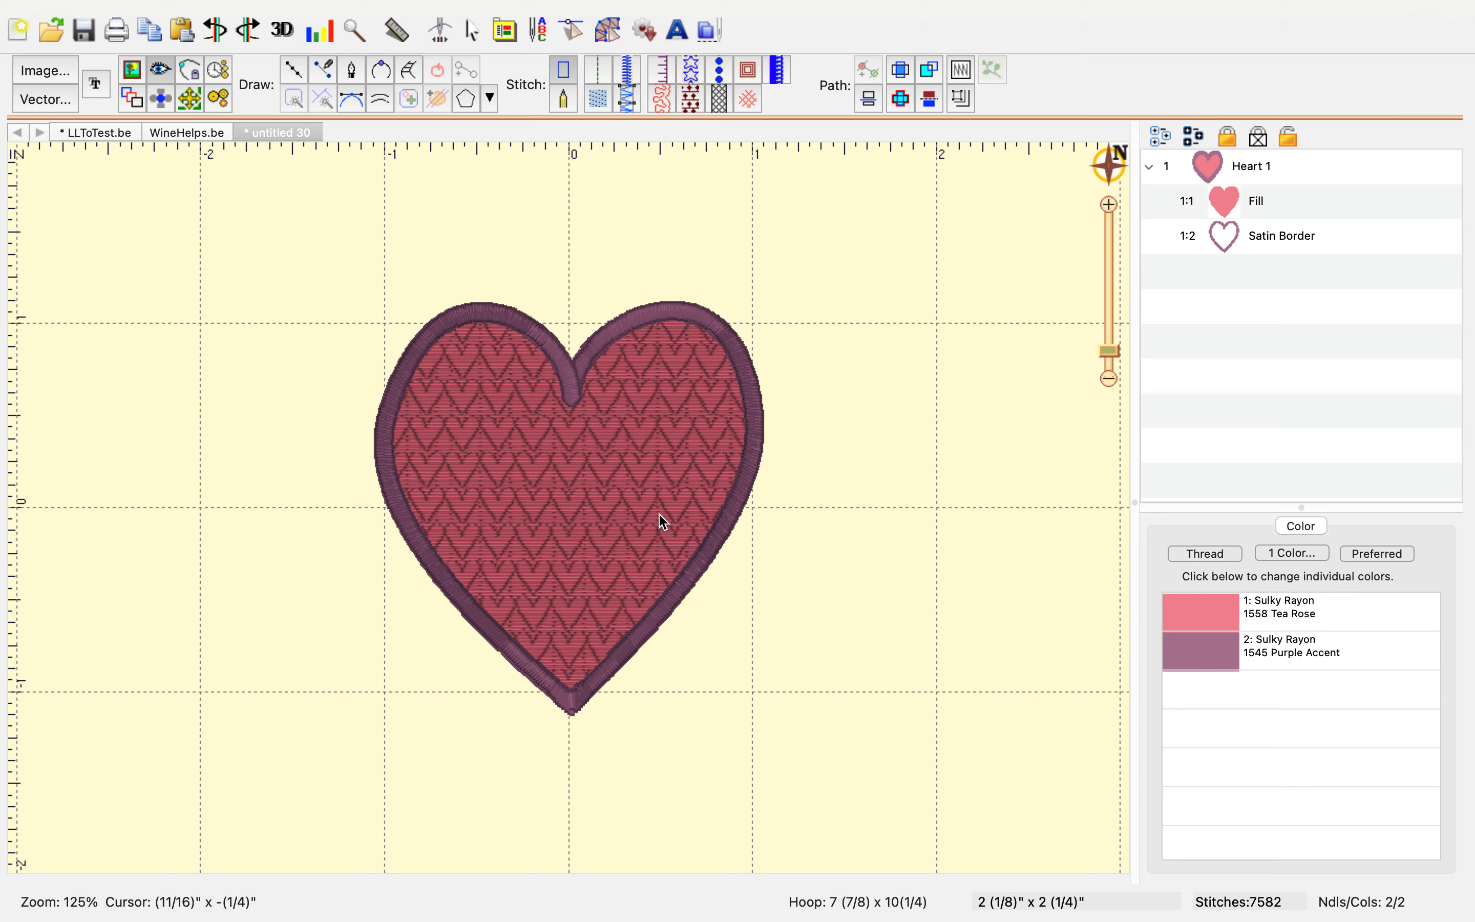
pyautogui.click(570, 516)
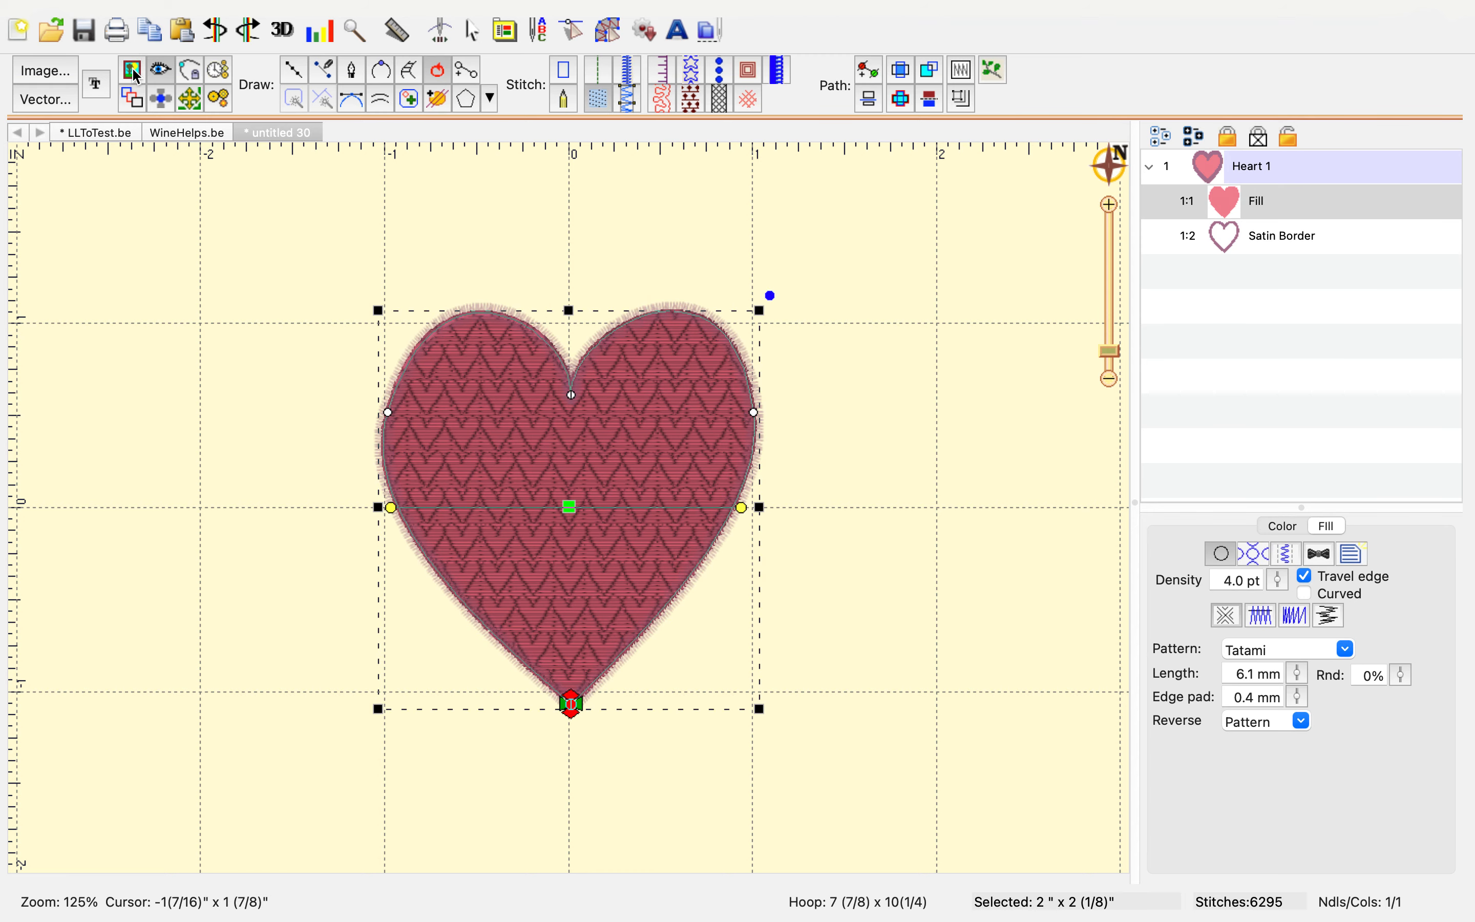
pyautogui.click(176, 11)
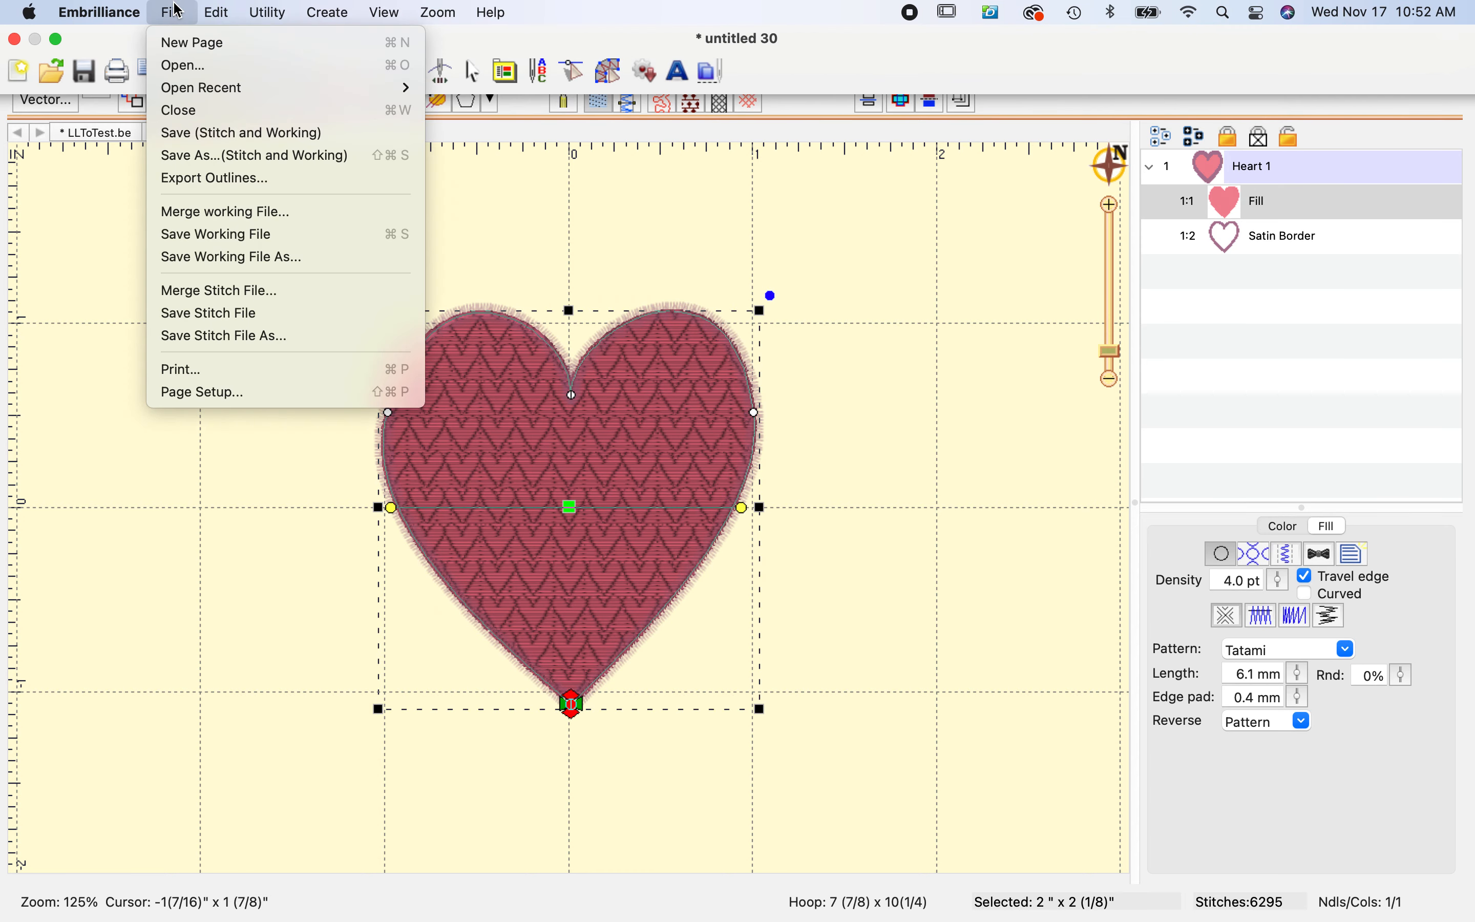
pyautogui.moveTo(220, 11)
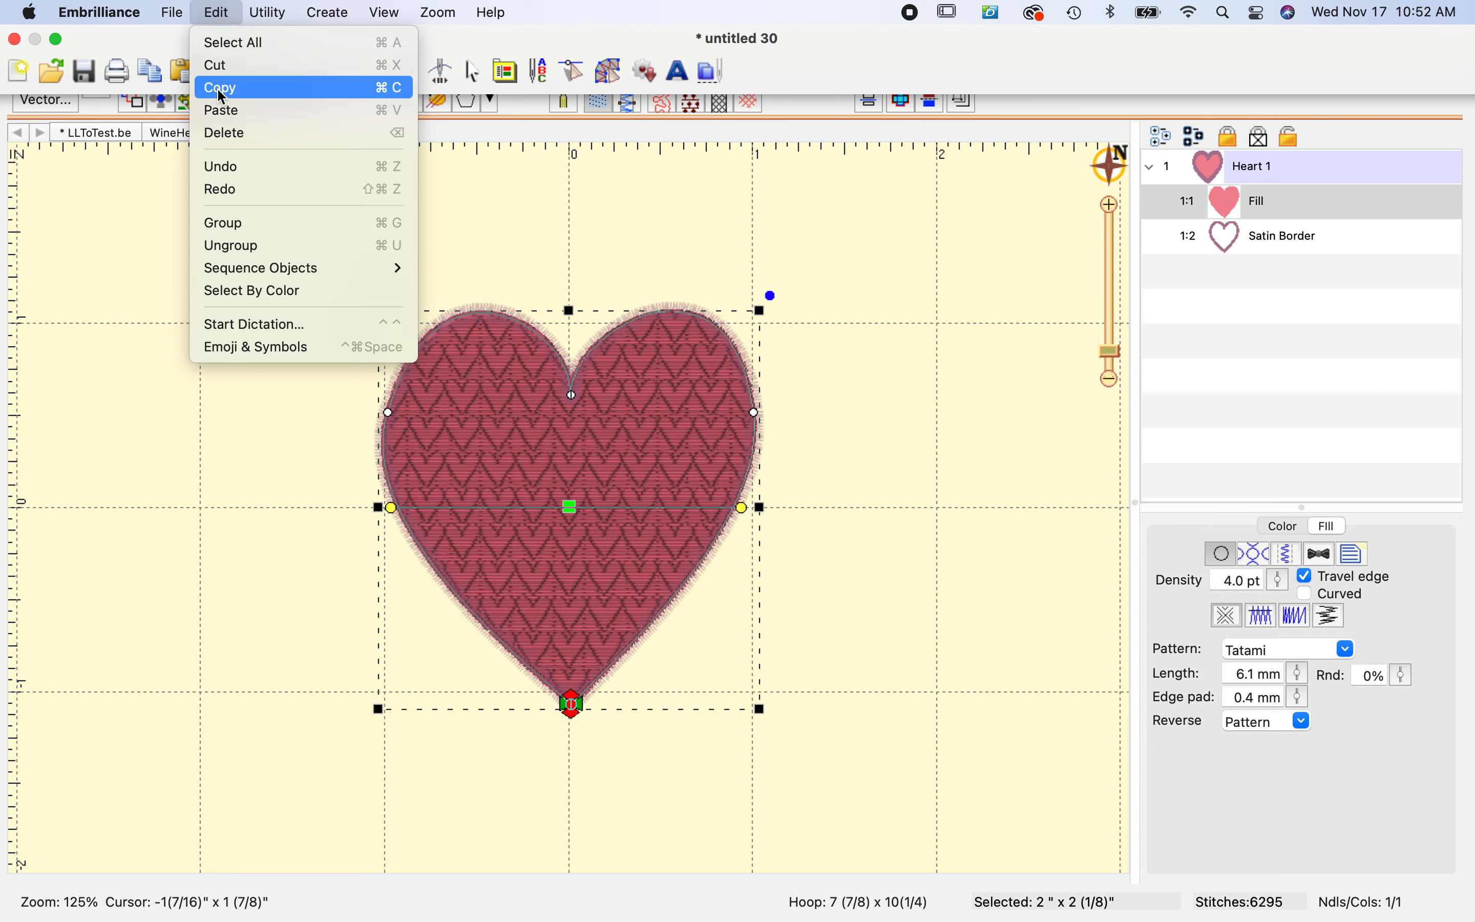
pyautogui.click(222, 97)
pyautogui.click(217, 13)
pyautogui.click(226, 111)
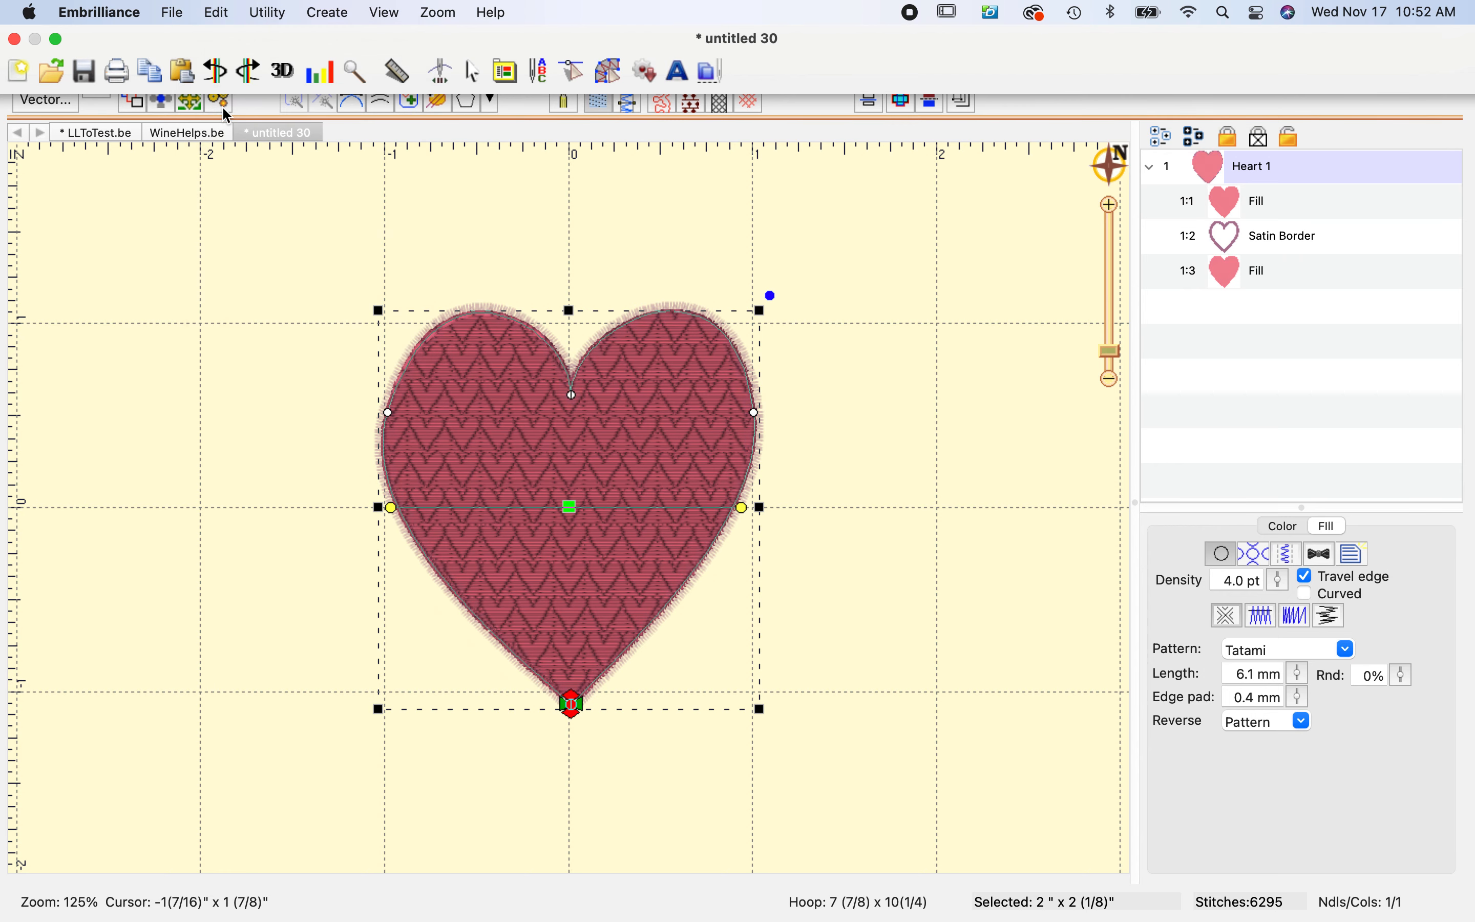
pyautogui.doubleClick(1278, 267)
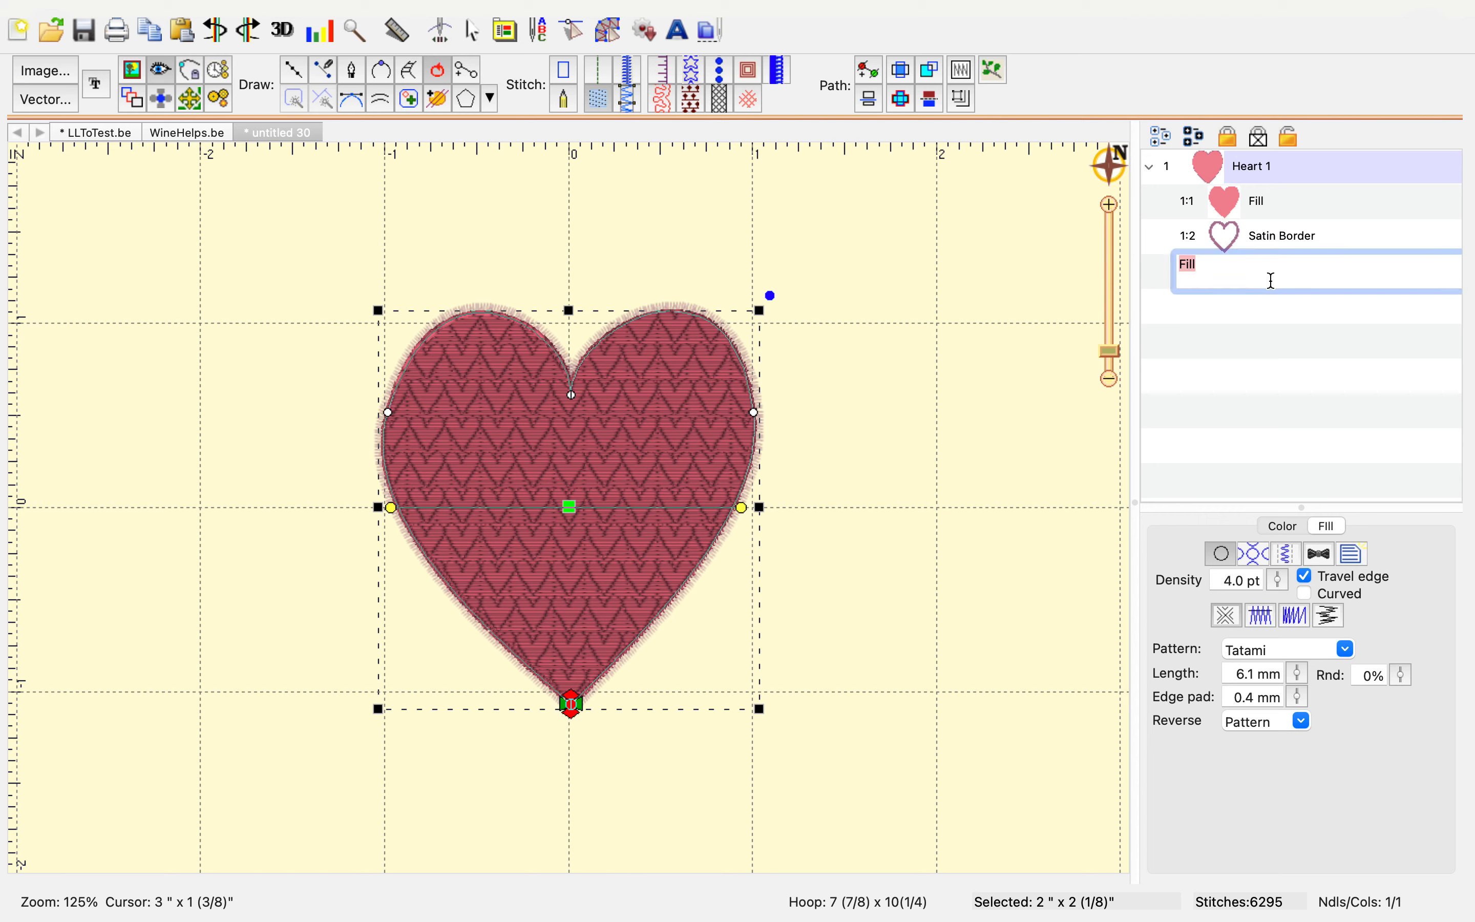
pyautogui.click(1151, 272)
pyautogui.press('Delete')
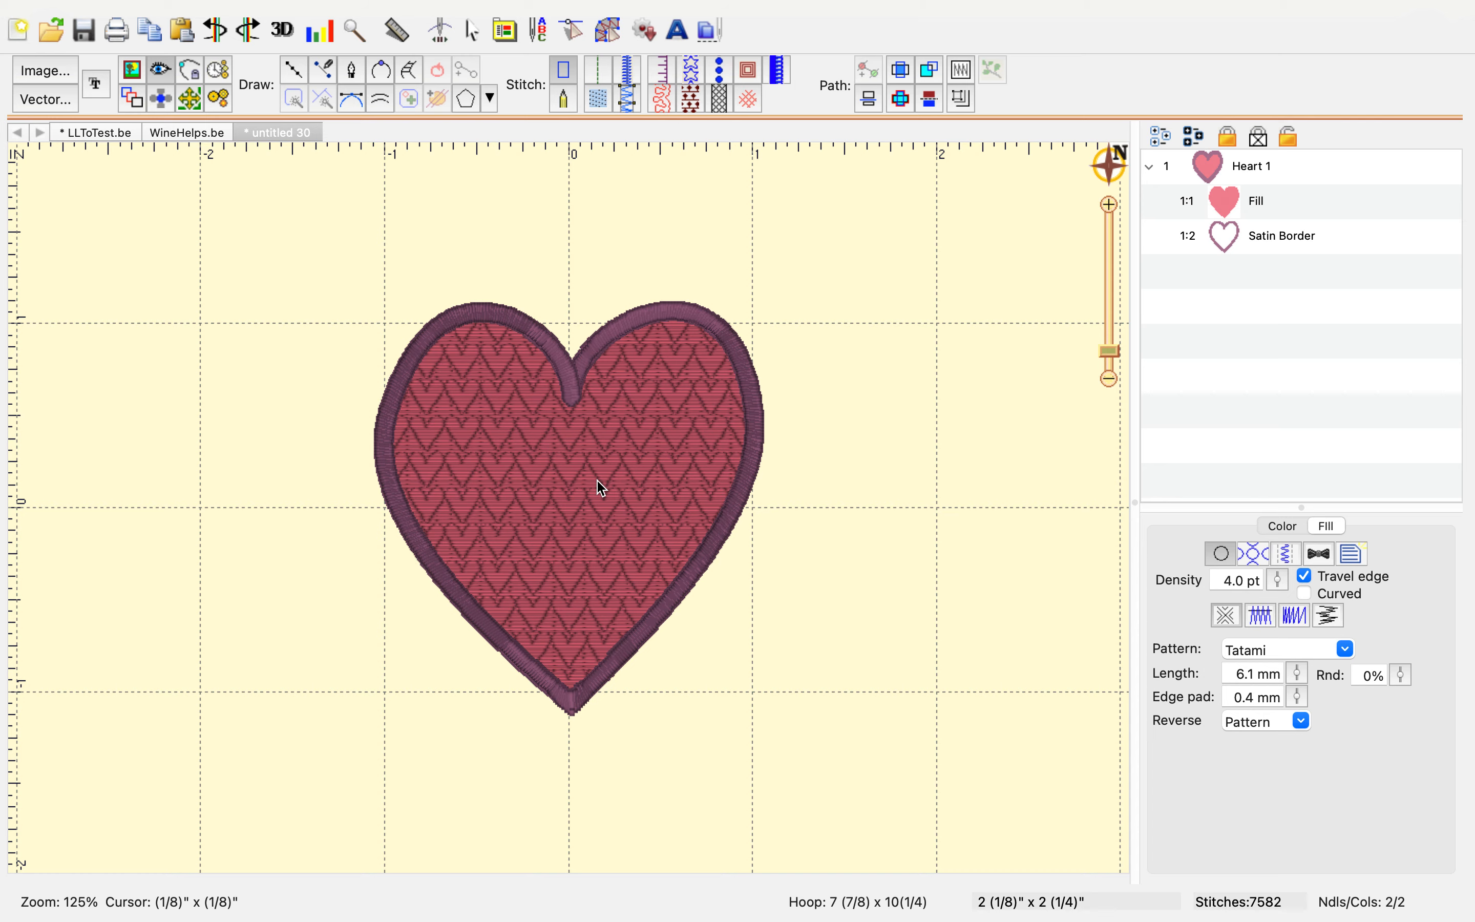
# Start saving the design and create a new folder named heart inside the Be files folder
pyautogui.press('super+s')
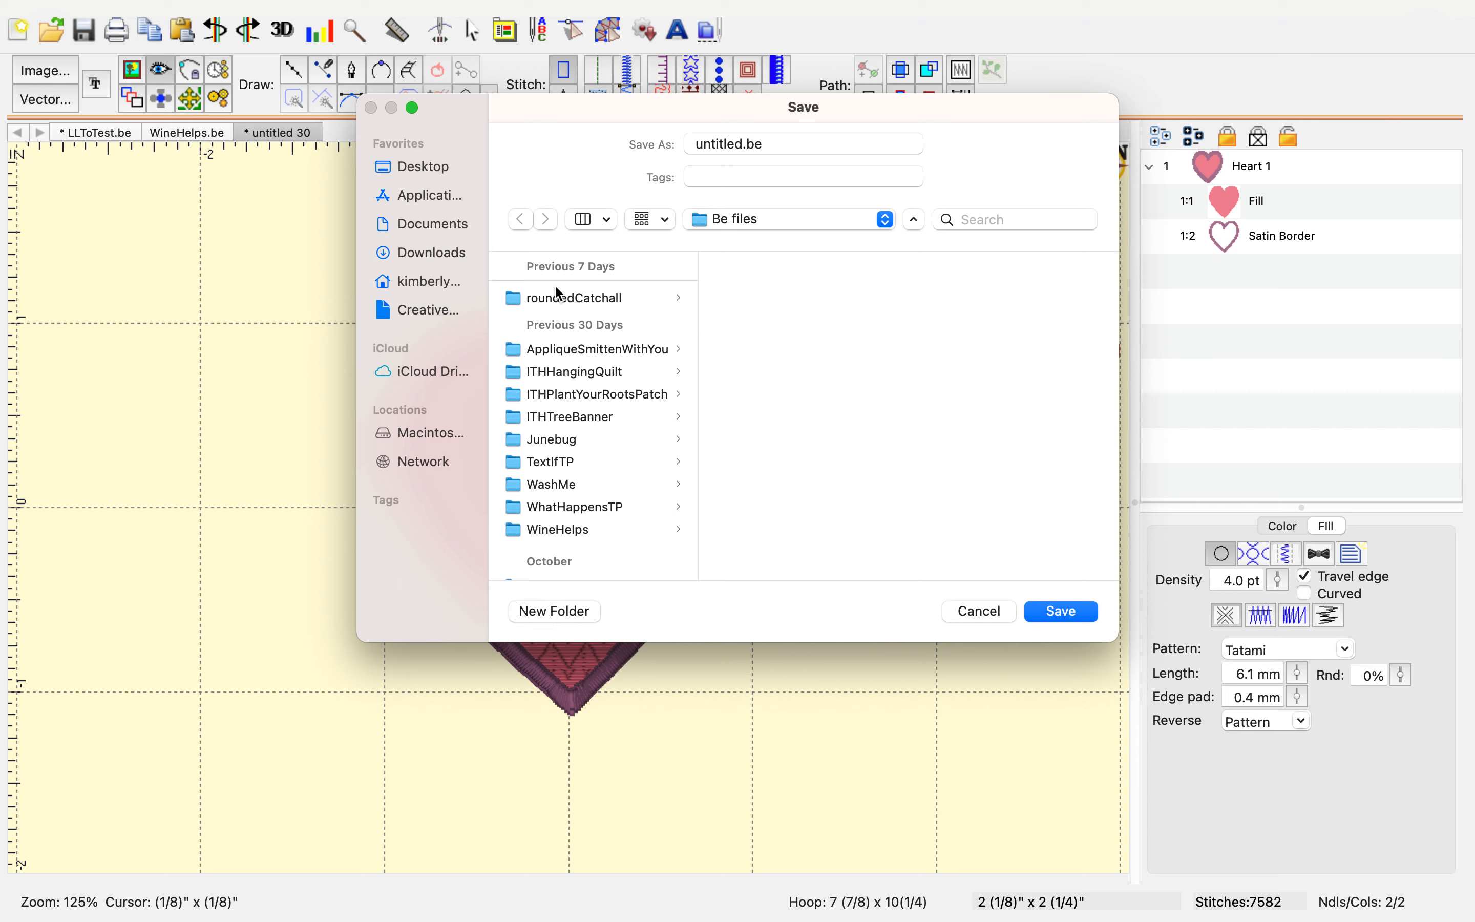
pyautogui.click(589, 350)
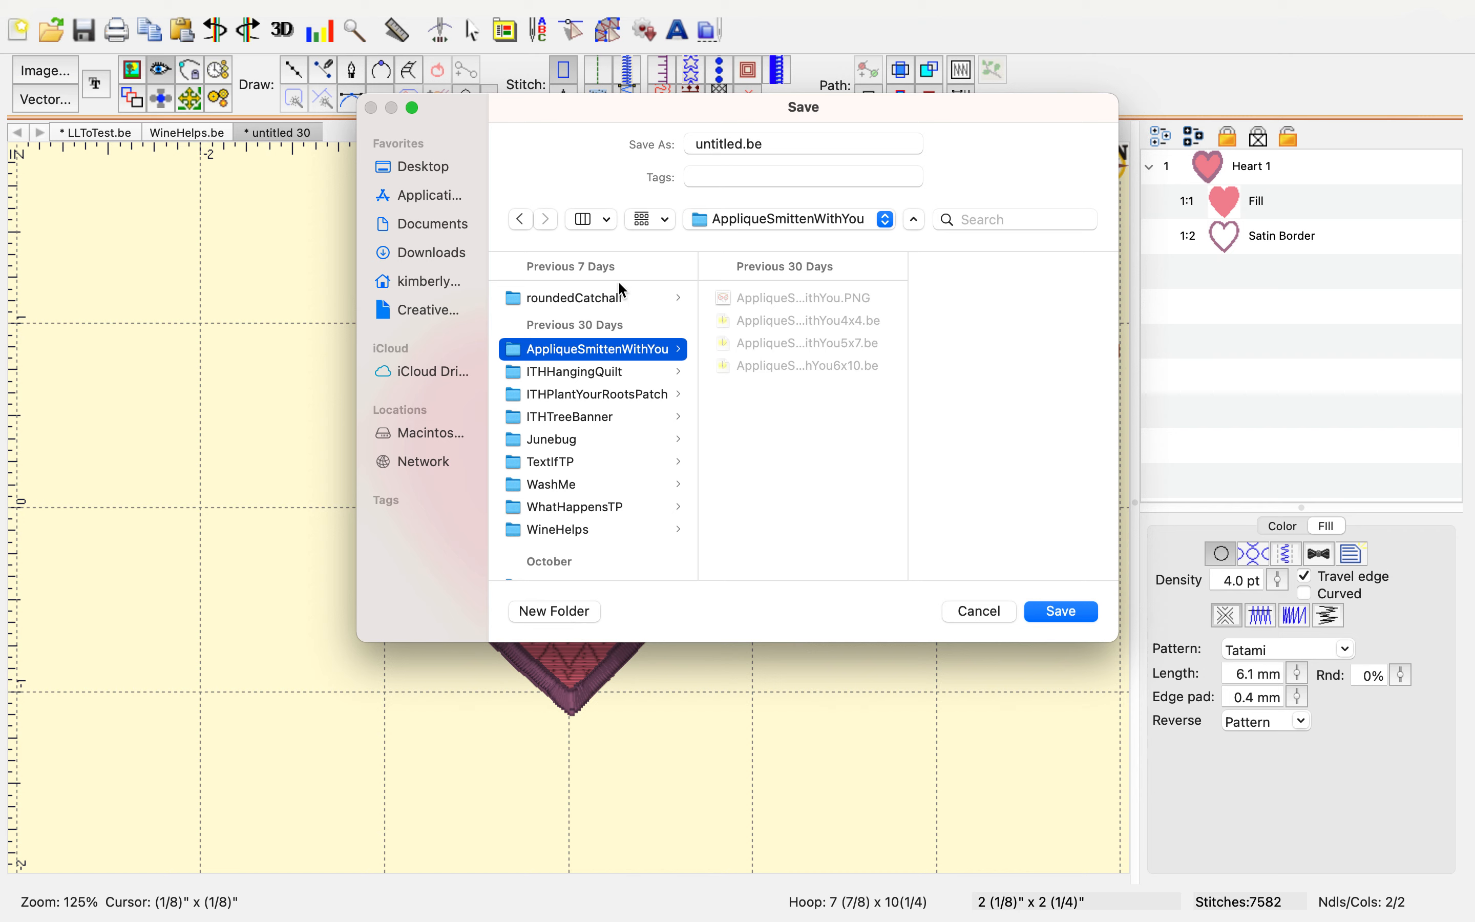
pyautogui.click(887, 221)
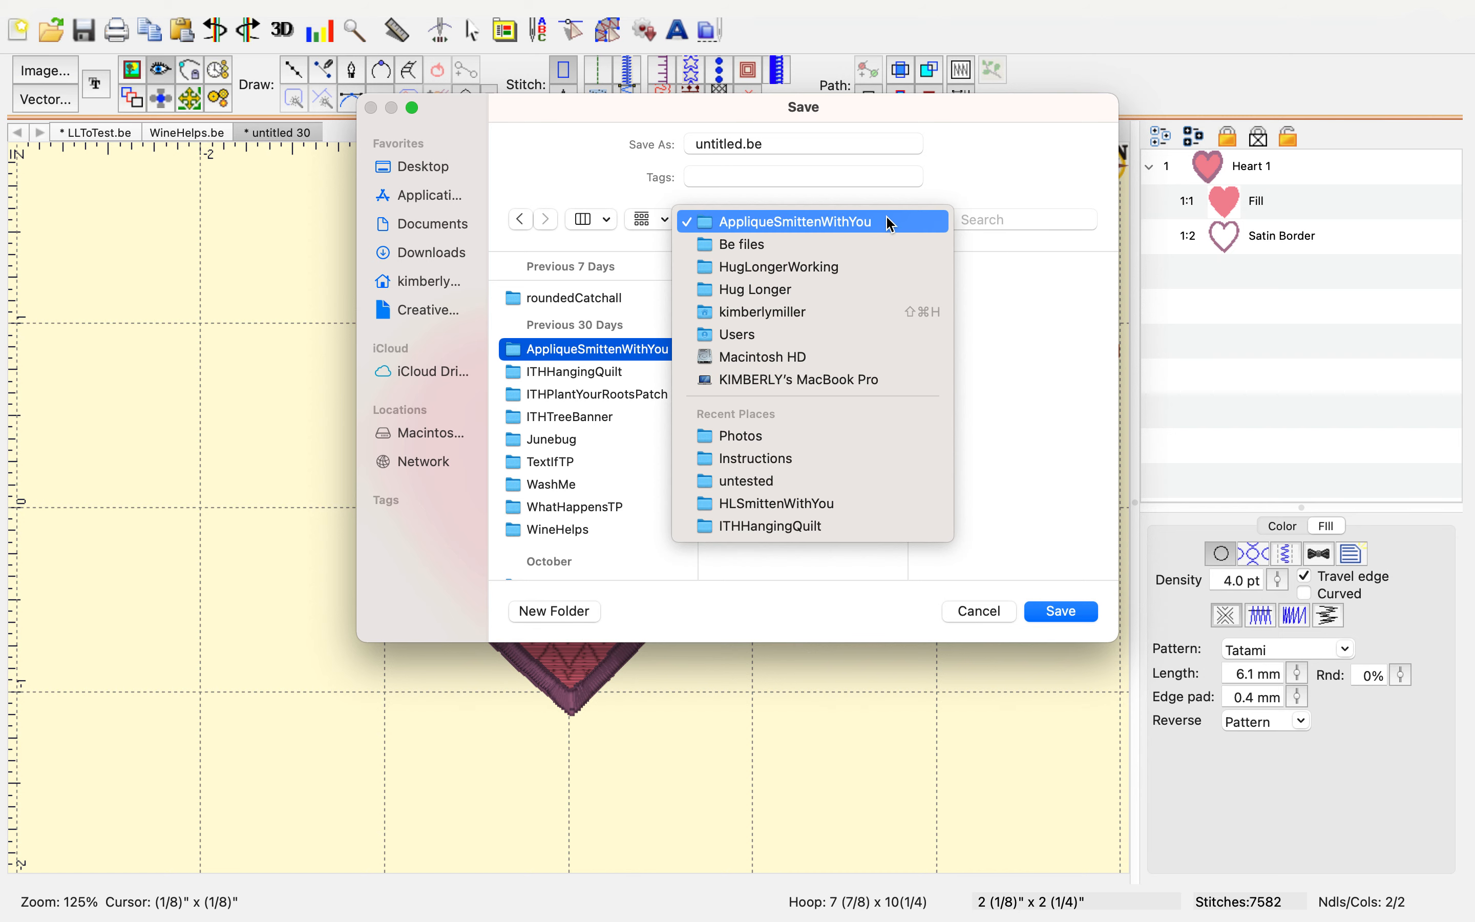
pyautogui.click(833, 241)
pyautogui.click(559, 609)
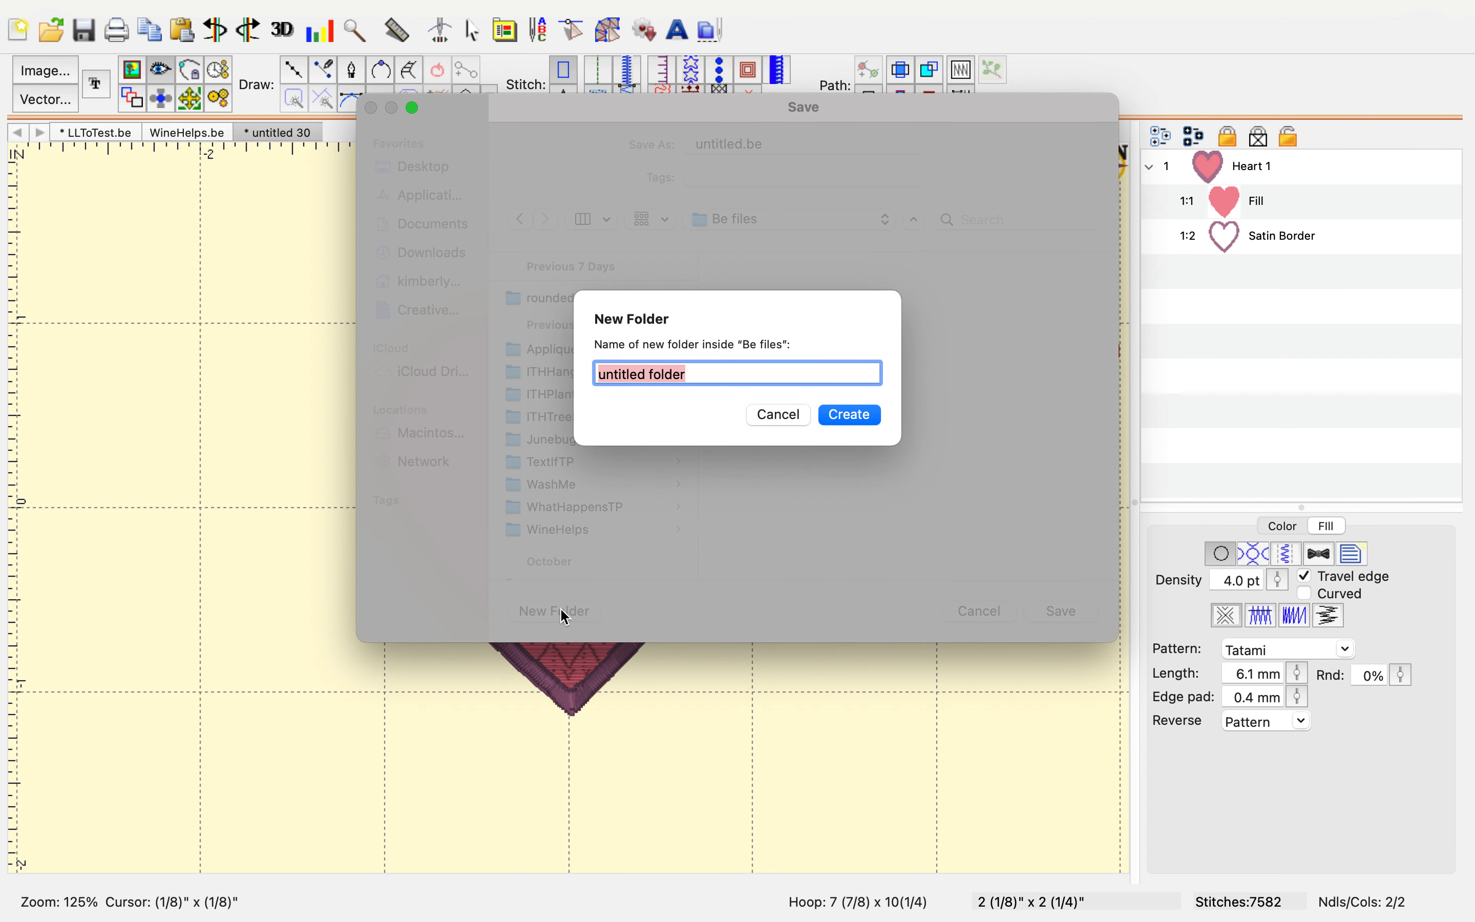
pyautogui.write('heart')
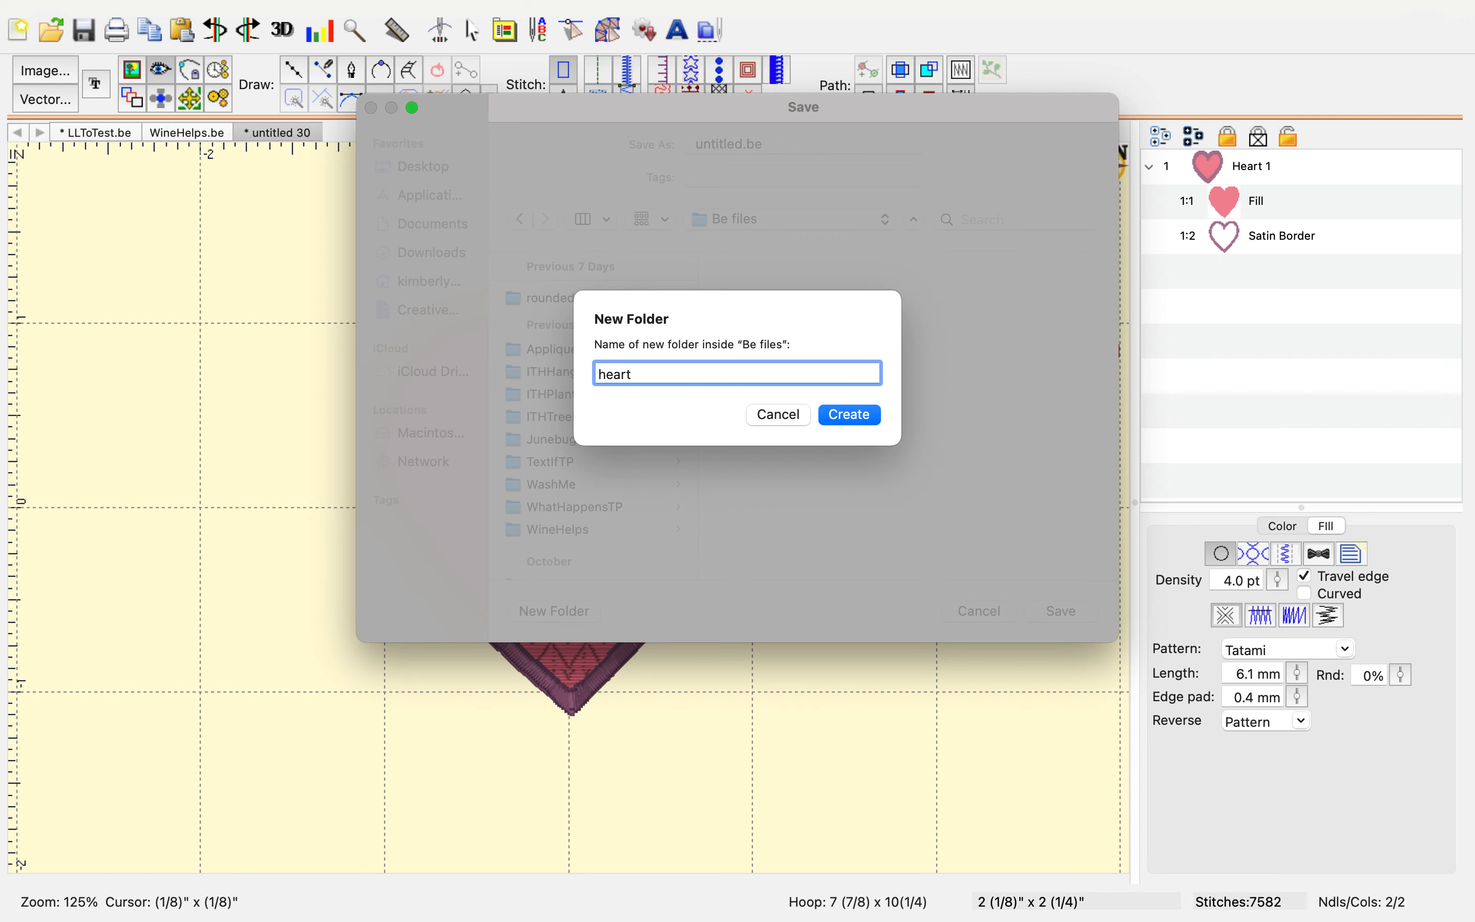
pyautogui.press('Return')
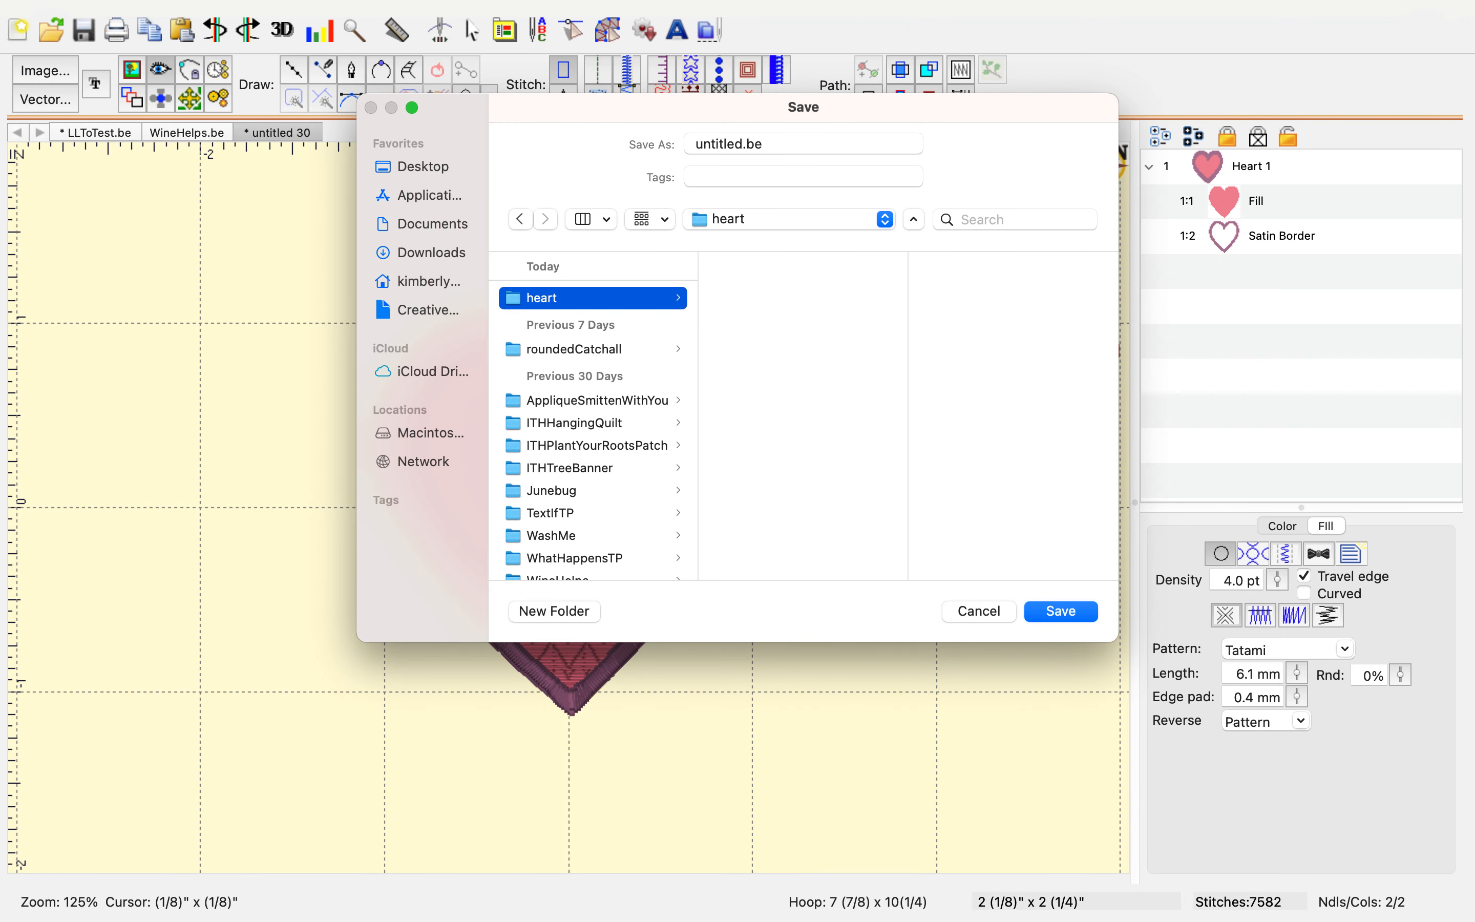
# Save the design as heart in the new heart folder
pyautogui.doubleClick(721, 145)
pyautogui.write('heart')
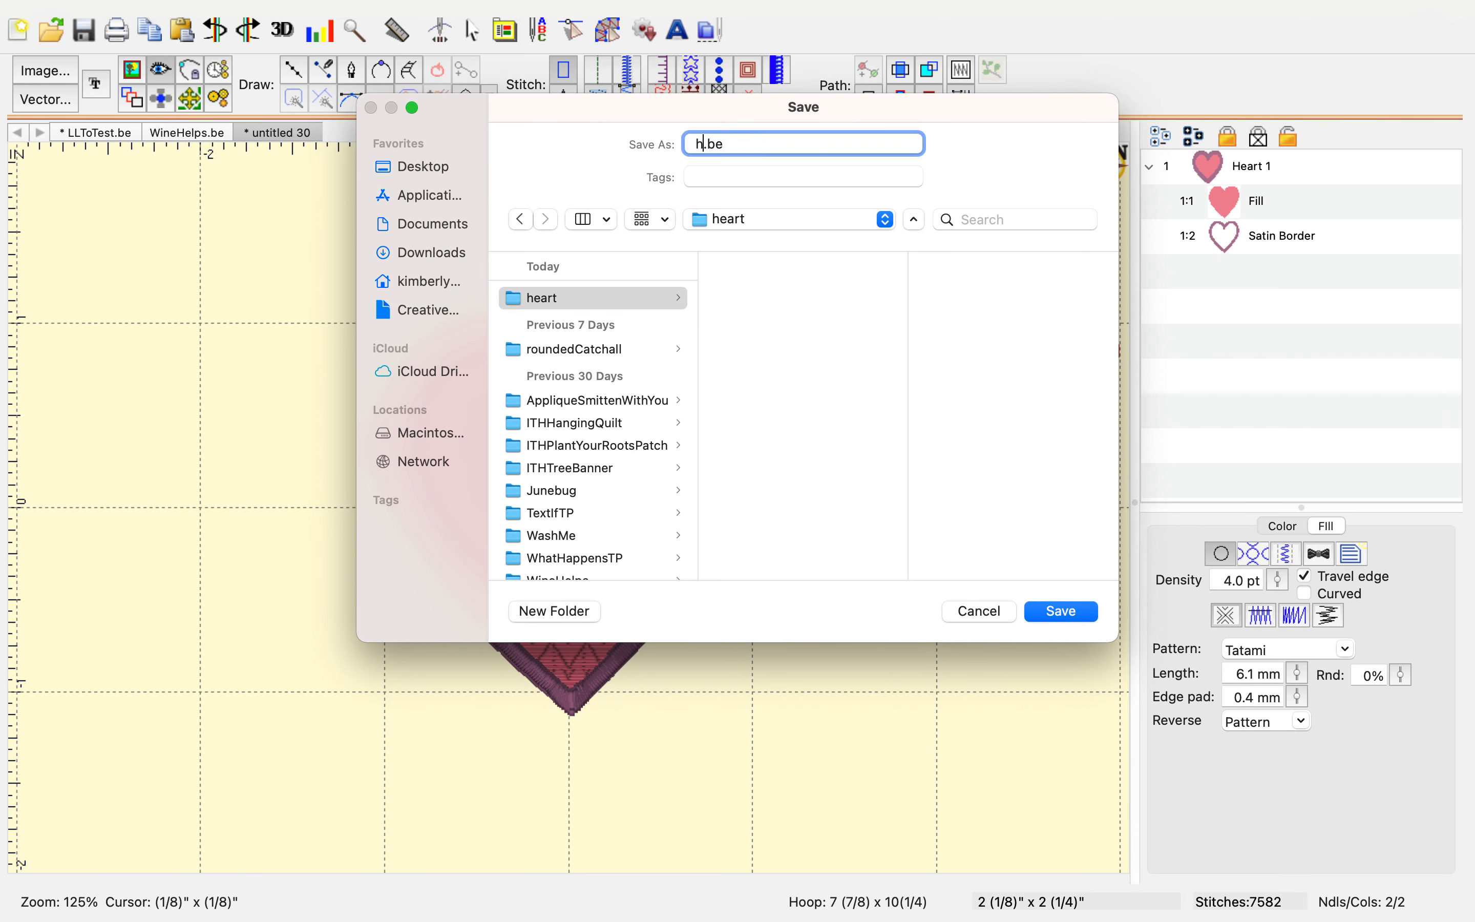
pyautogui.press('Return')
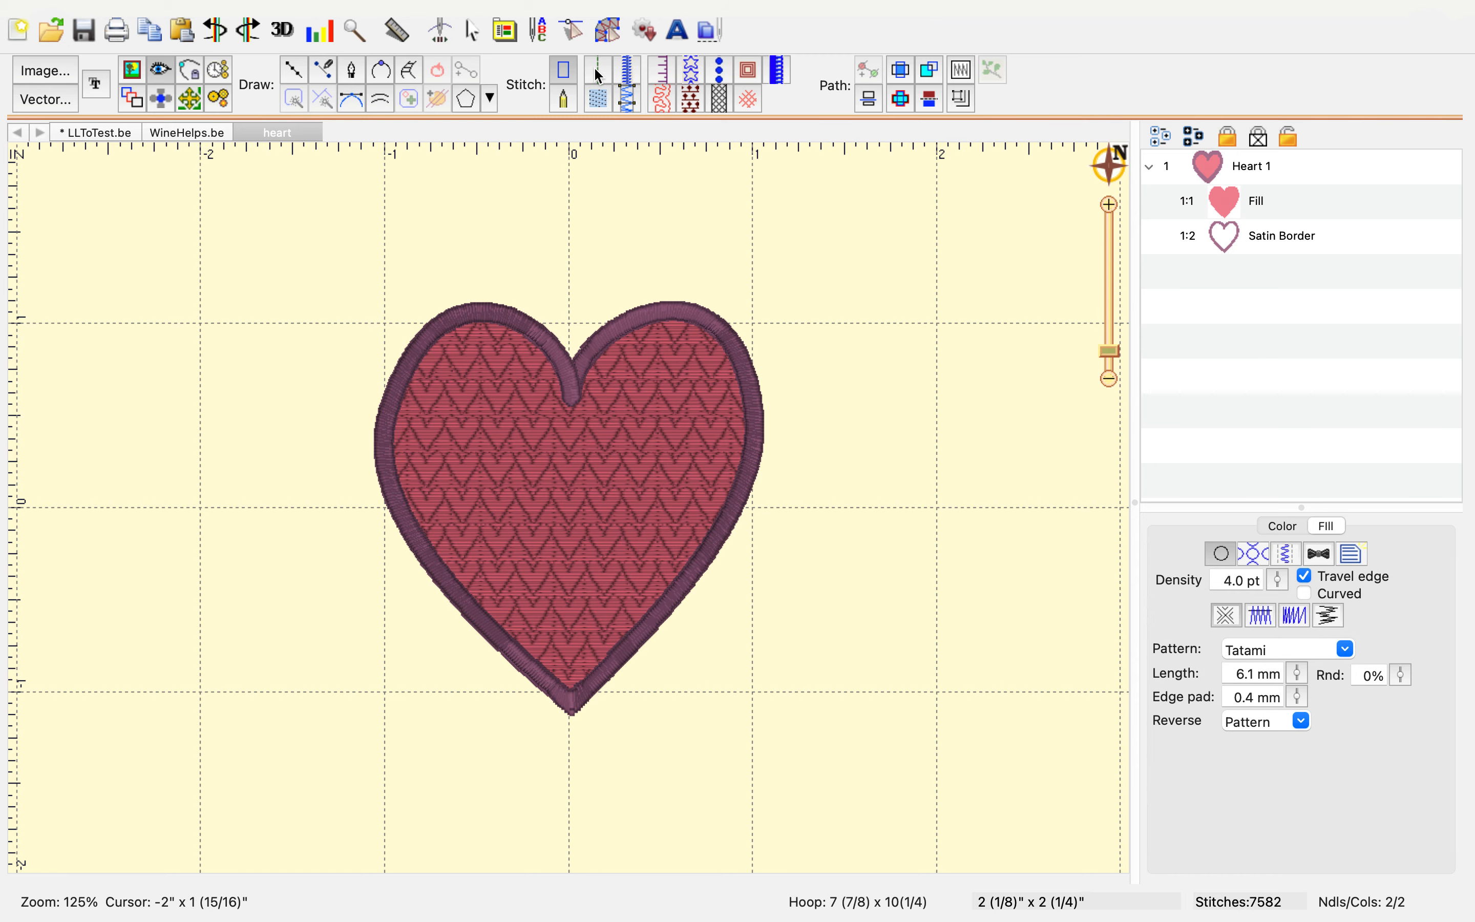
# Draw a horizontal line about 1 1/4" long crossing the heart's left edge and convert it to a satin border
pyautogui.click(296, 76)
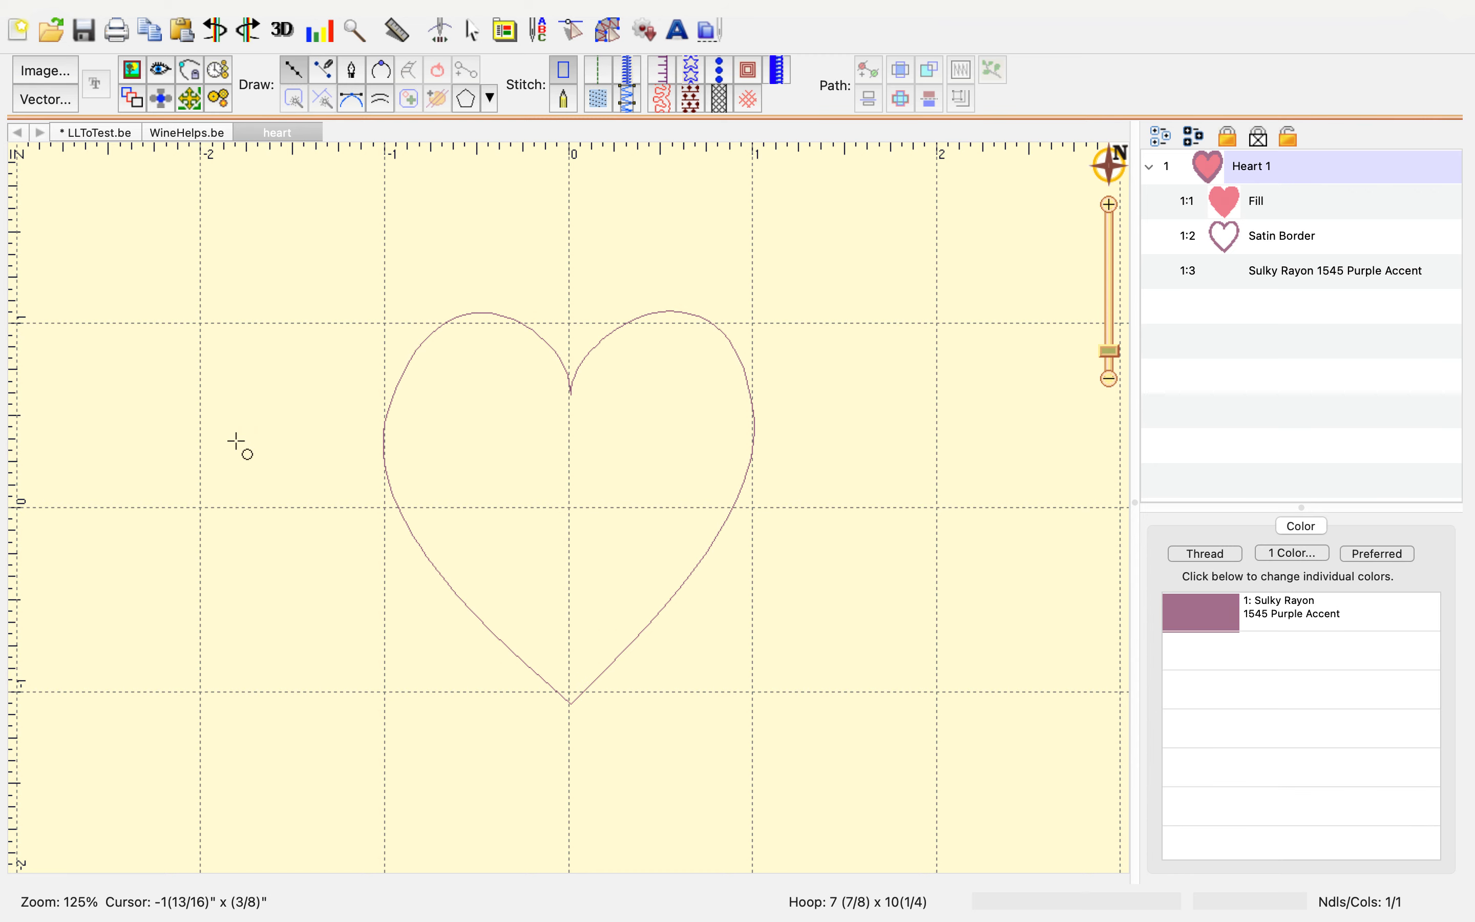
pyautogui.click(236, 440)
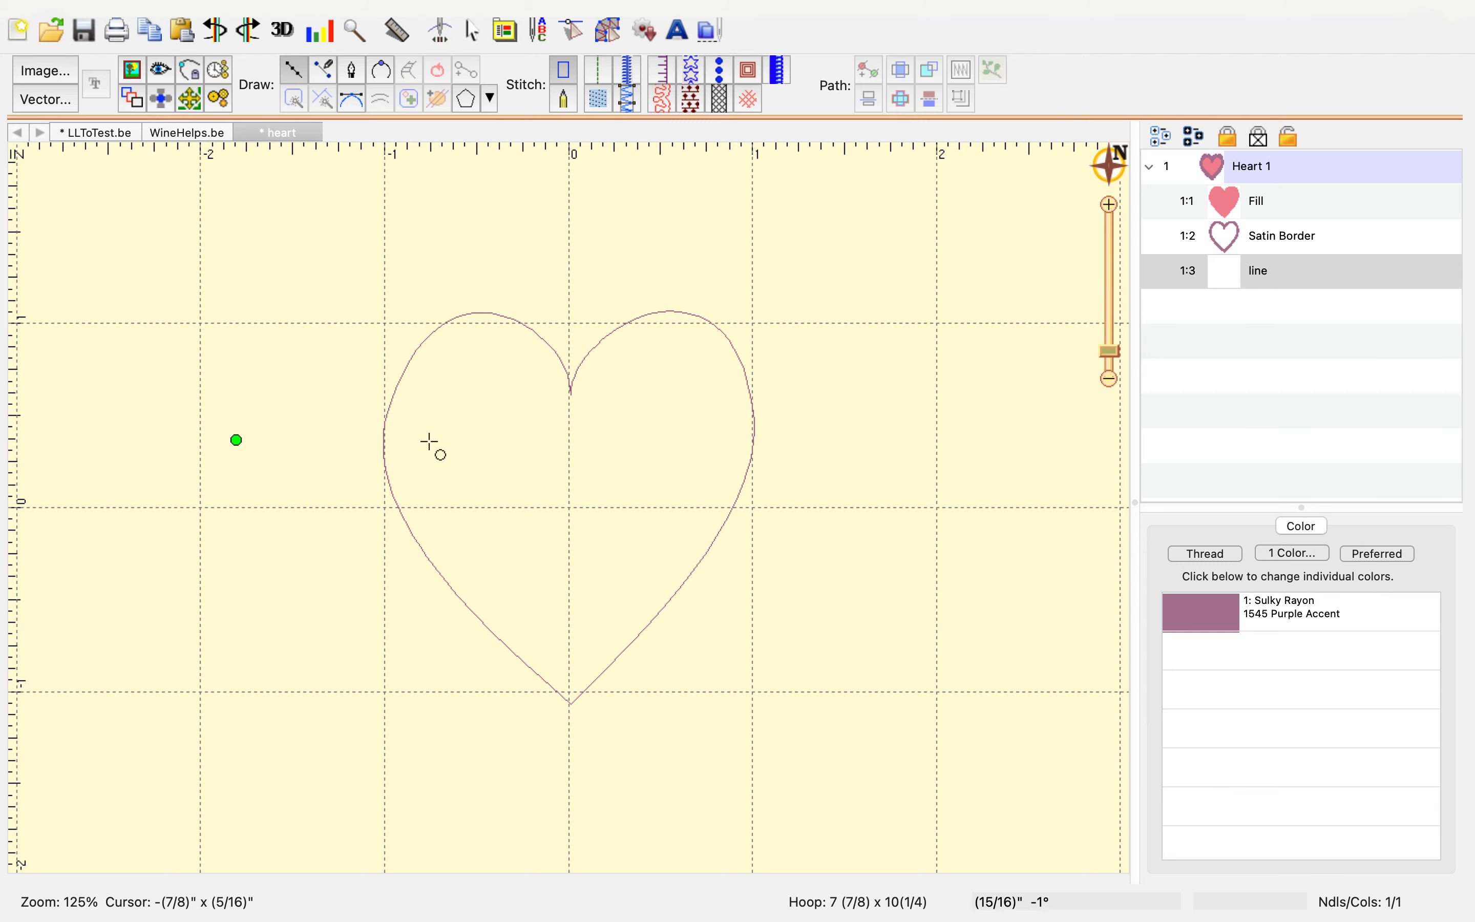
pyautogui.click(469, 439)
pyautogui.press('Return')
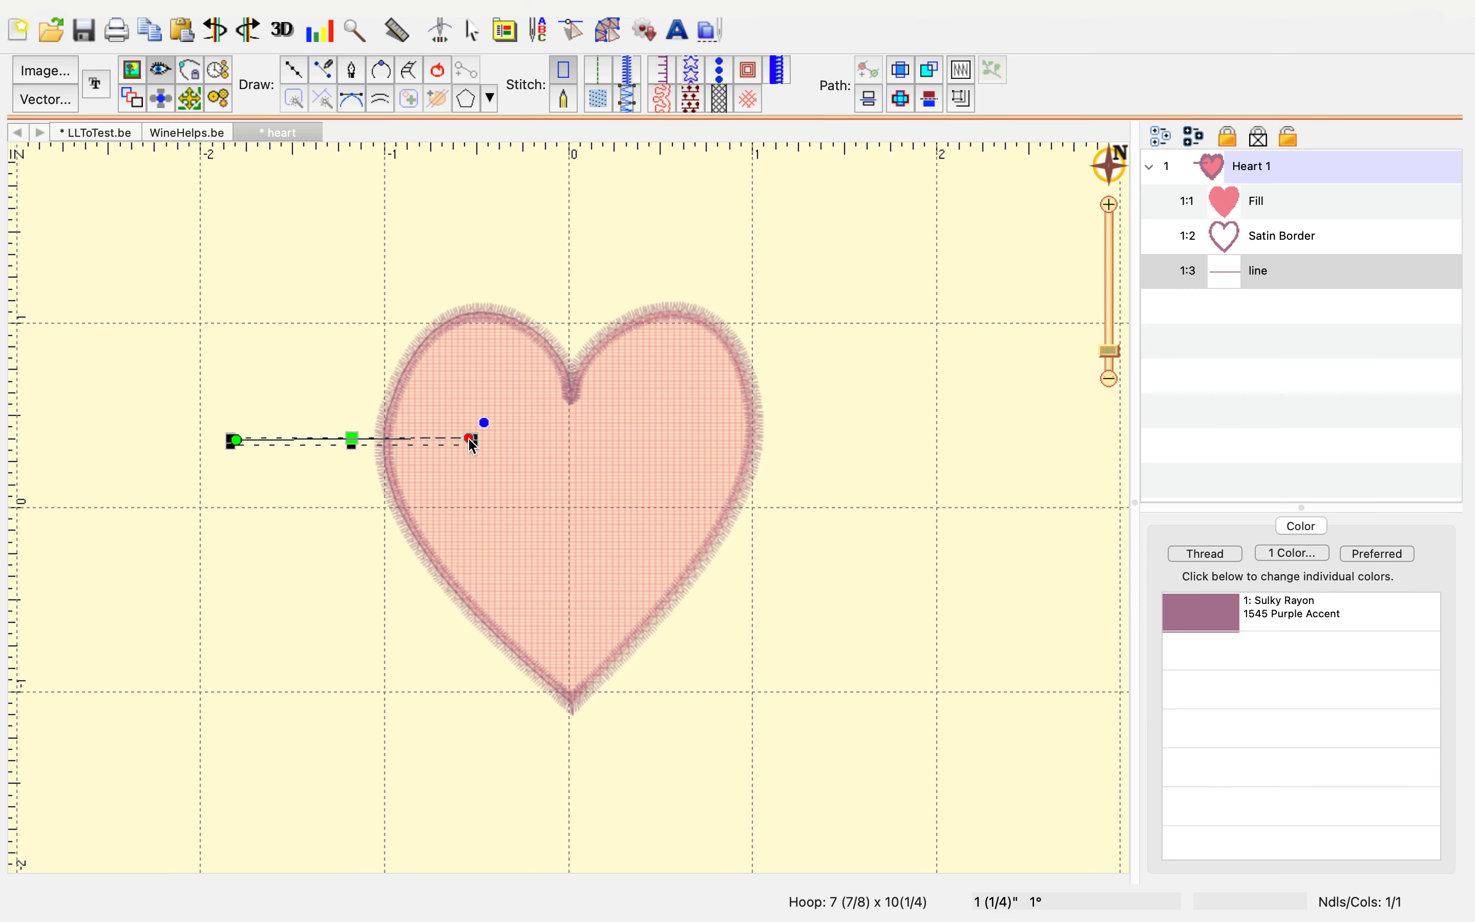
pyautogui.click(629, 77)
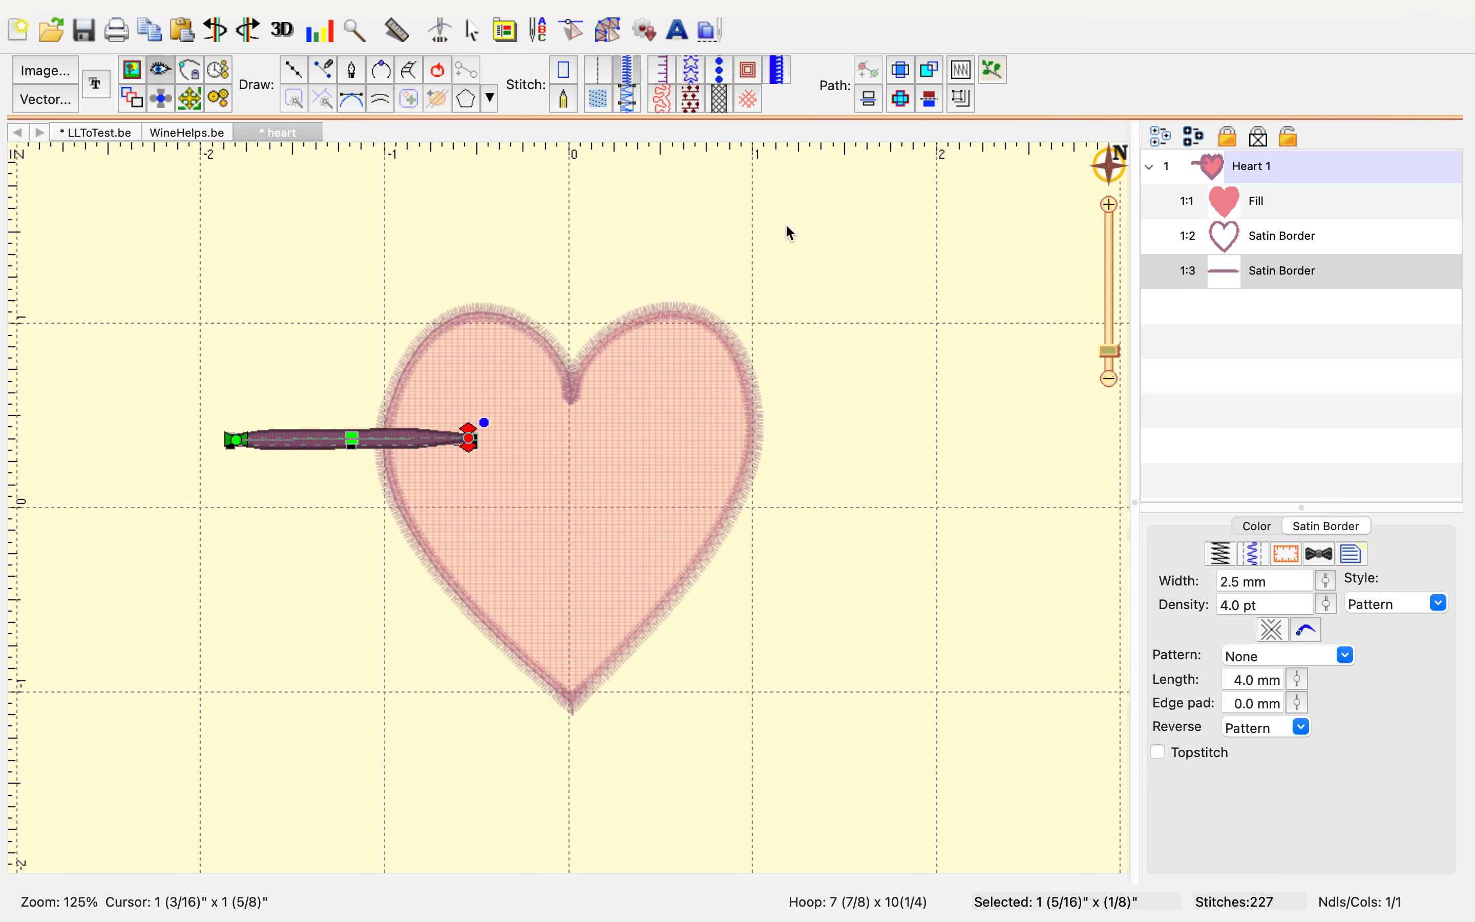
pyautogui.click(364, 291)
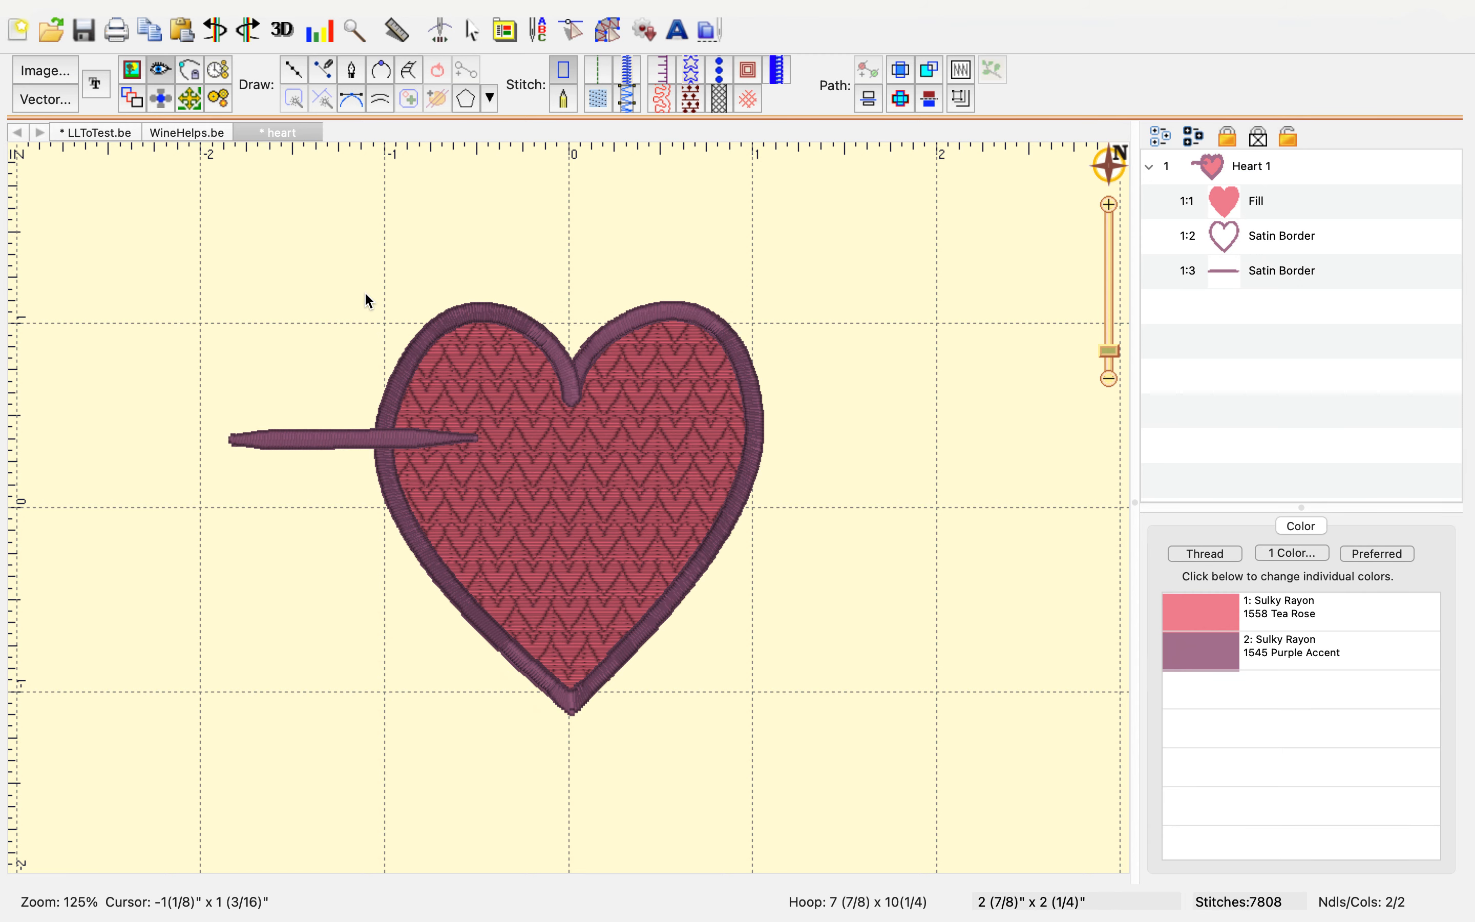
# Draw a horizontal line about 1 3/16" long crossing the heart's right edge and convert it to a satin border
pyautogui.click(294, 72)
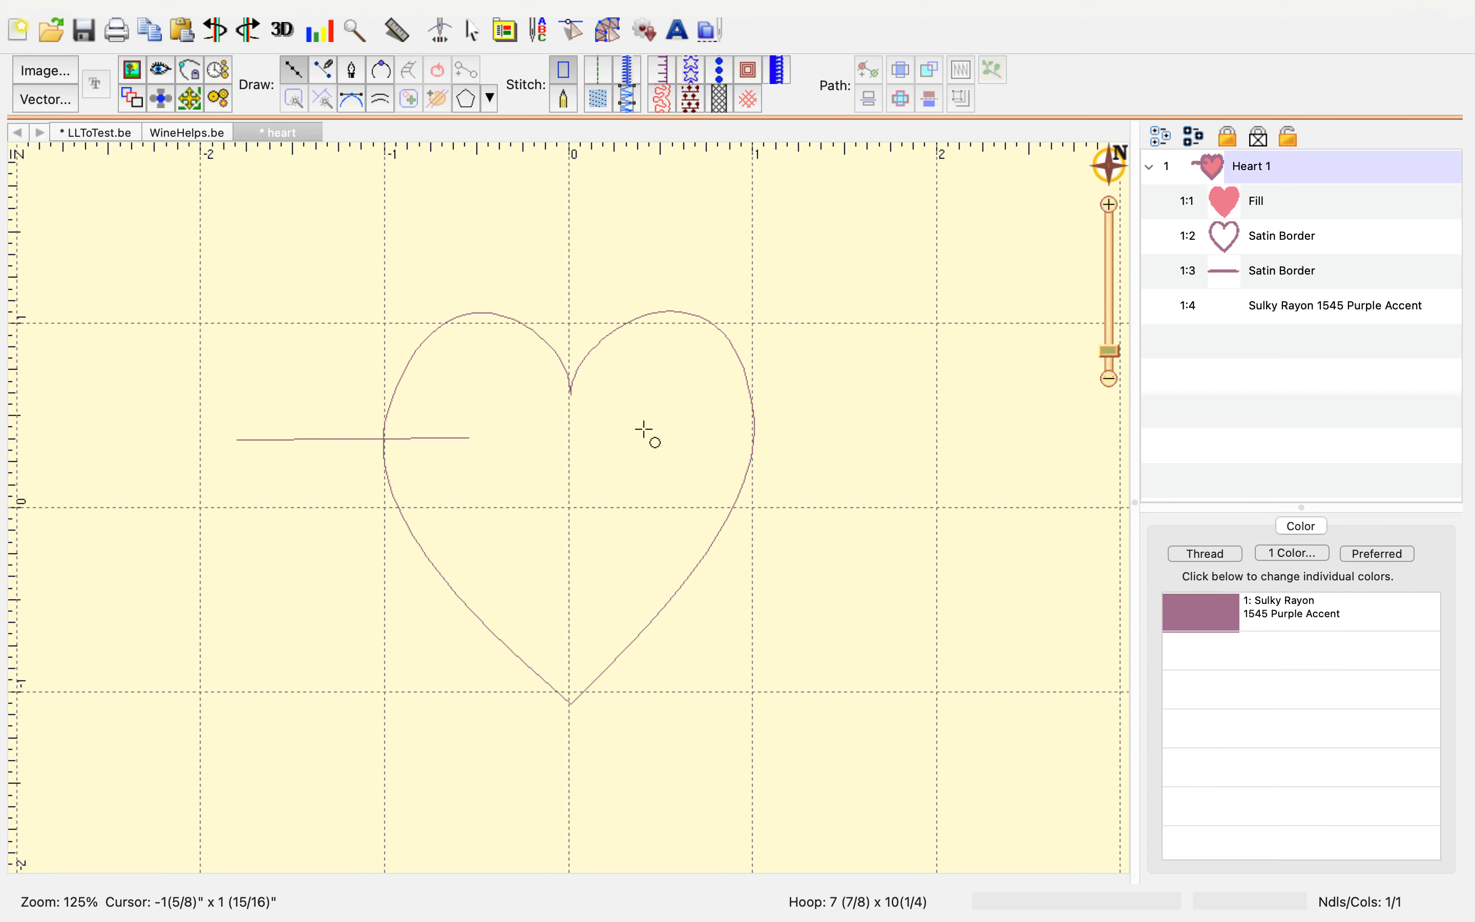
pyautogui.click(650, 449)
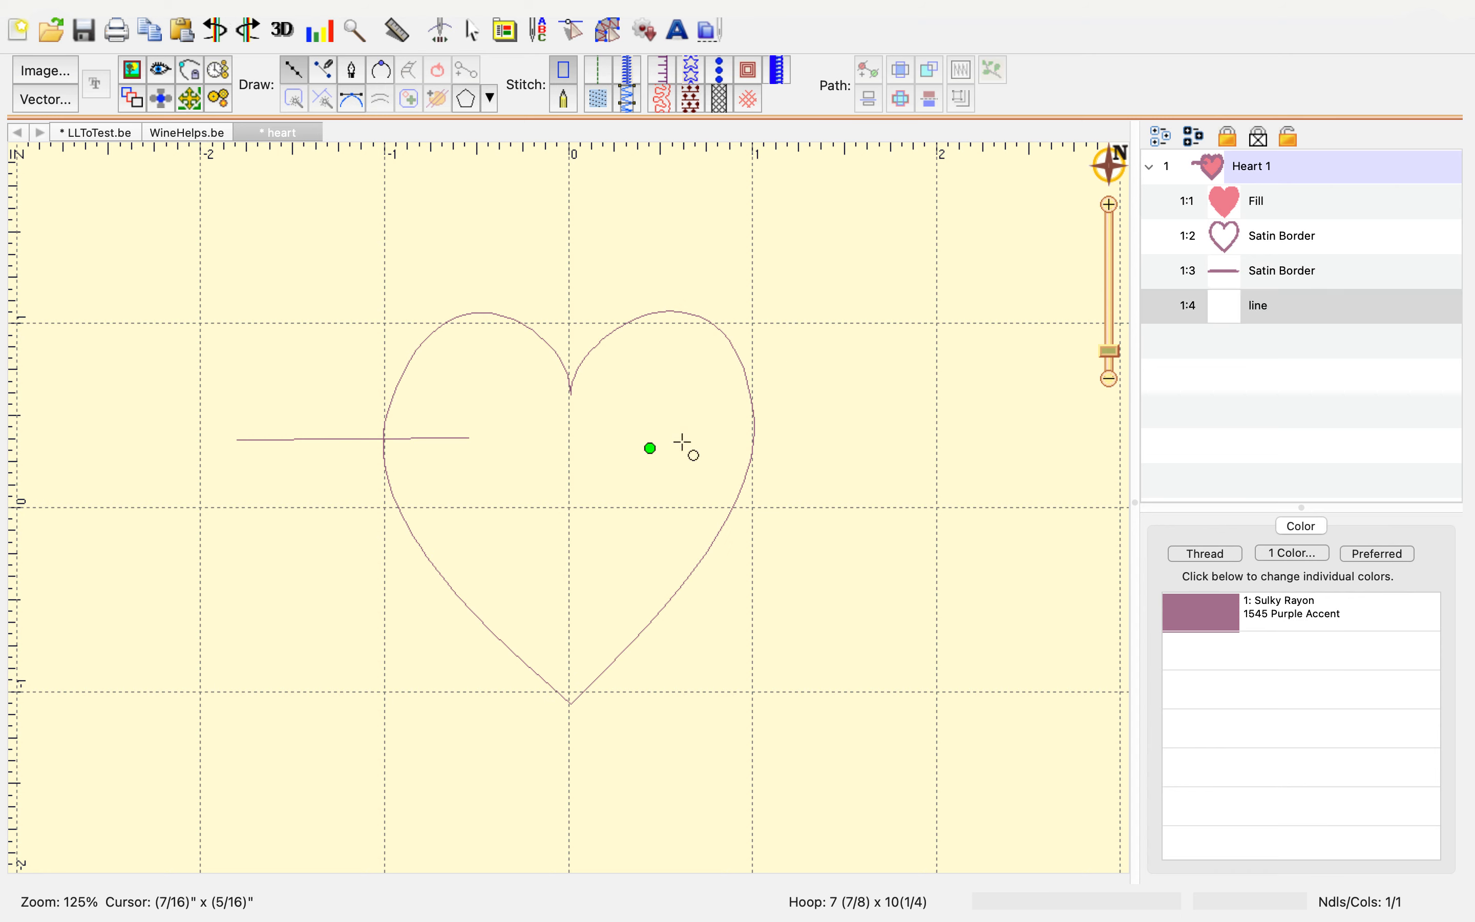
pyautogui.click(870, 448)
pyautogui.press('Return')
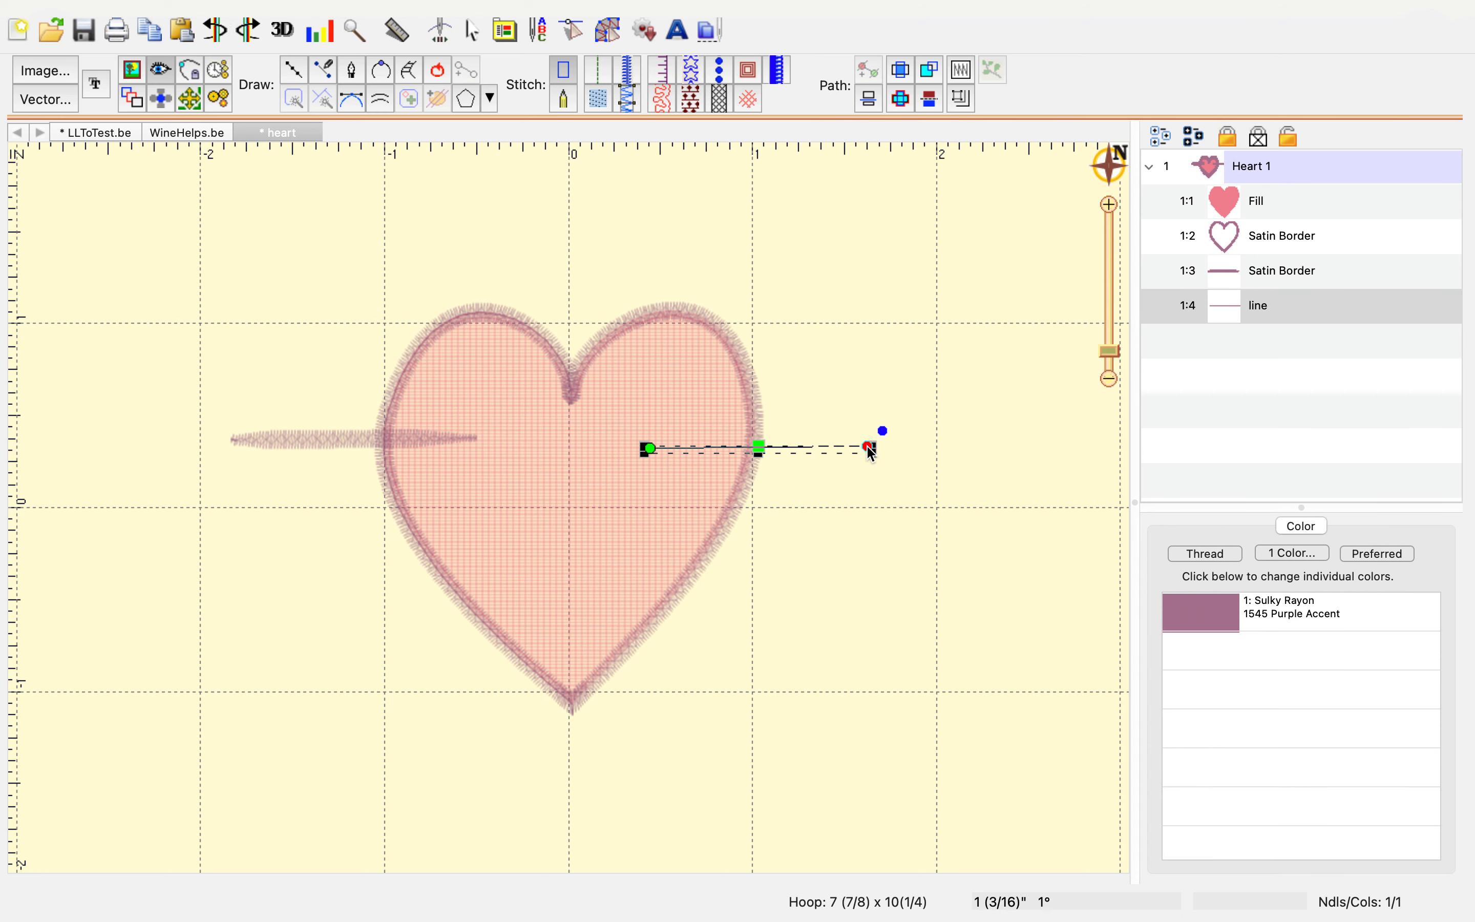
pyautogui.click(626, 79)
pyautogui.click(410, 243)
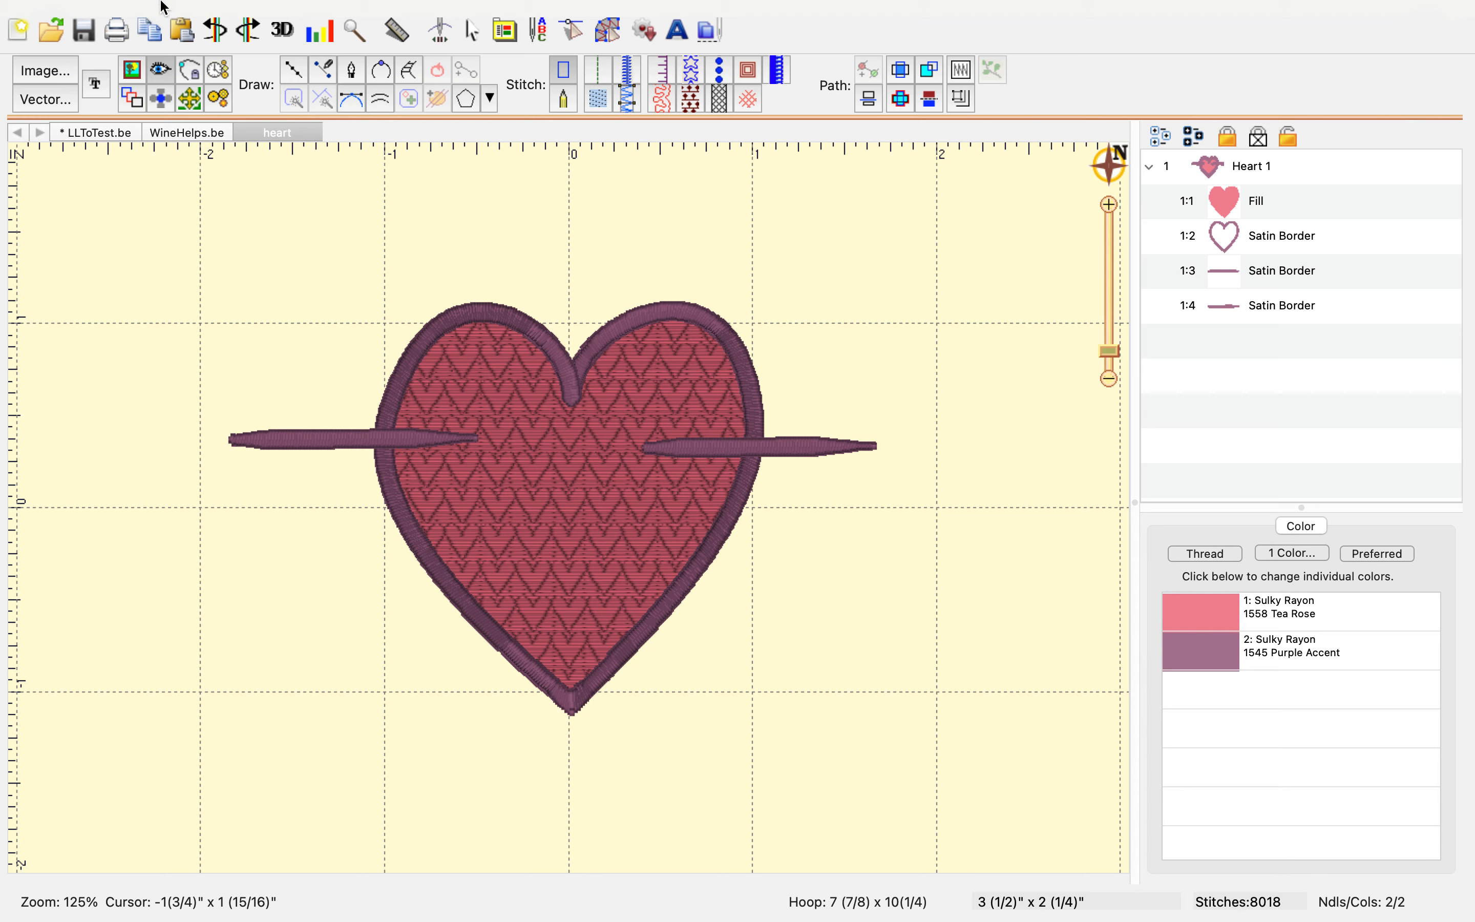
# Save the working file
pyautogui.moveTo(166, 7)
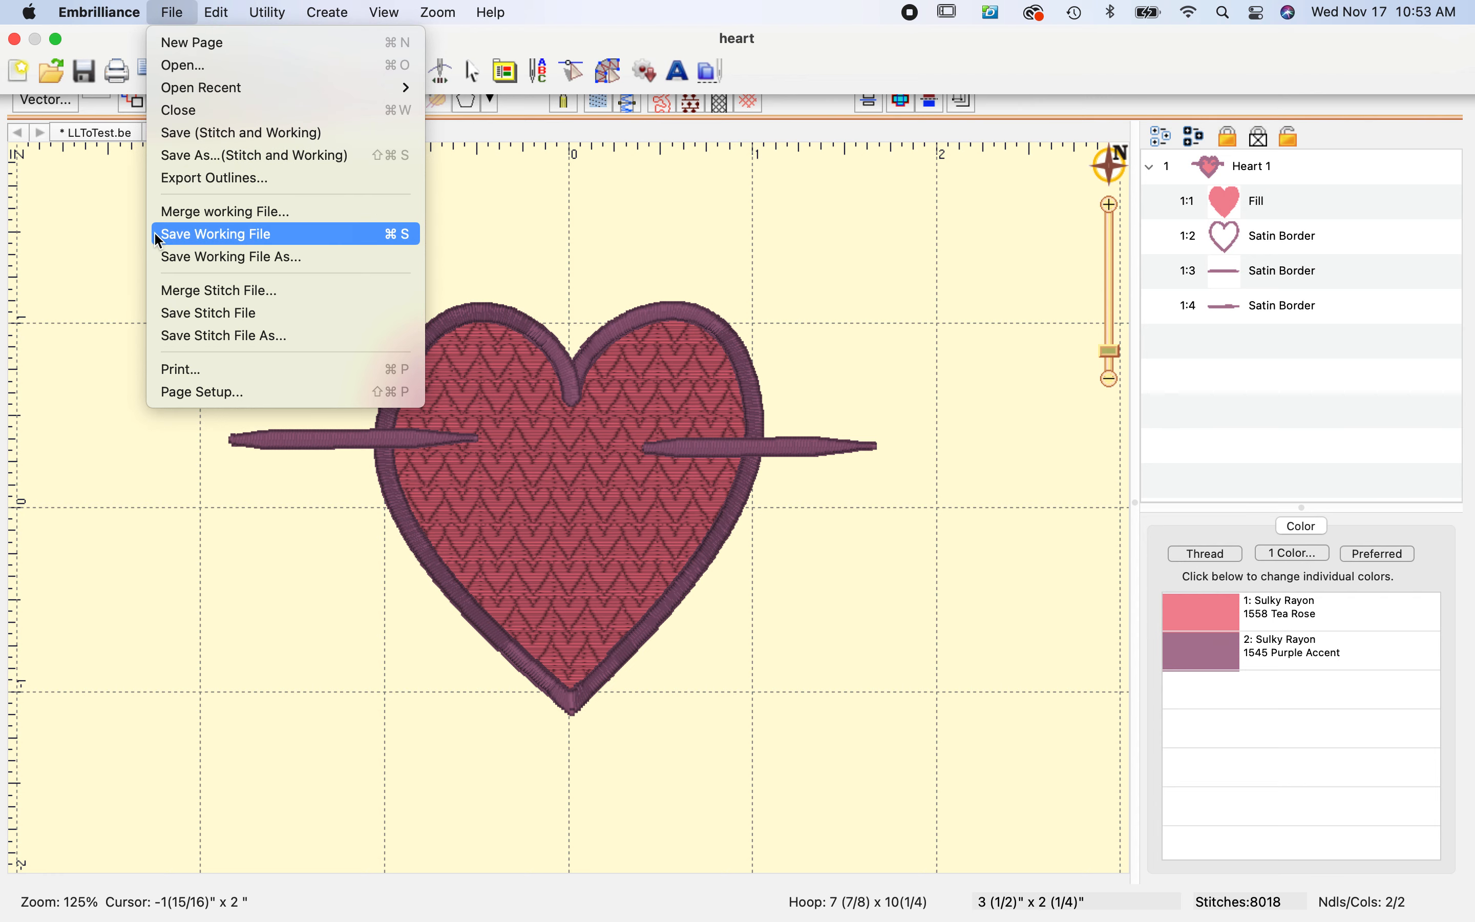
pyautogui.click(87, 299)
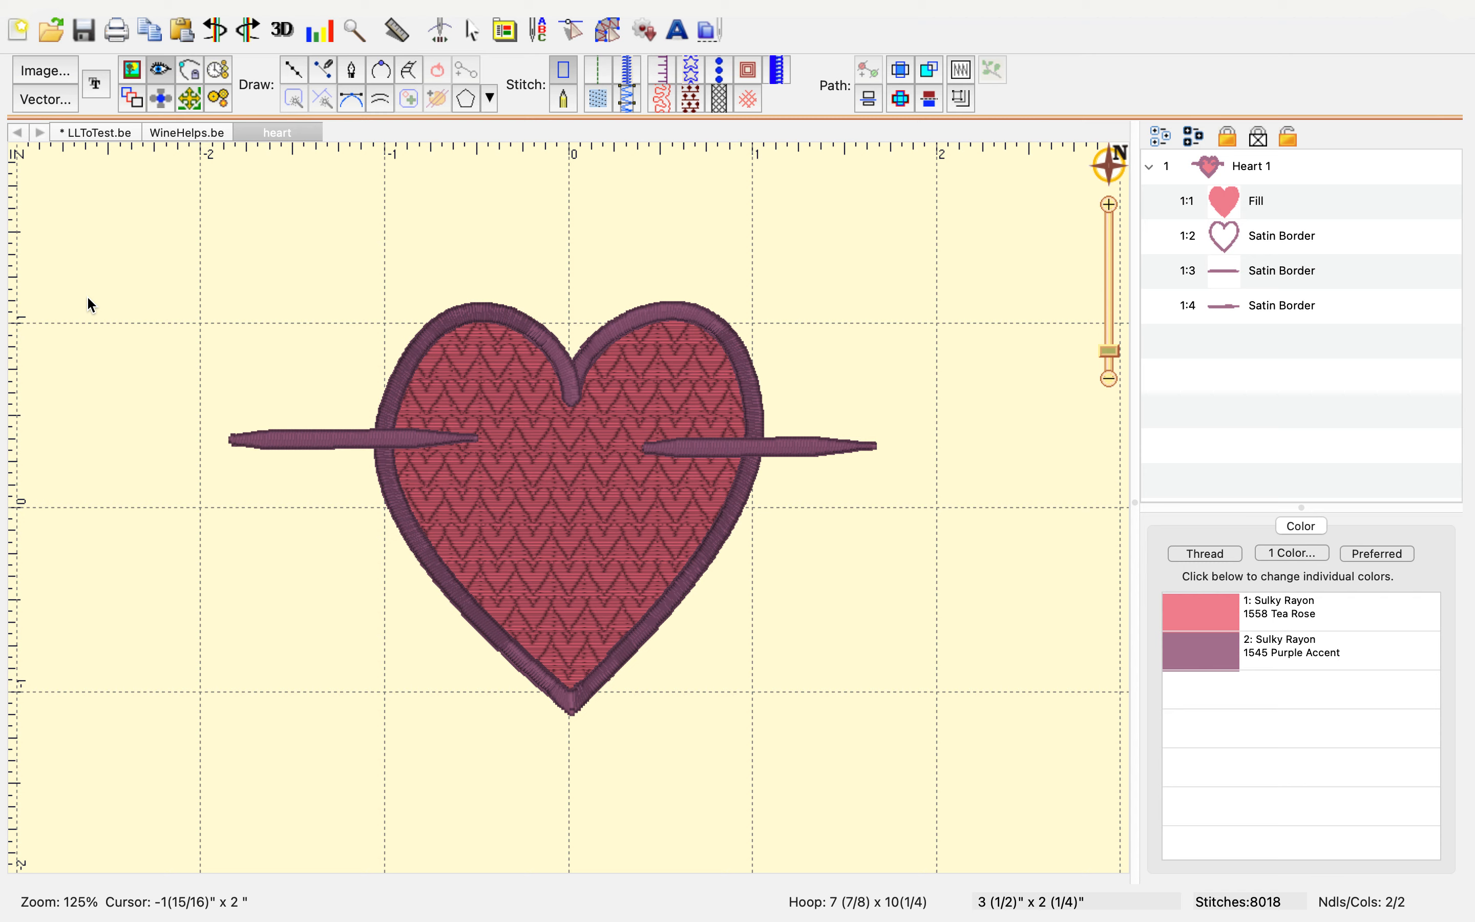
# Undo the two satin arrow lines across the heart
pyautogui.moveTo(180, 1)
pyautogui.press('super+z')
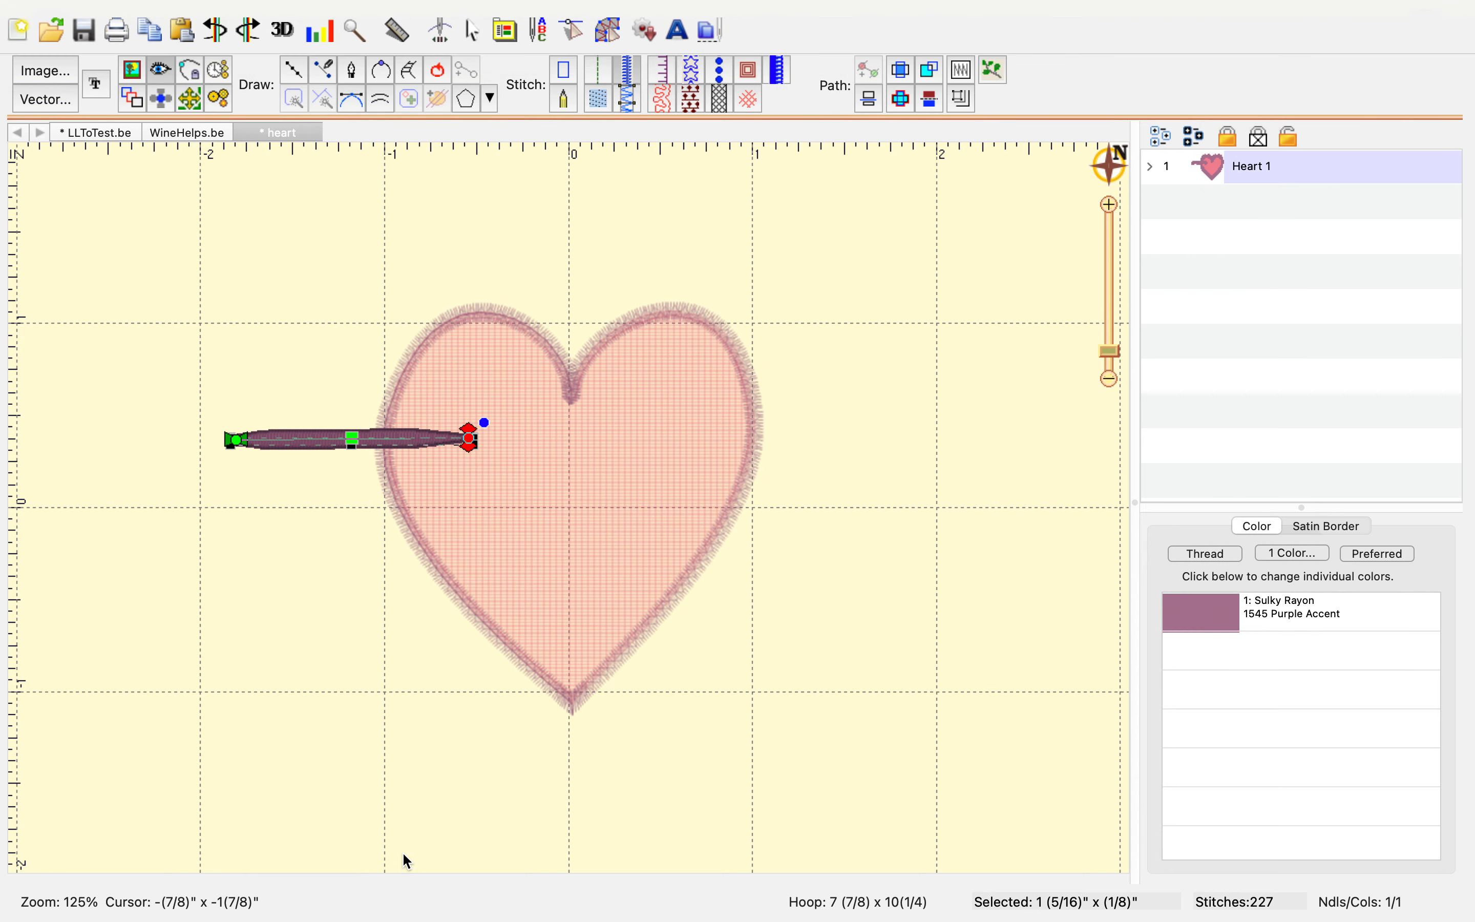
pyautogui.press('super+z')
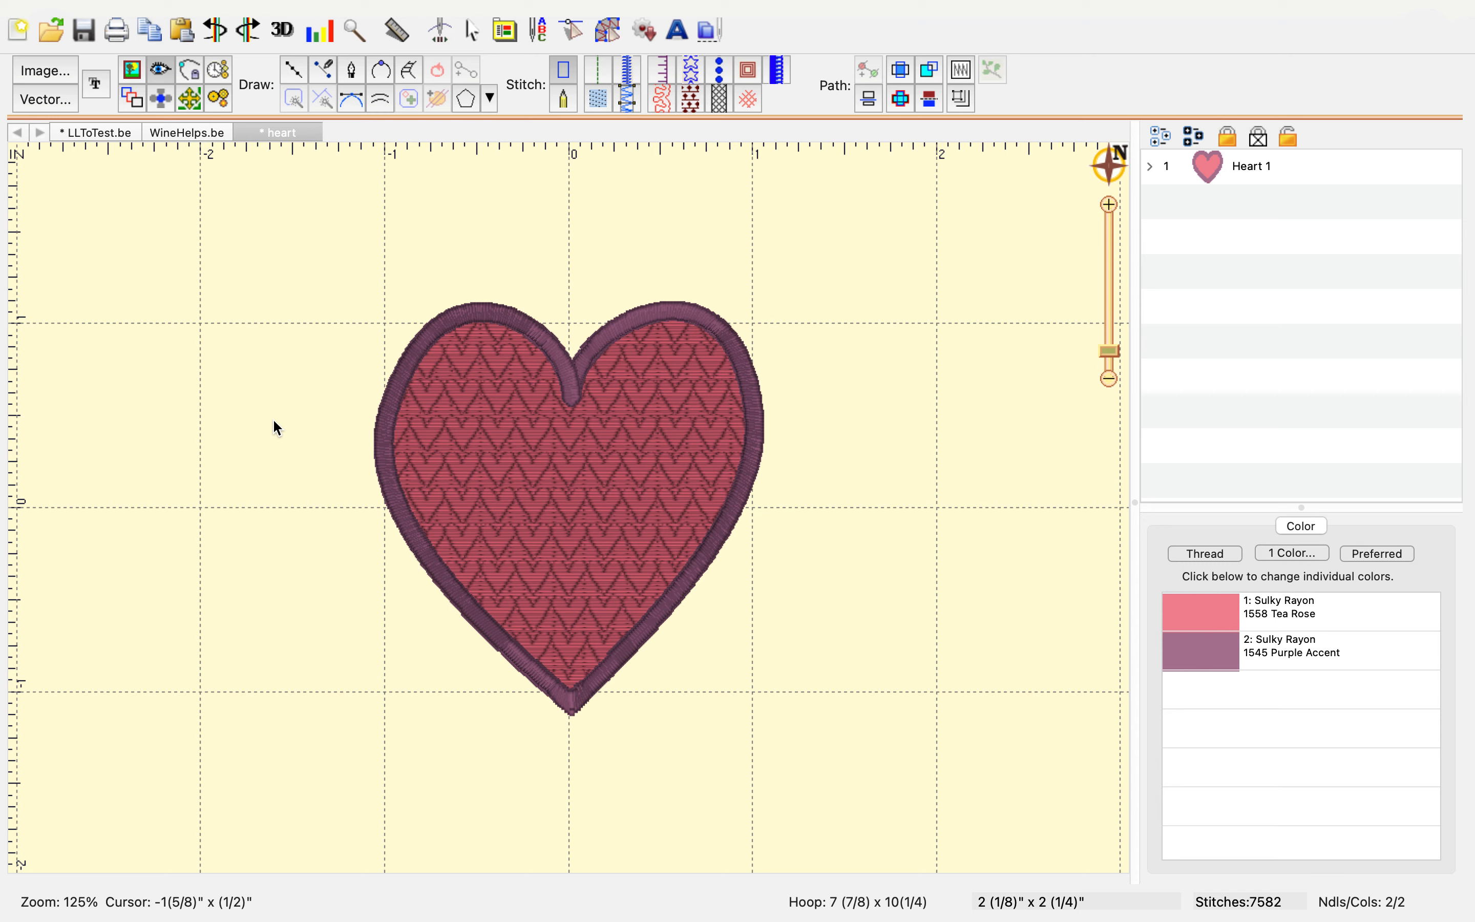
# Open the print dialog and preview both pages of the design printout
pyautogui.press('super+p')
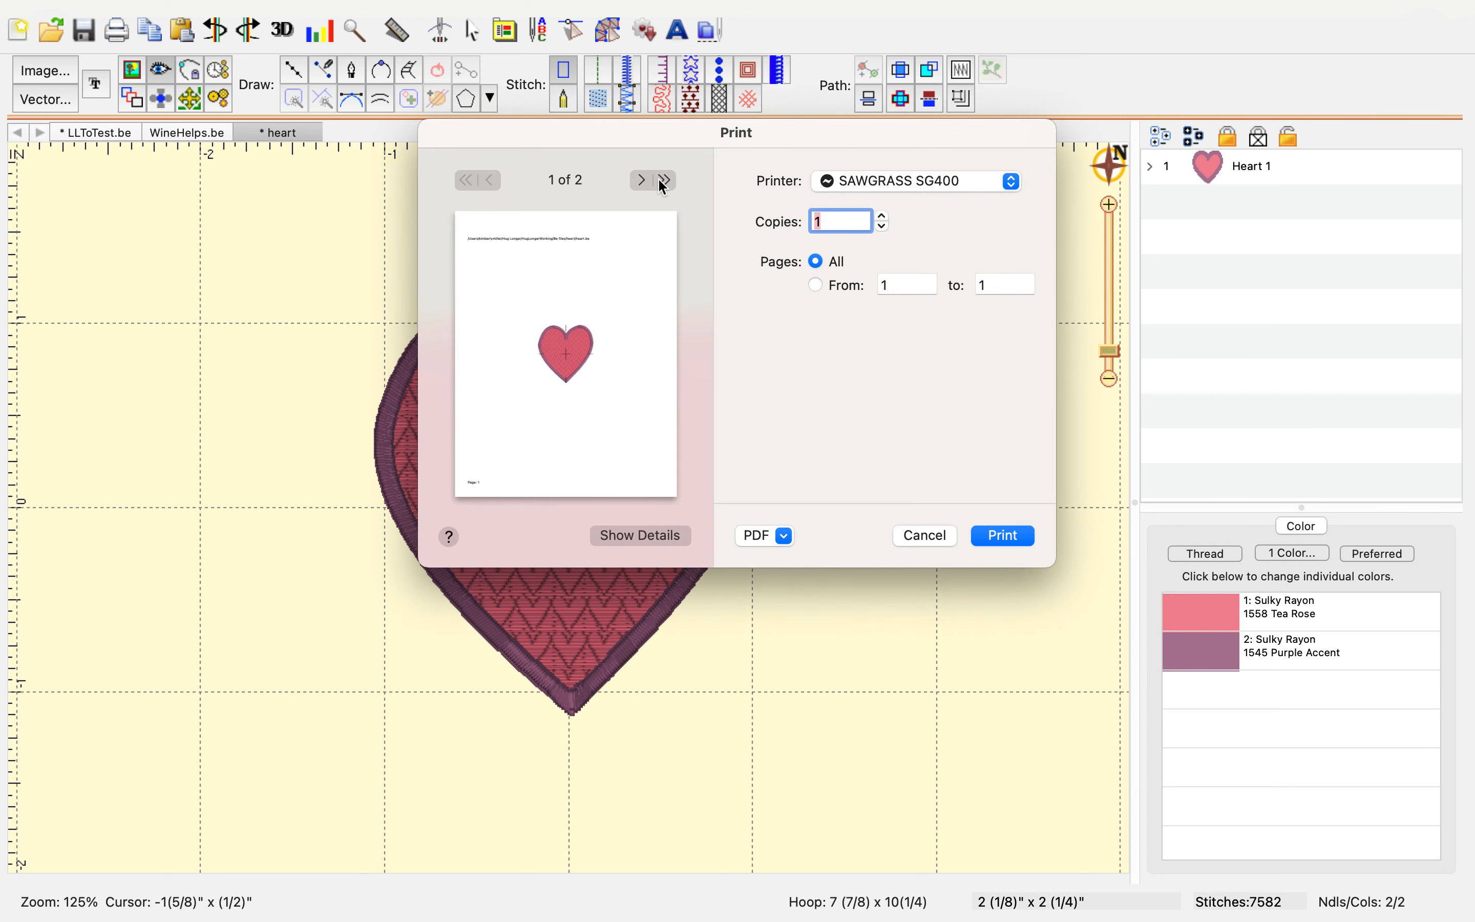
pyautogui.click(643, 179)
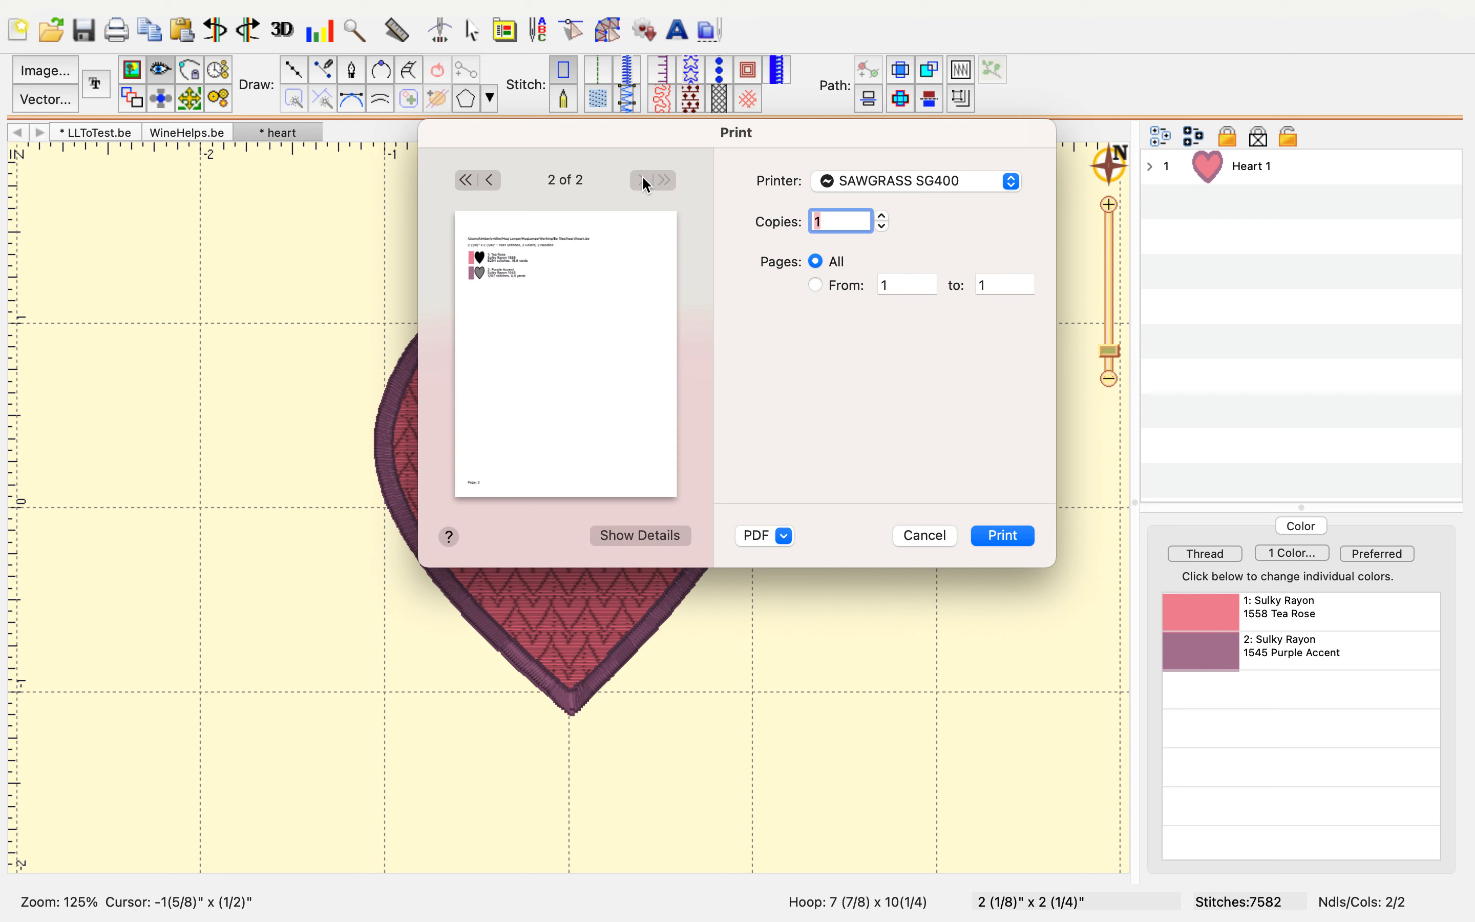
pyautogui.click(493, 179)
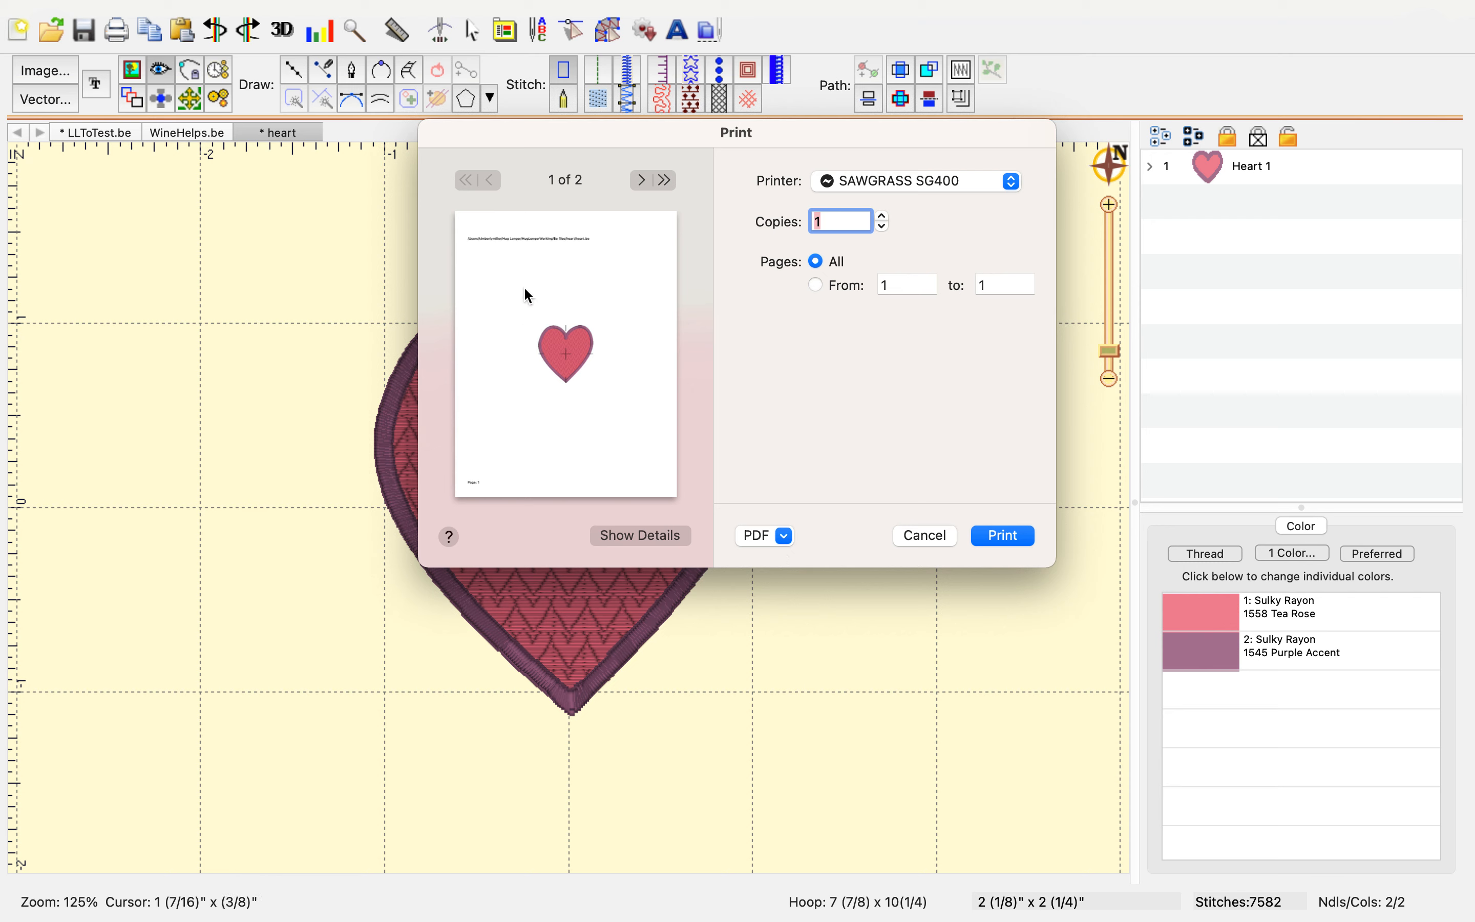
# Browse the PDF output options and the printer list, then cancel the print dialog
pyautogui.click(788, 538)
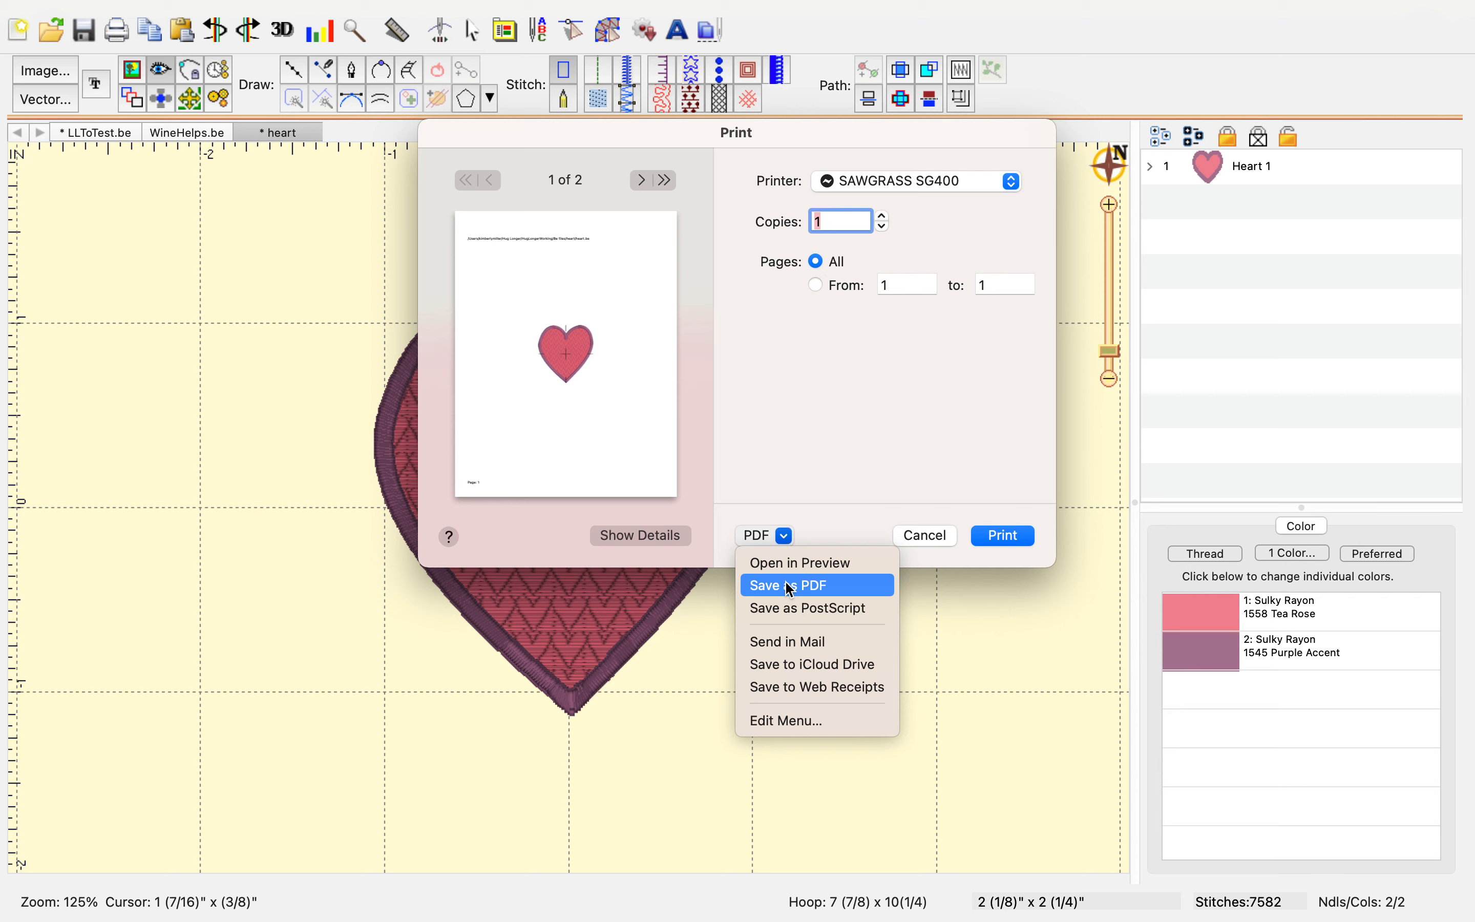
pyautogui.click(811, 440)
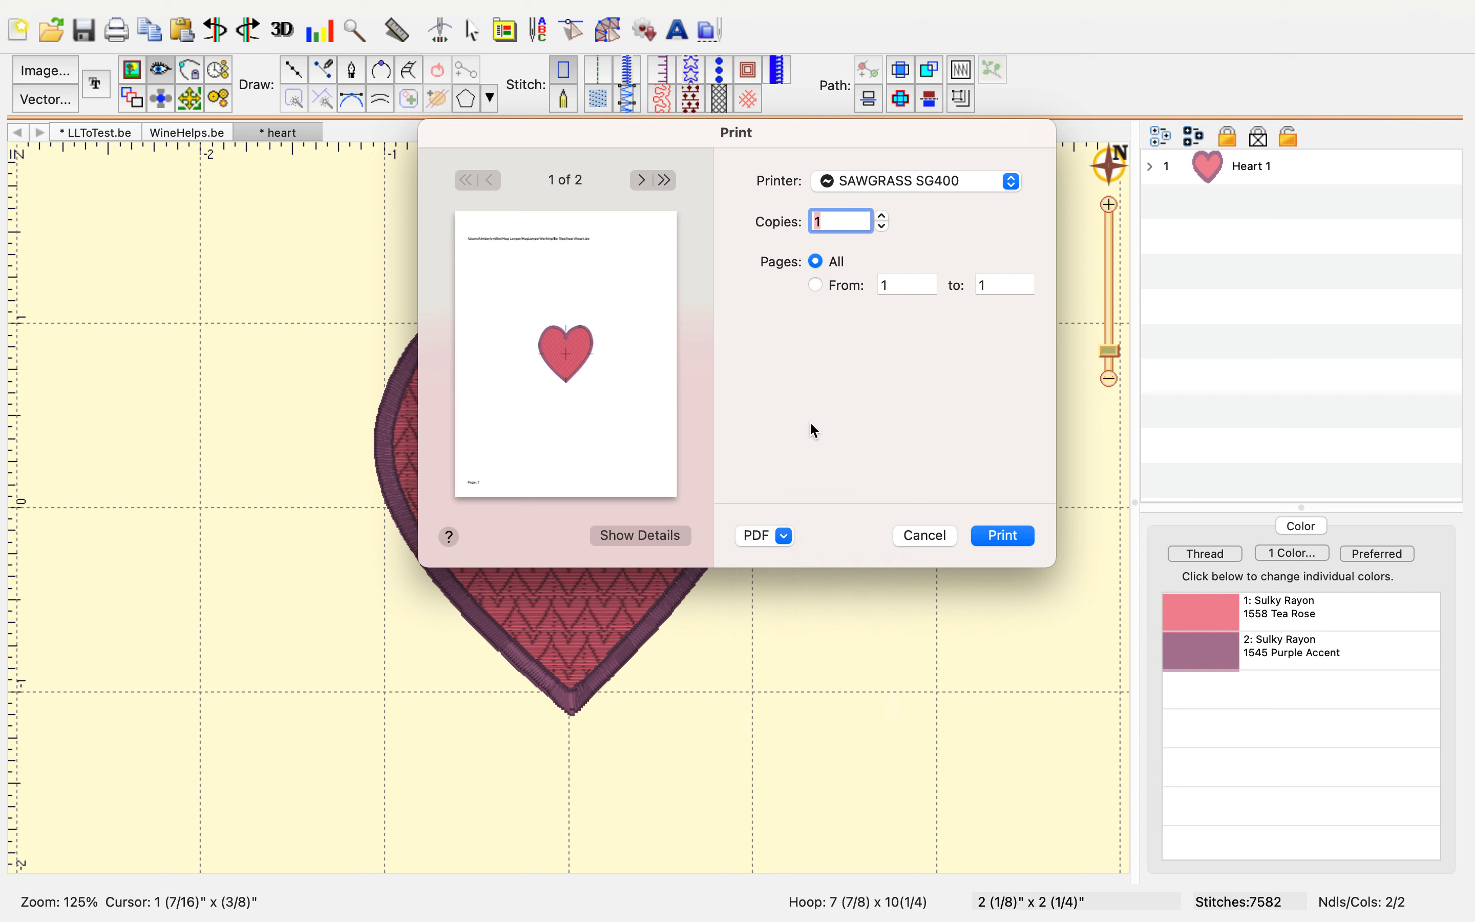
pyautogui.click(1013, 183)
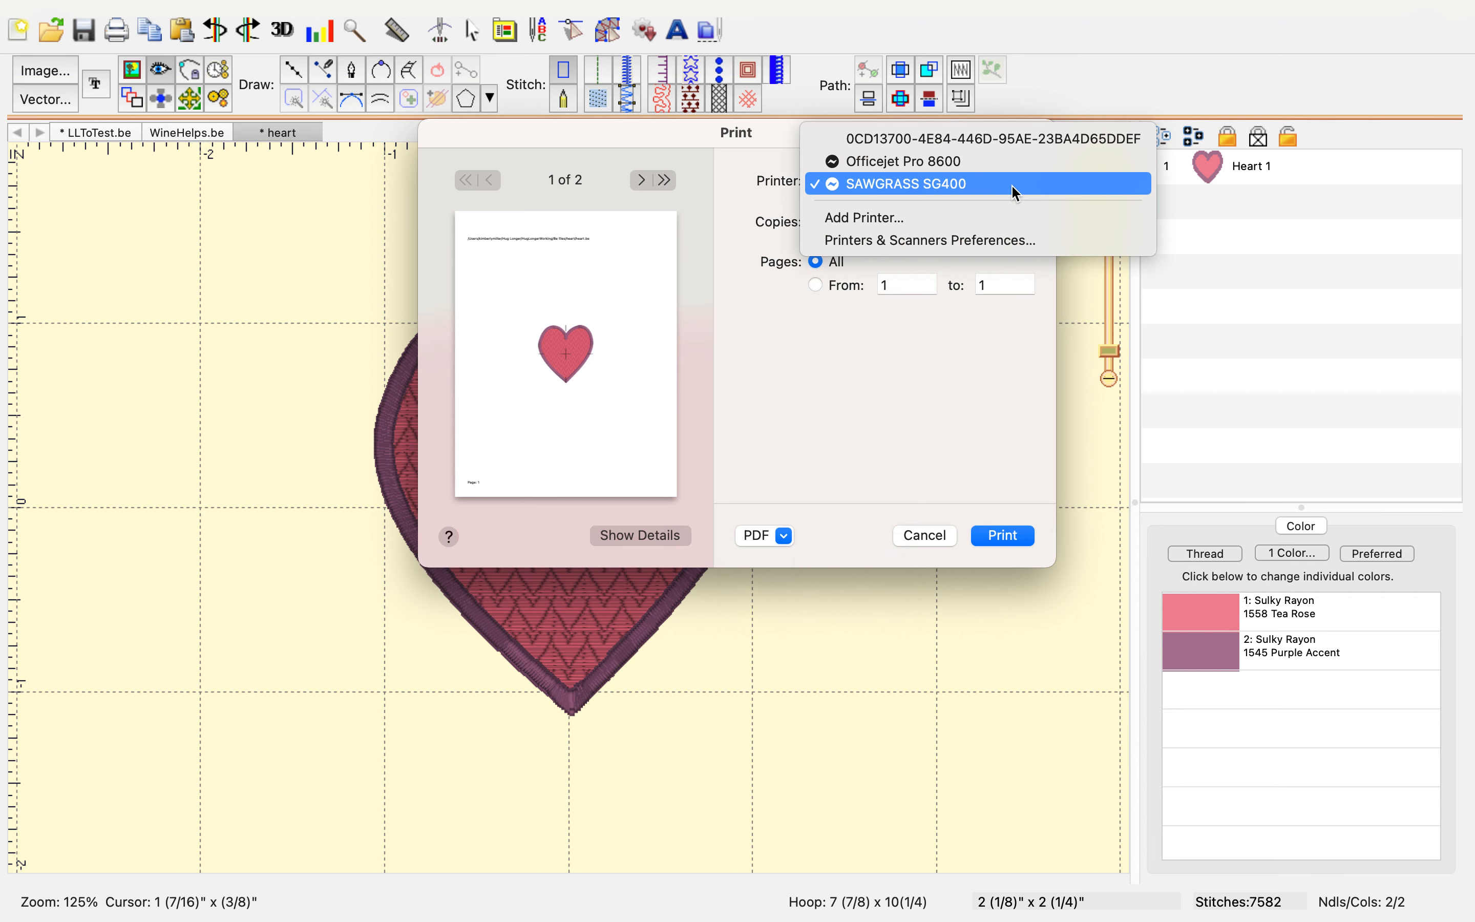
pyautogui.click(1017, 188)
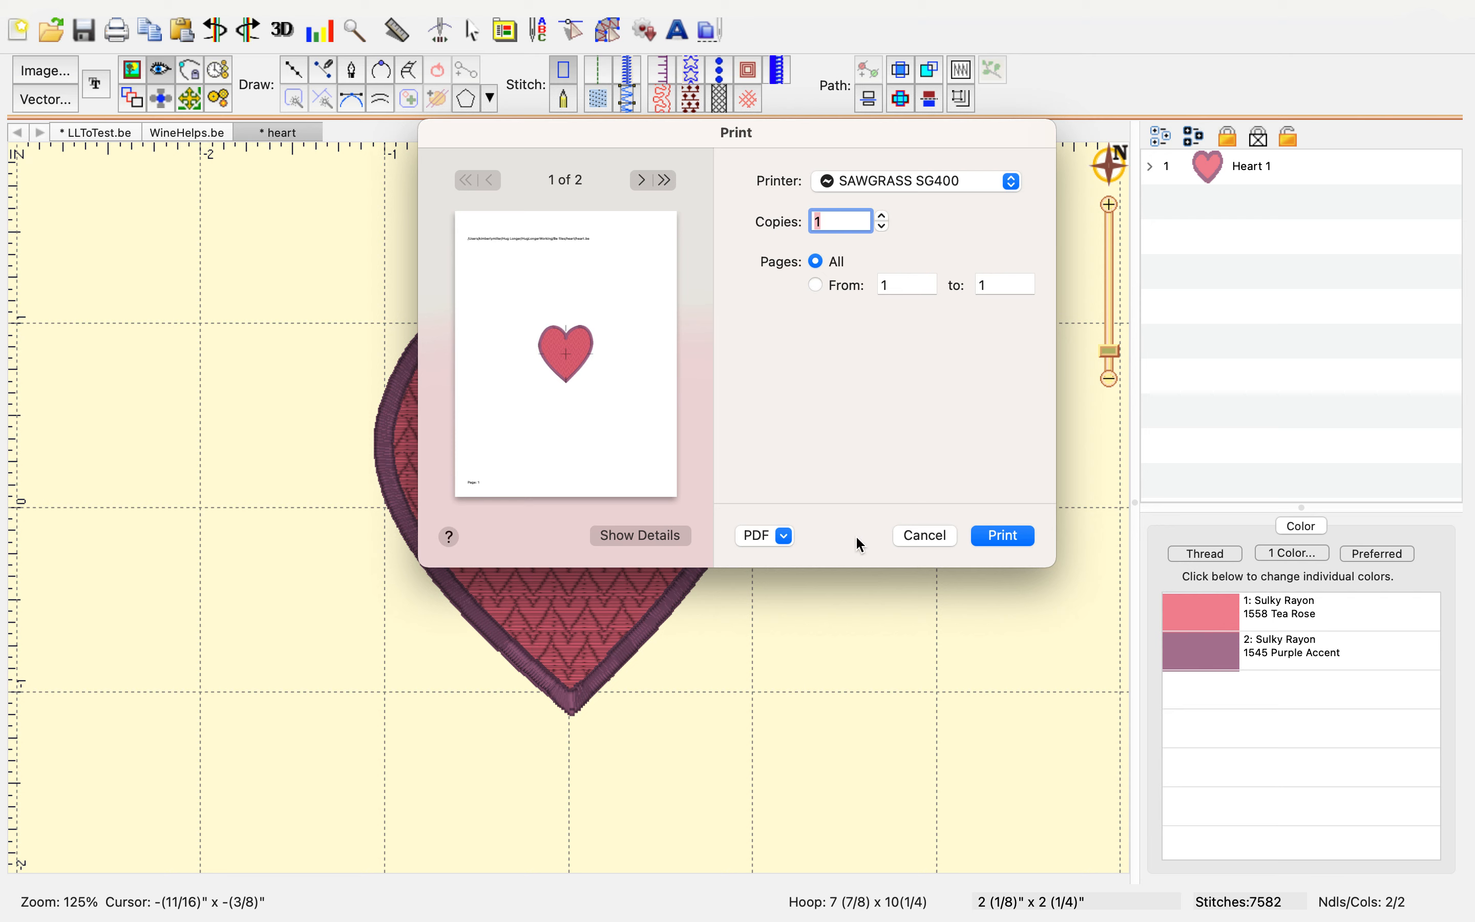
pyautogui.click(787, 538)
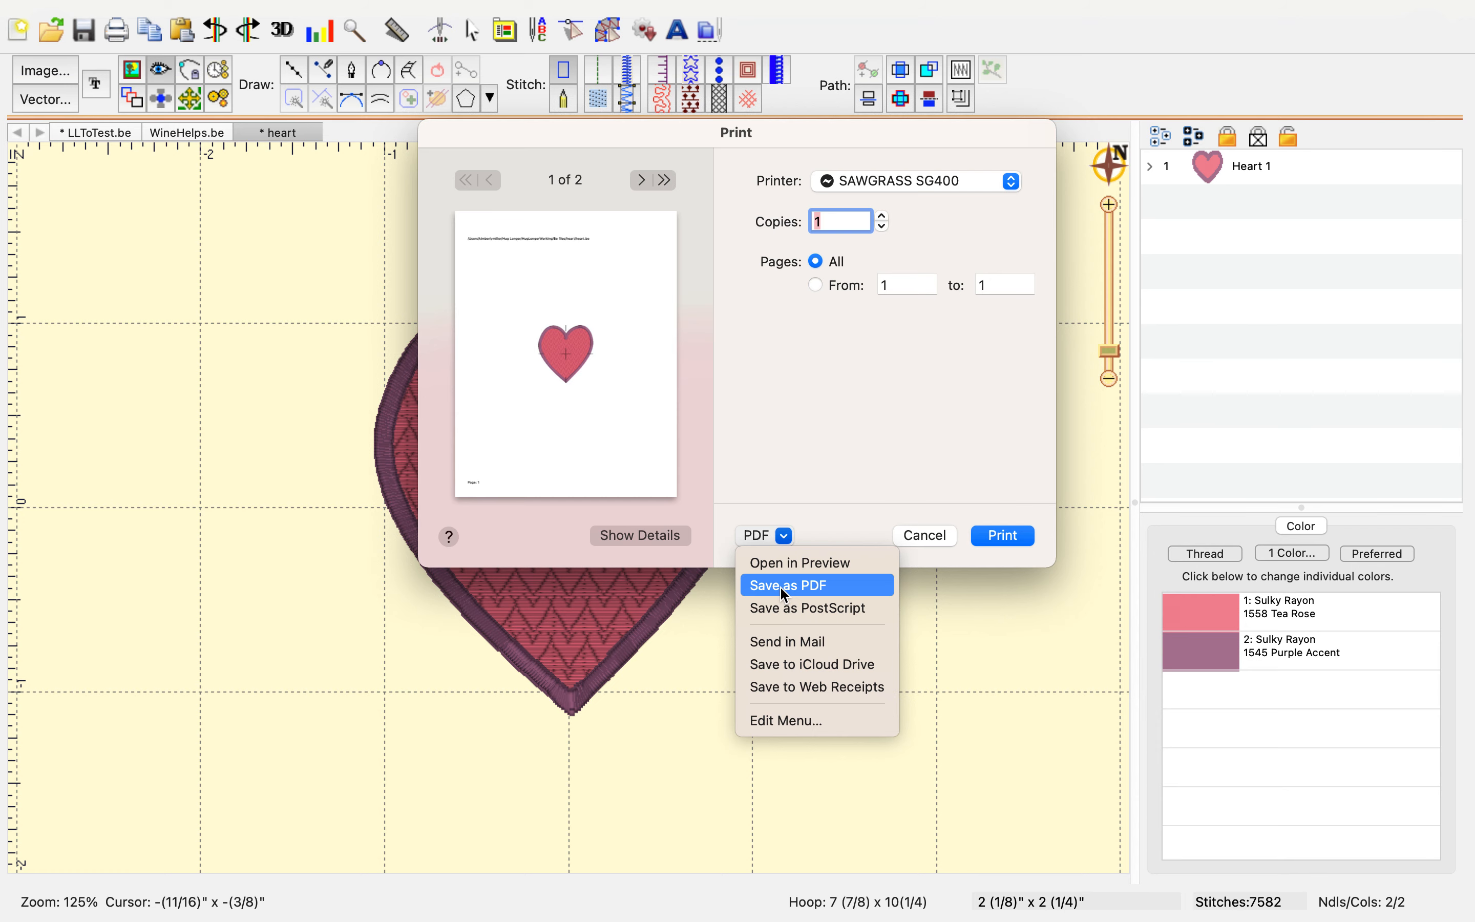
pyautogui.click(1050, 660)
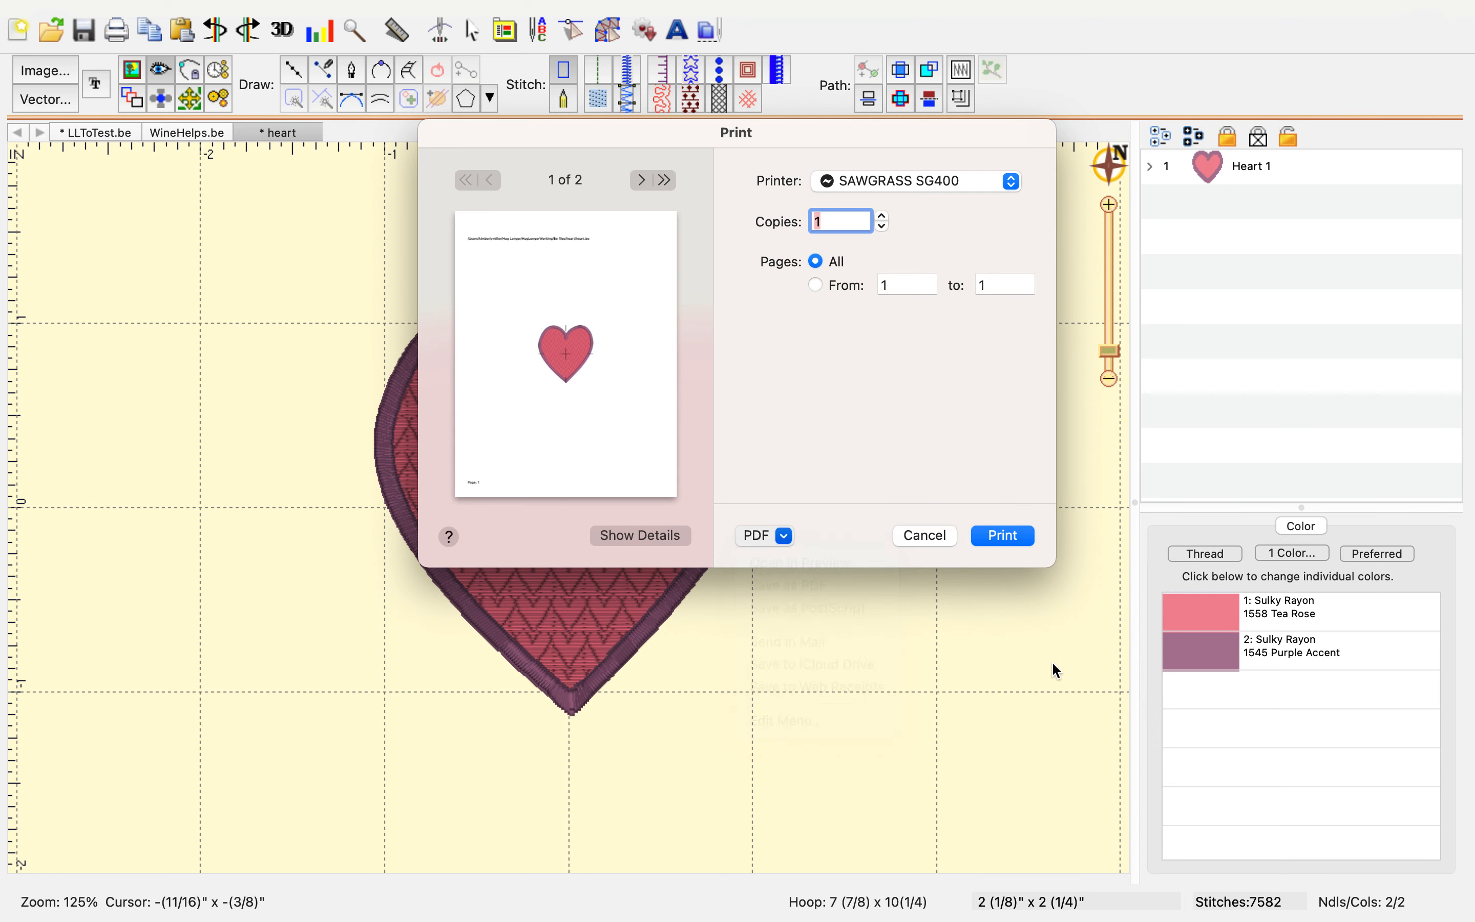
pyautogui.click(924, 536)
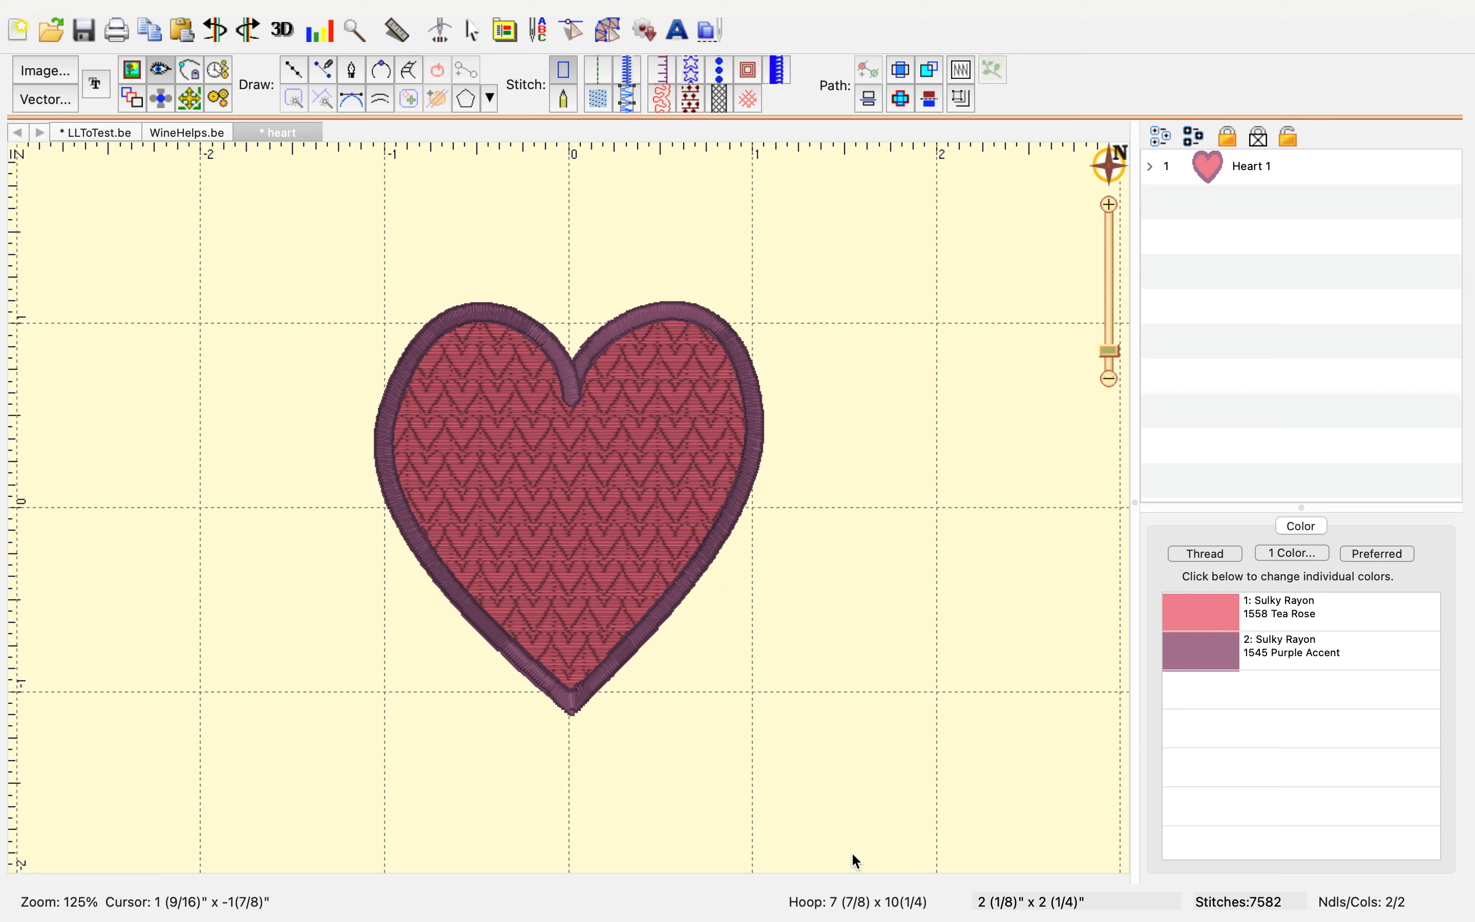
# Save the heart design and close its document window
pyautogui.press('super+s')
pyautogui.press('super+w')
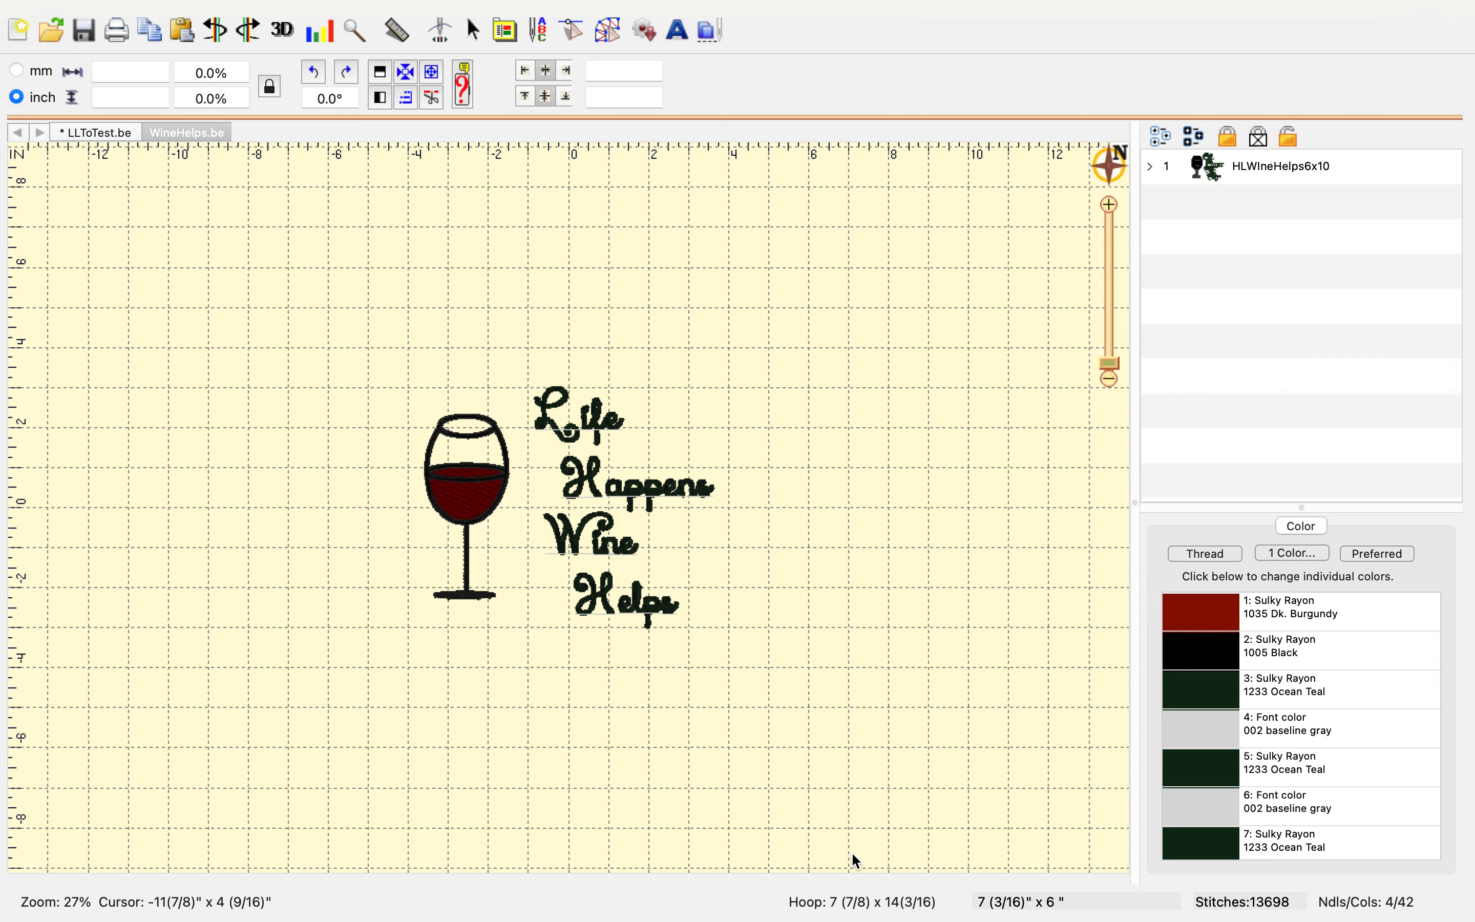
# Reopen the saved heart.be design file
pyautogui.press('super+o')
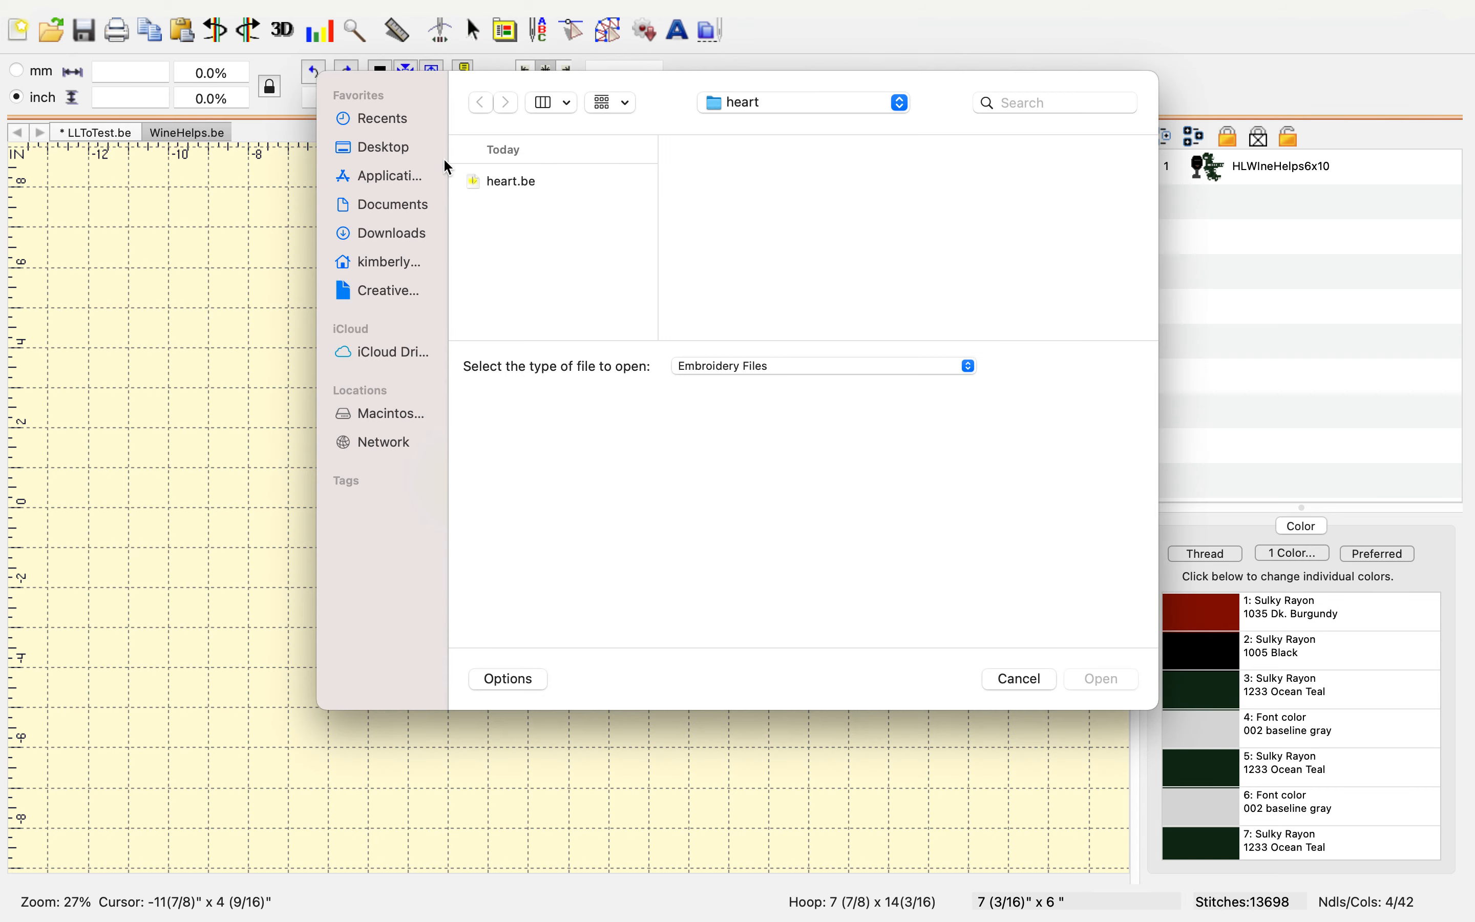
pyautogui.click(512, 185)
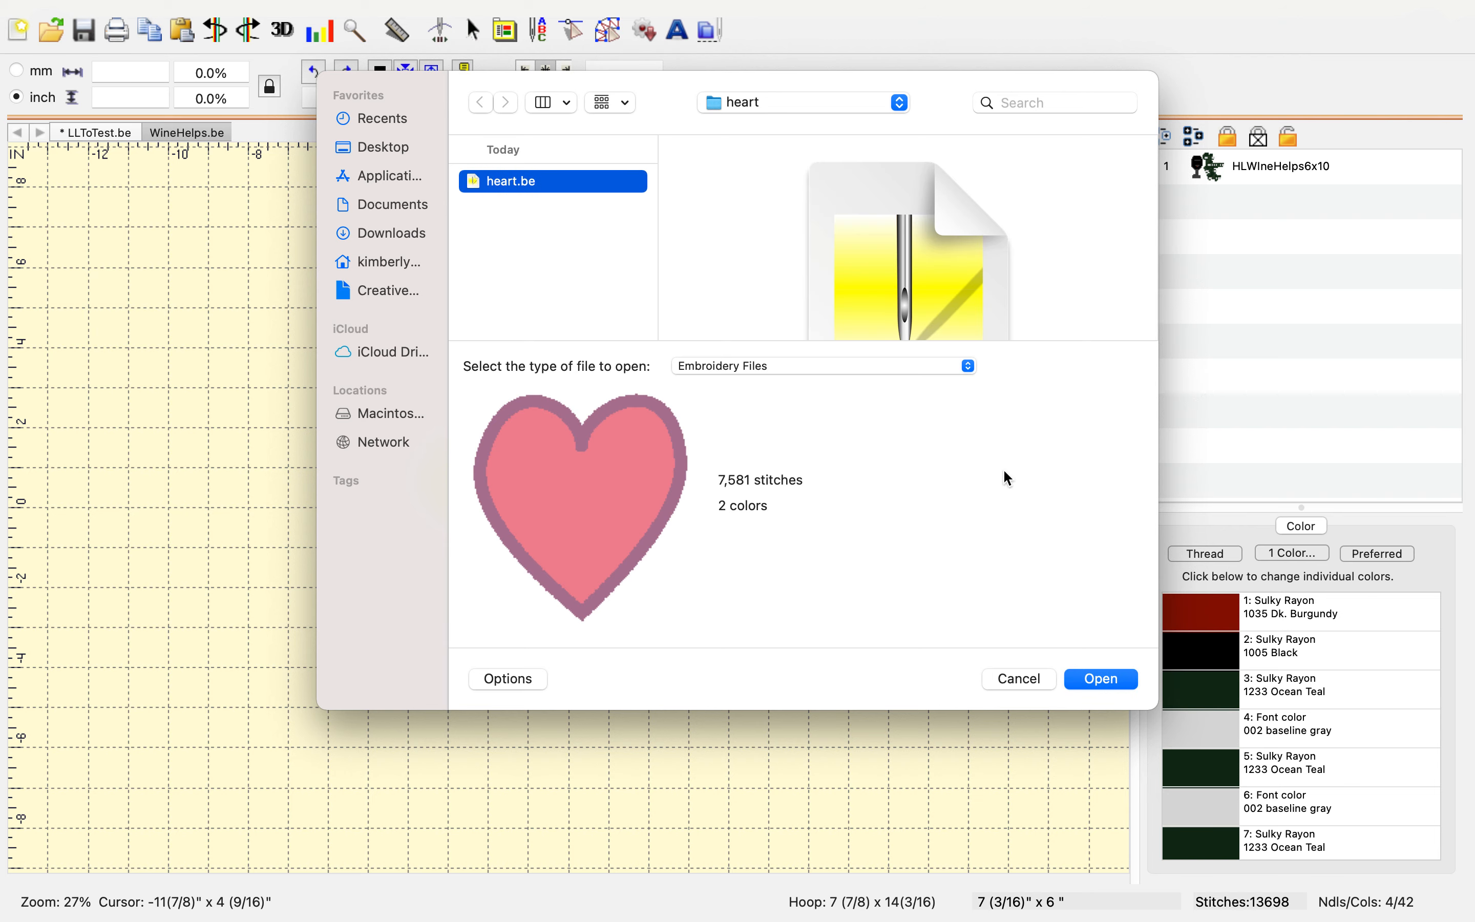
pyautogui.click(1112, 682)
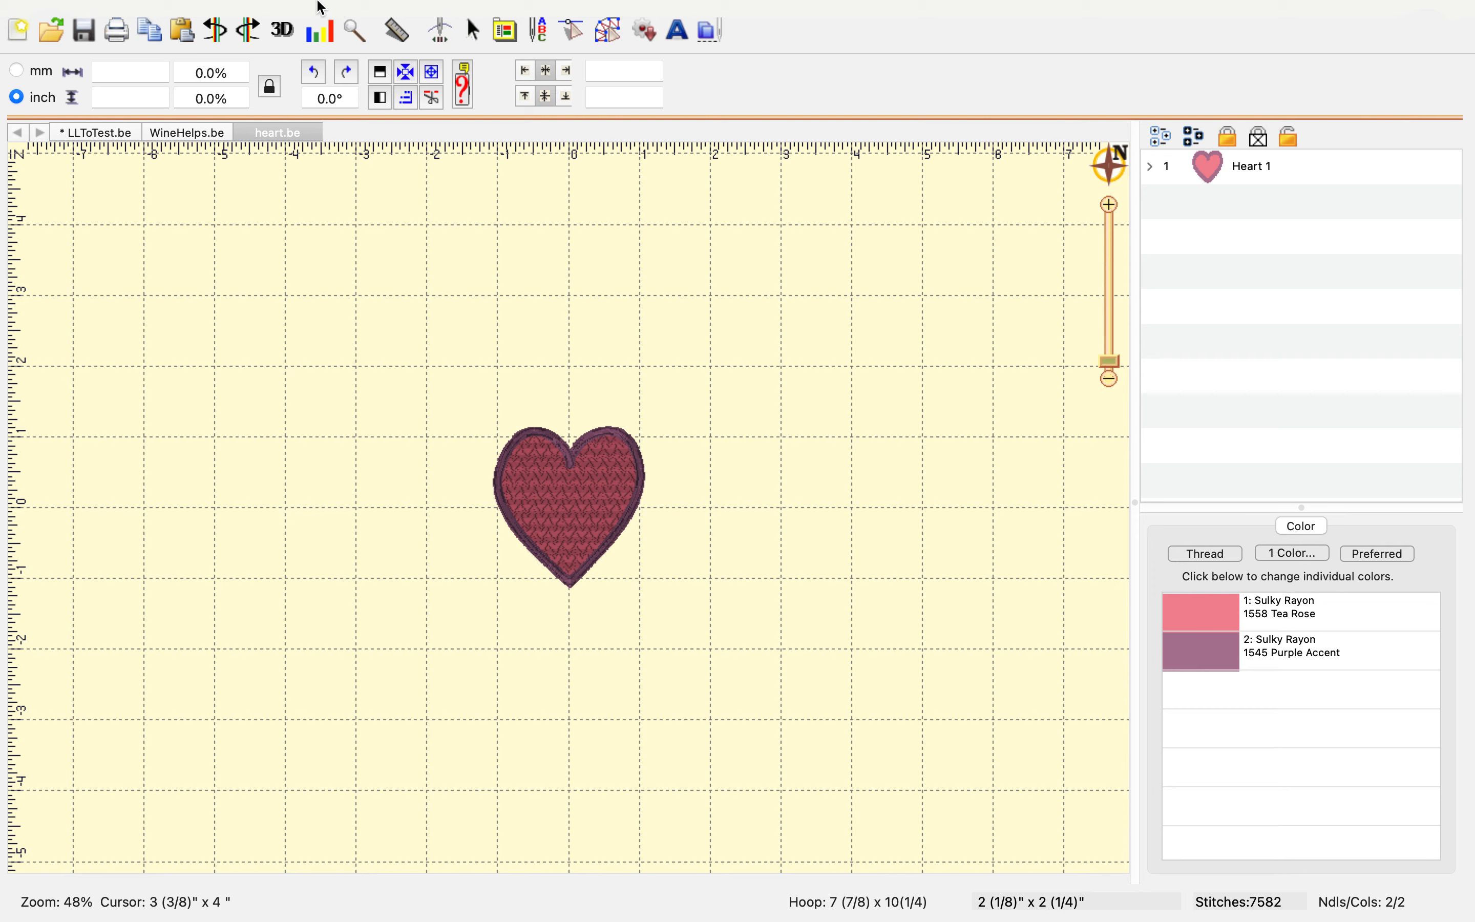
pyautogui.moveTo(298, 10)
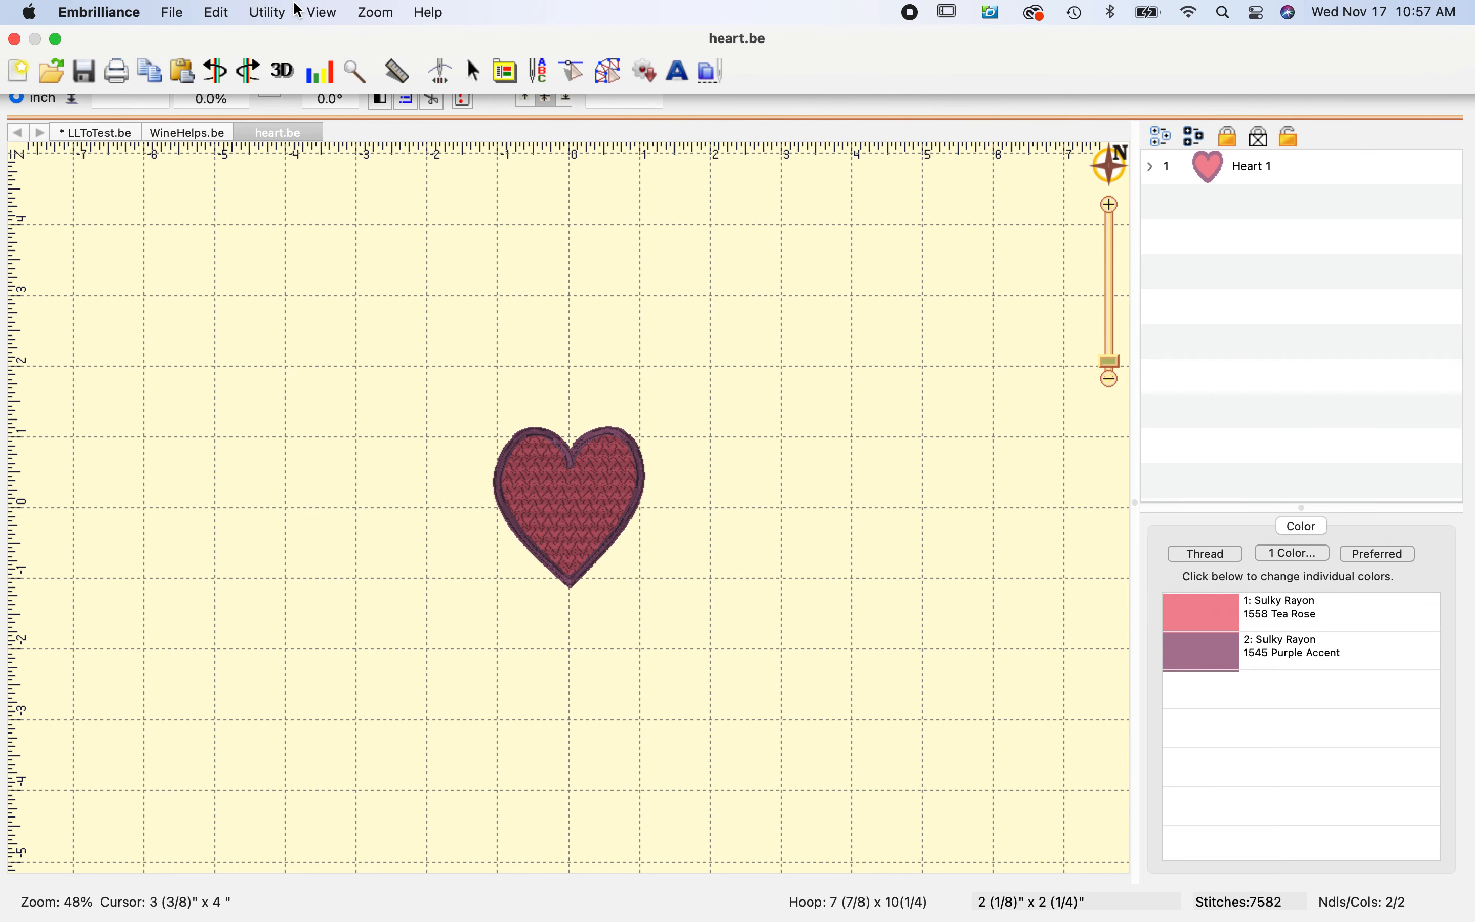